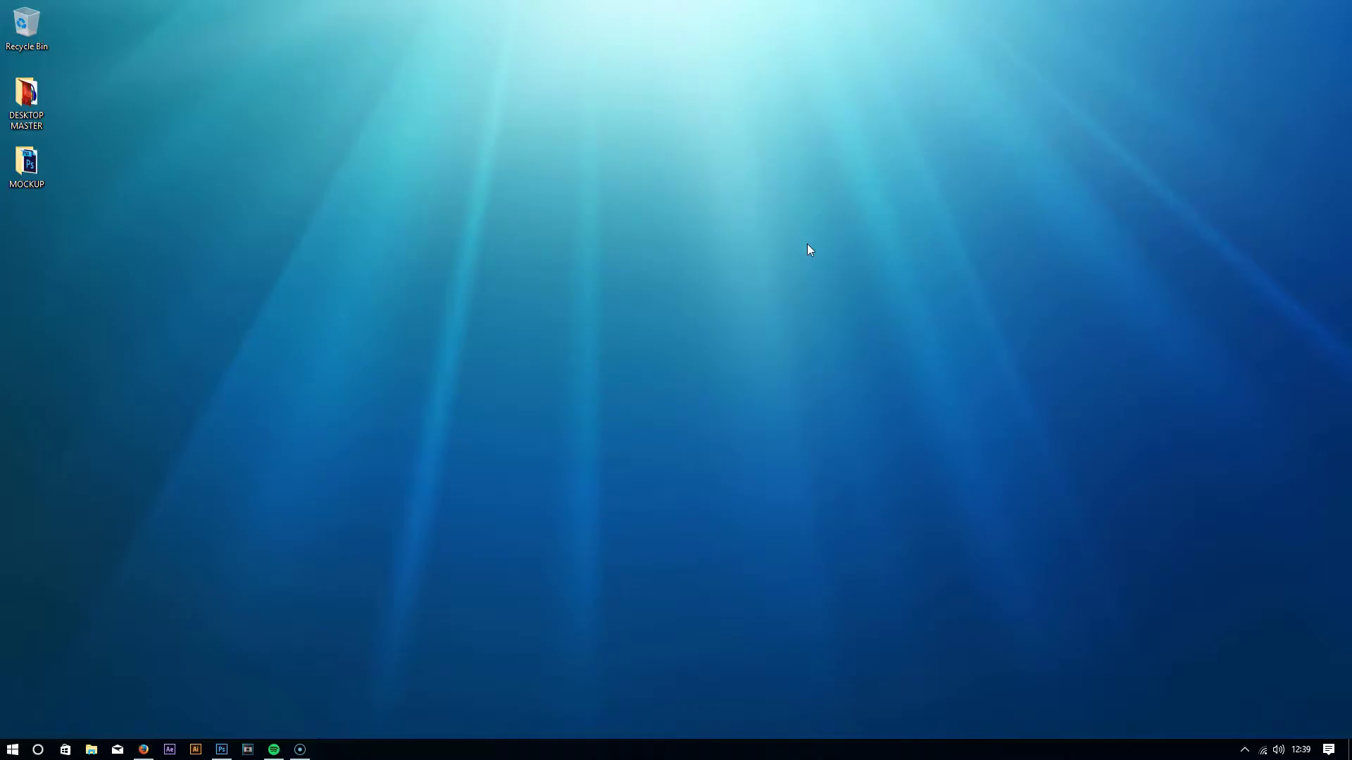
Step: Open MacMock.psd from the MOCKUP folder and add an empty Layer 1 above Background
click(221, 749)
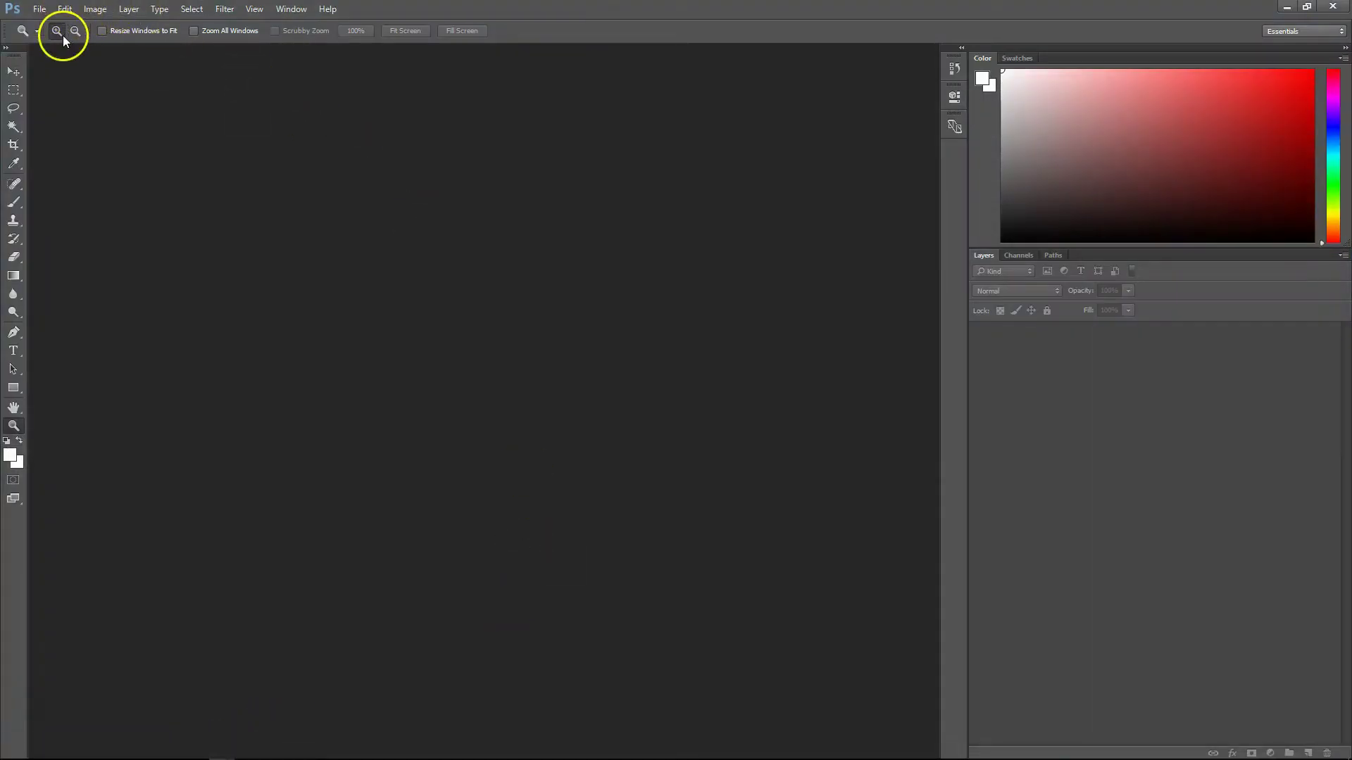
click(39, 10)
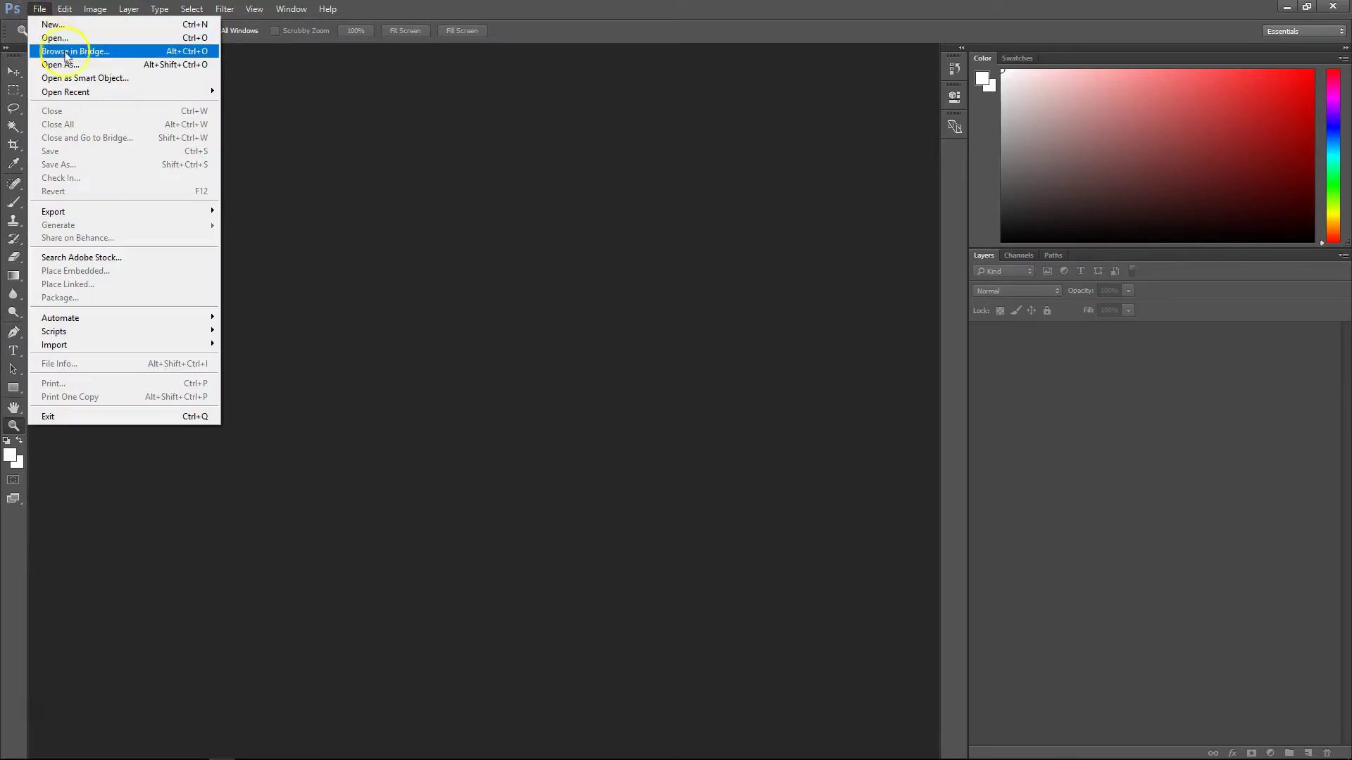
click(83, 39)
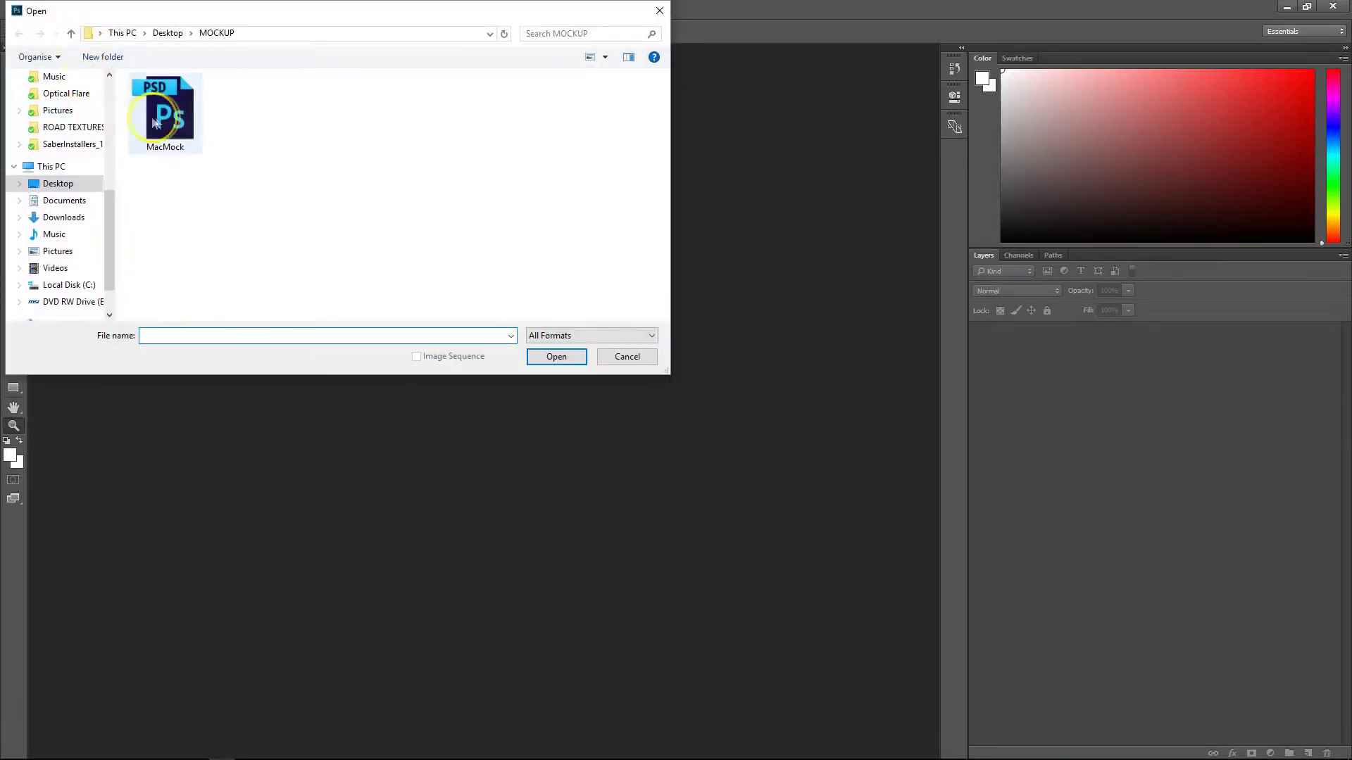
click(573, 358)
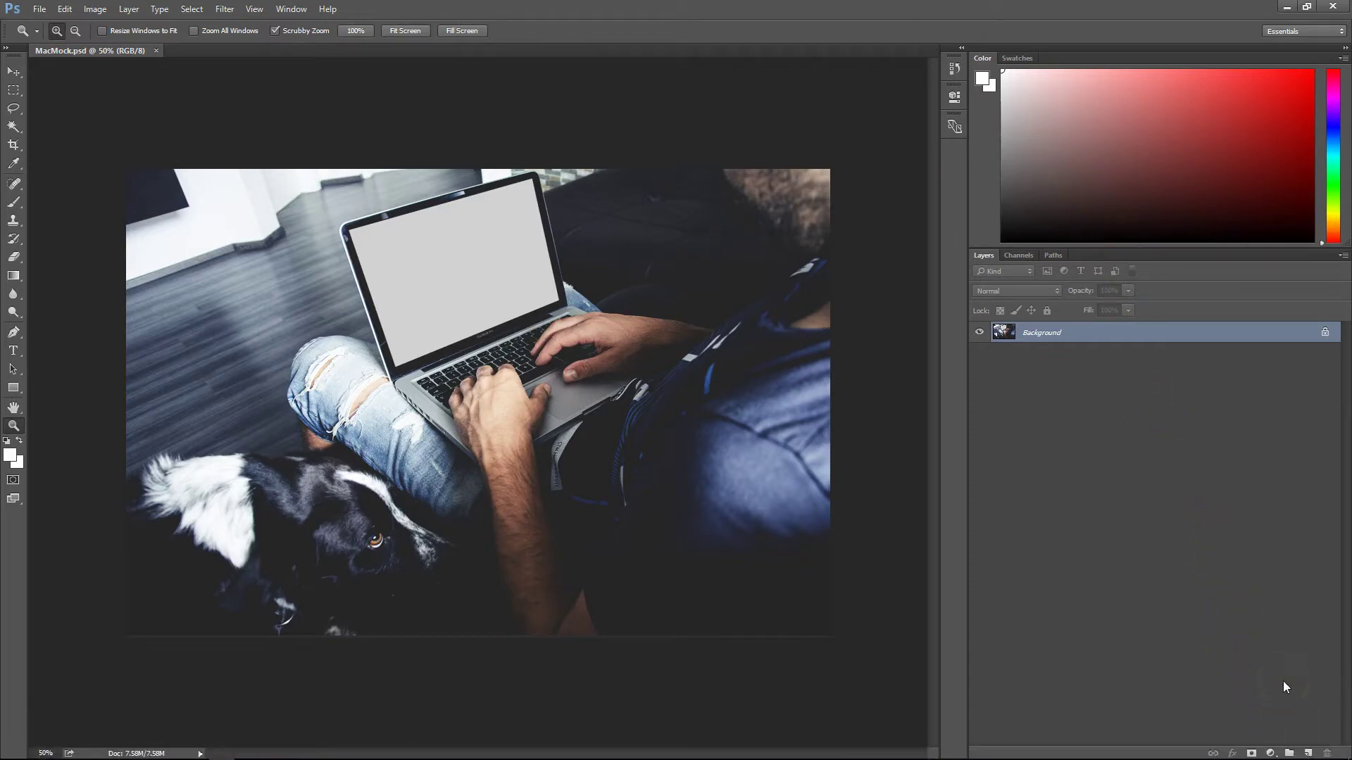
click(1309, 754)
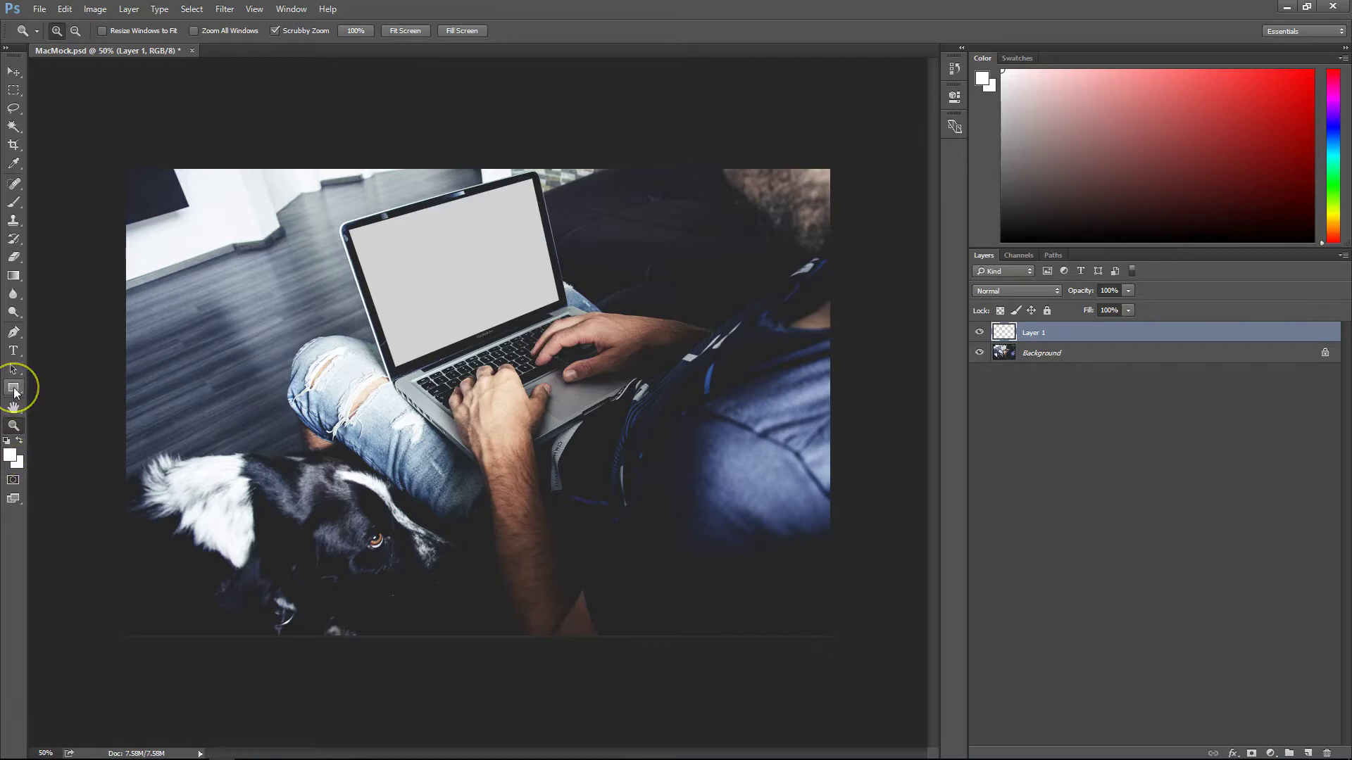
Step: Draw a 1212×807 px rectangle over the laptop and give it an ff0000 red Color Overlay
click(14, 388)
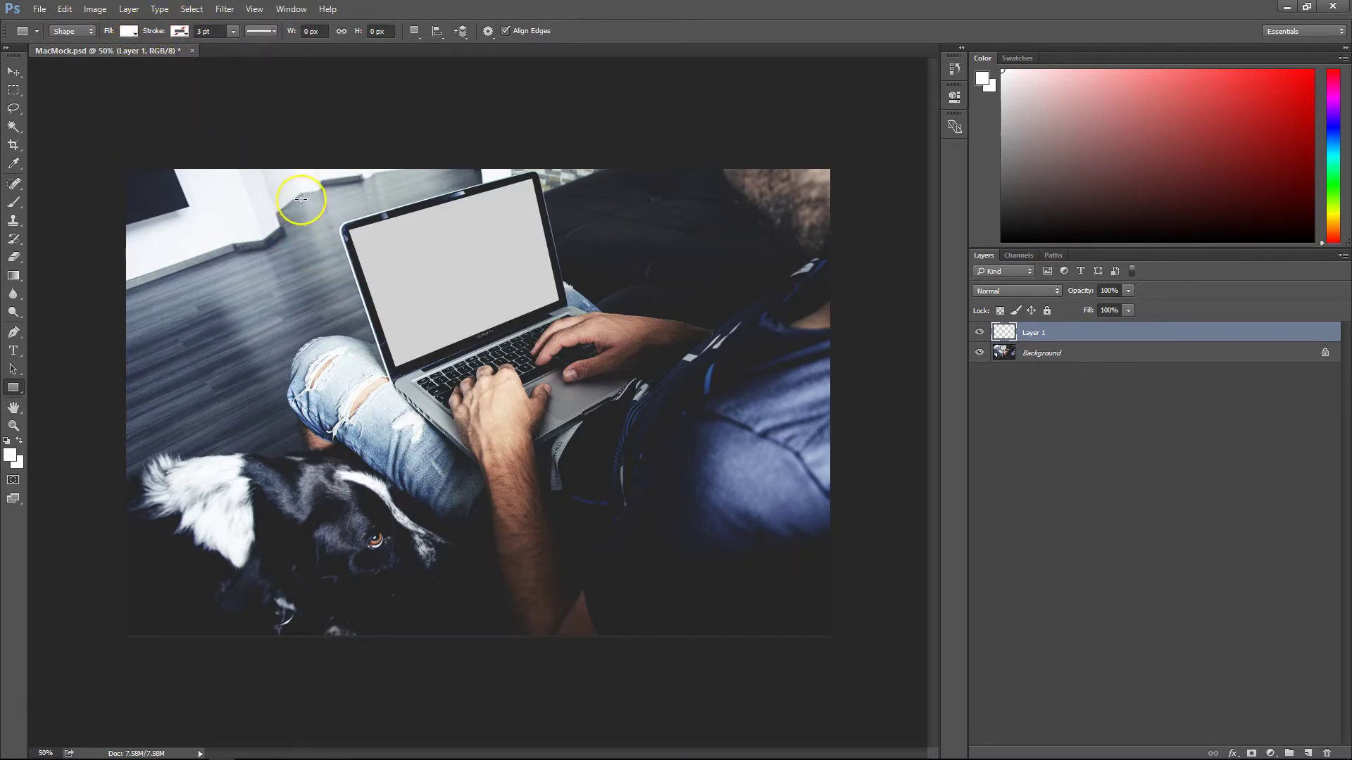
drag(300, 200, 728, 483)
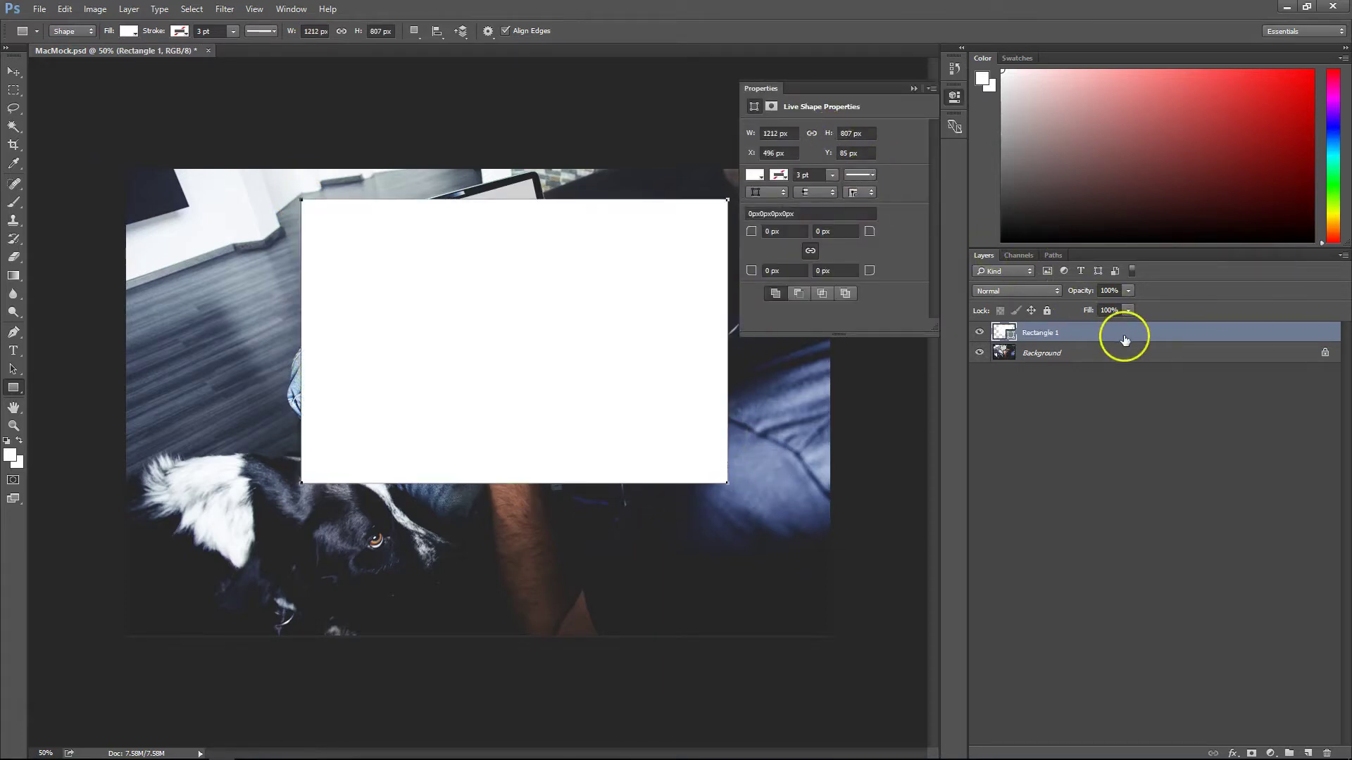
double_click(1124, 340)
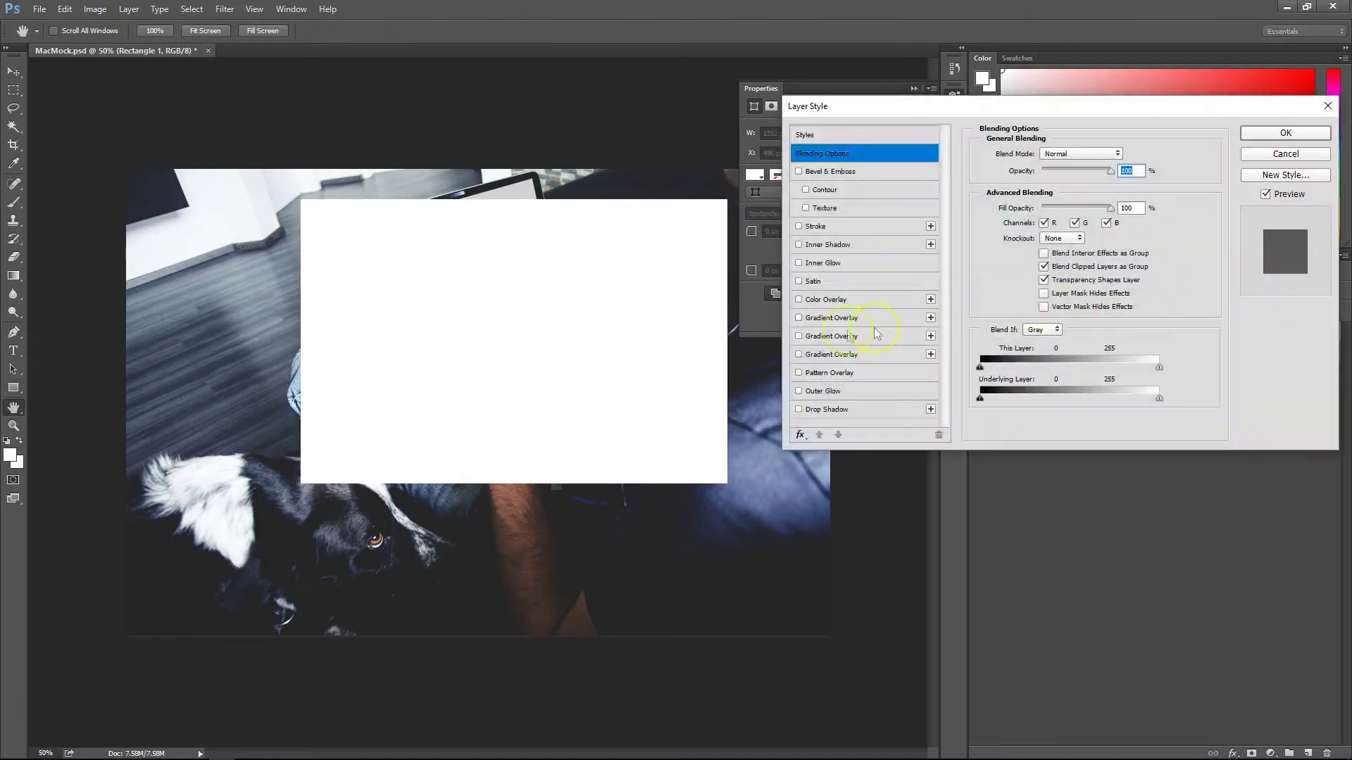
click(798, 300)
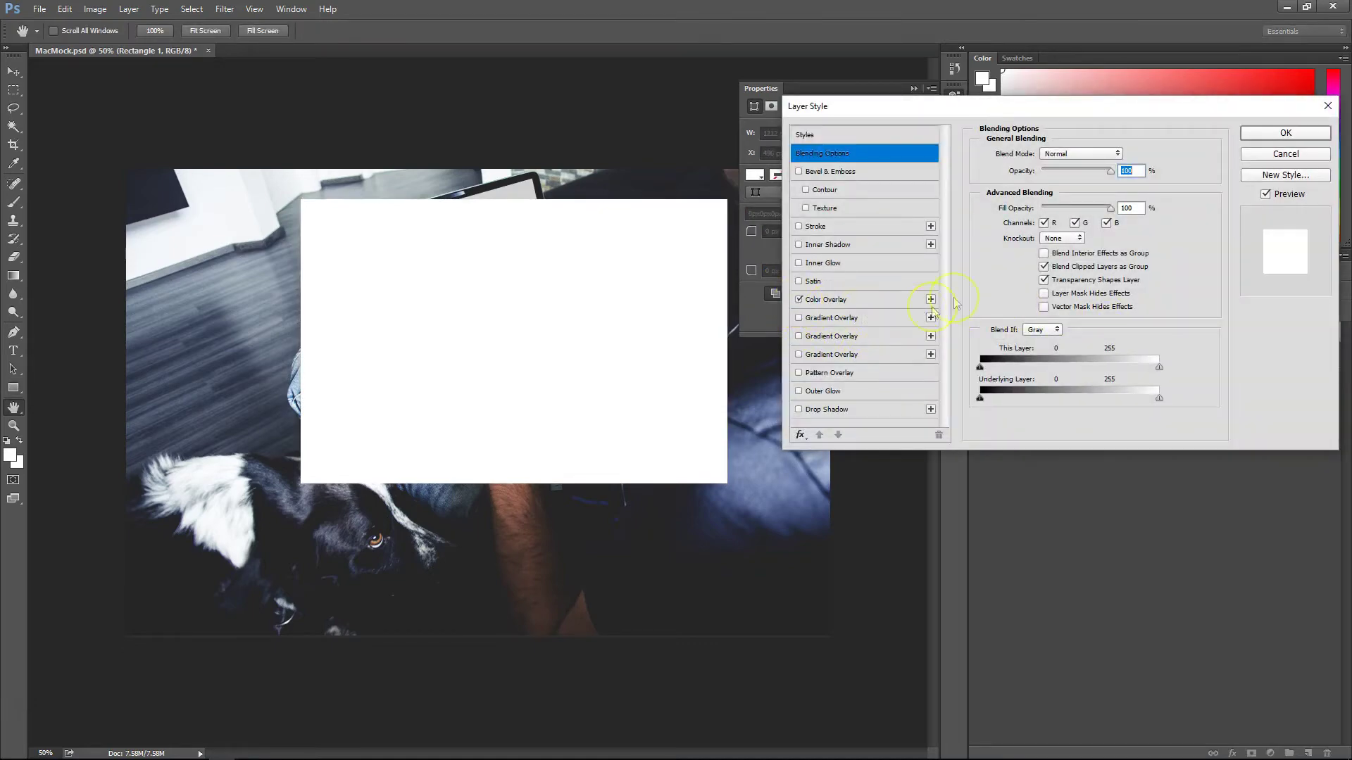
click(856, 301)
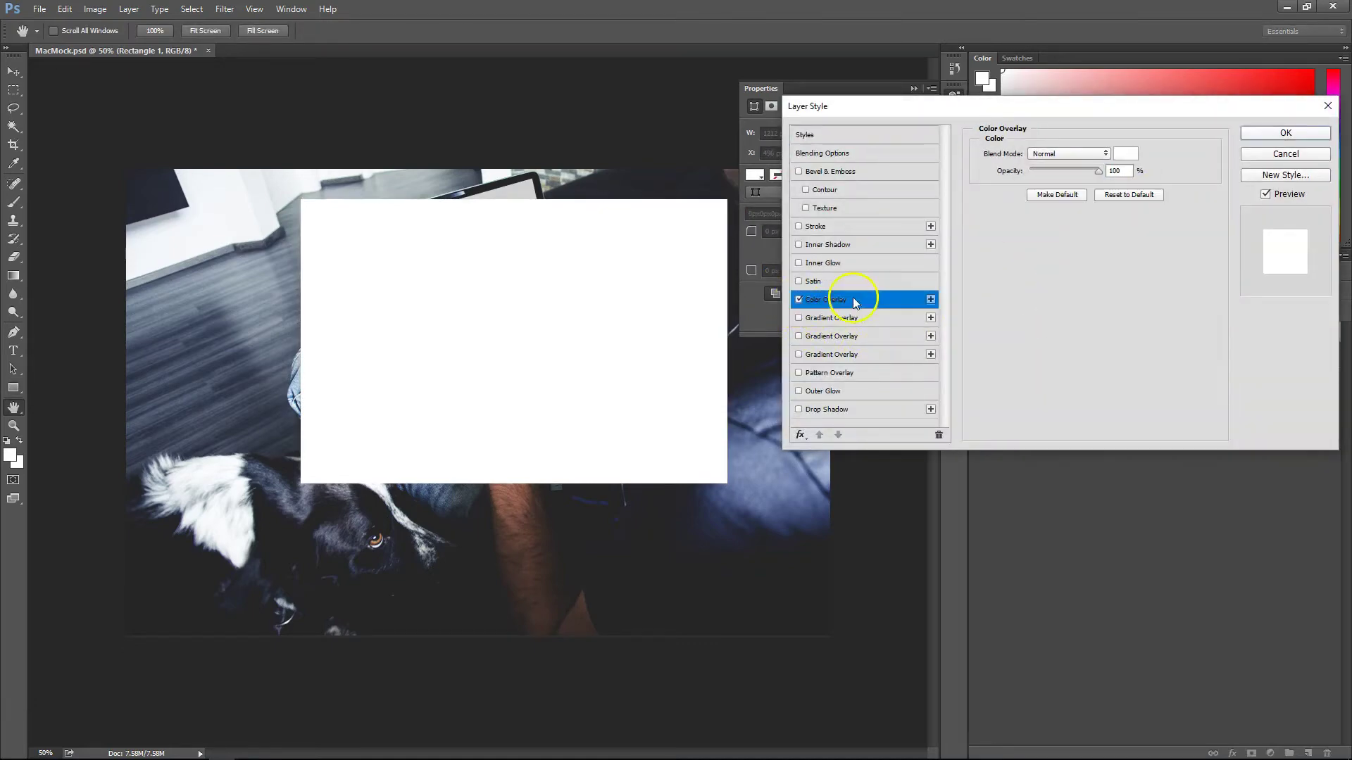
click(1120, 154)
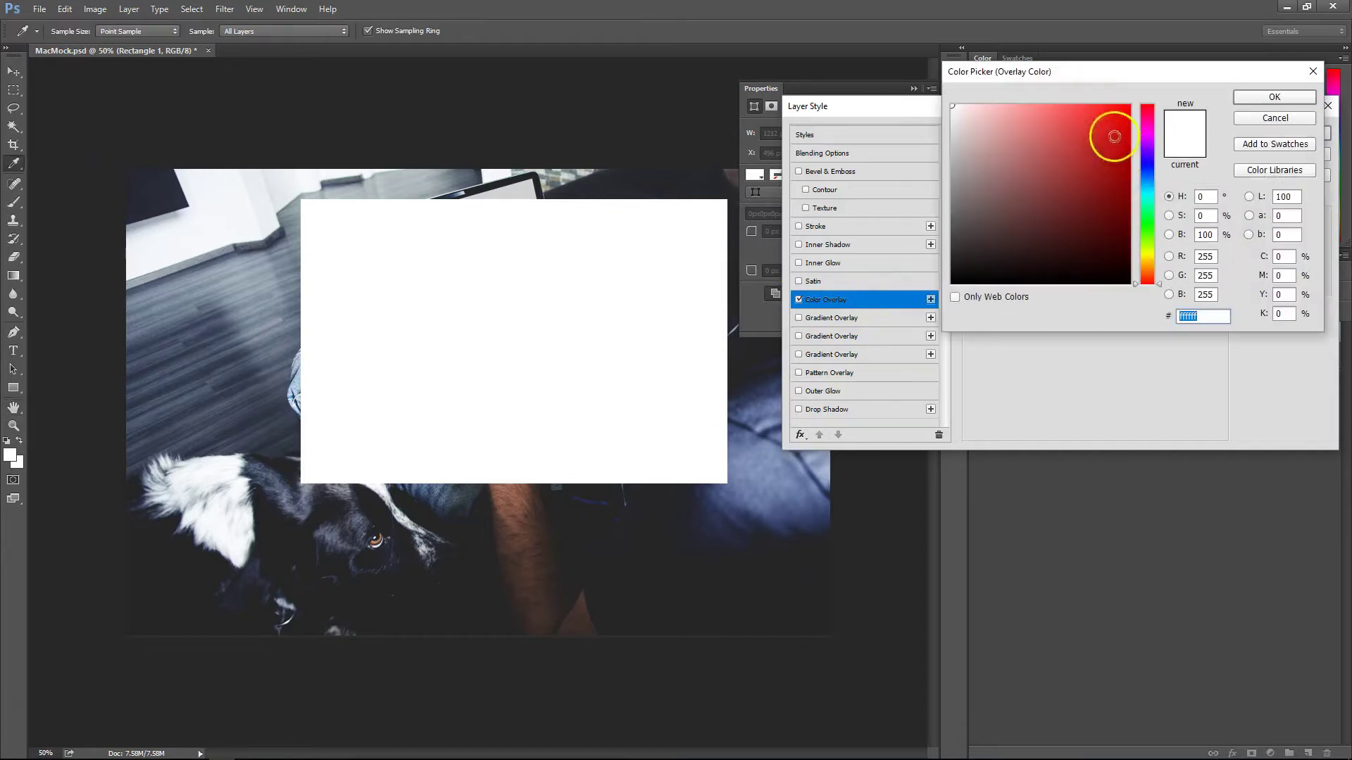
drag(1107, 136, 1162, 84)
click(1266, 98)
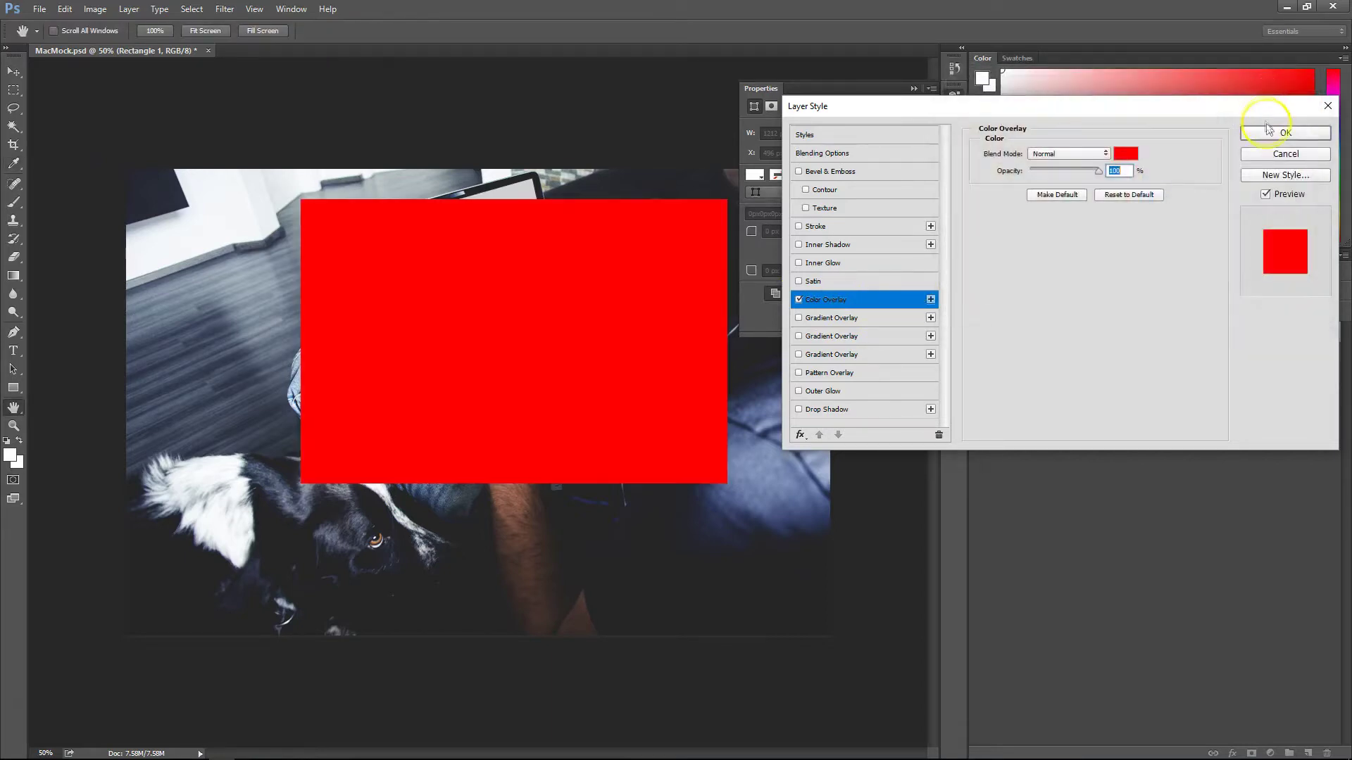
click(1269, 132)
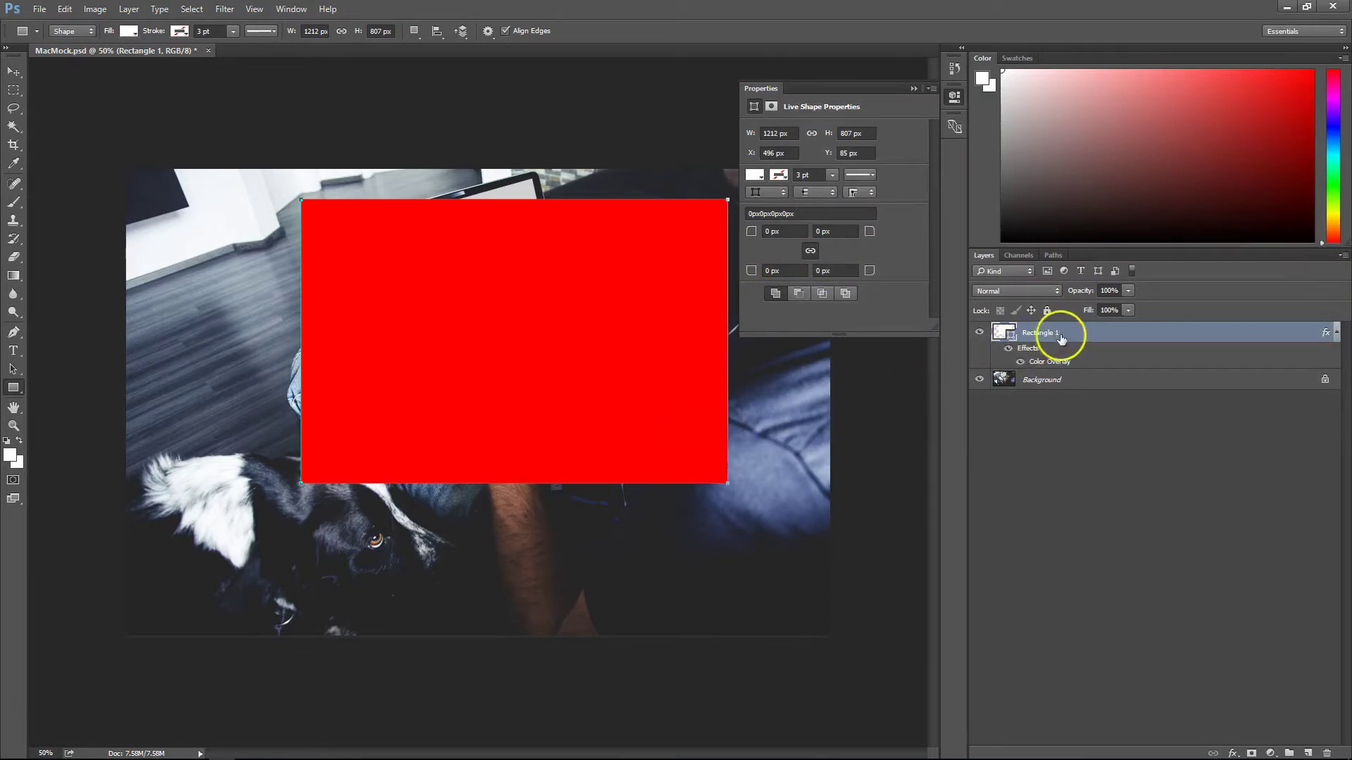
Step: Convert Rectangle 1 to a smart object, then shrink and move it over the laptop screen
right_click(1115, 334)
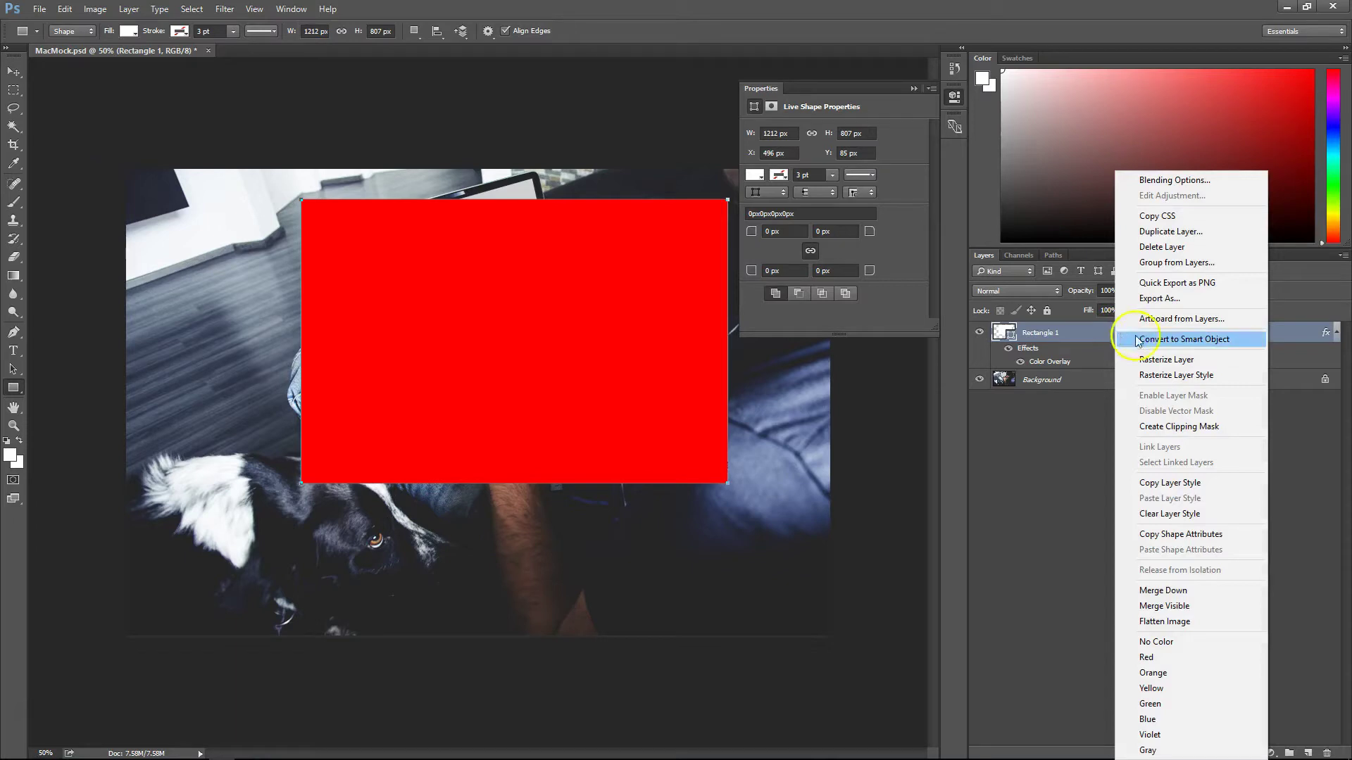
click(1166, 340)
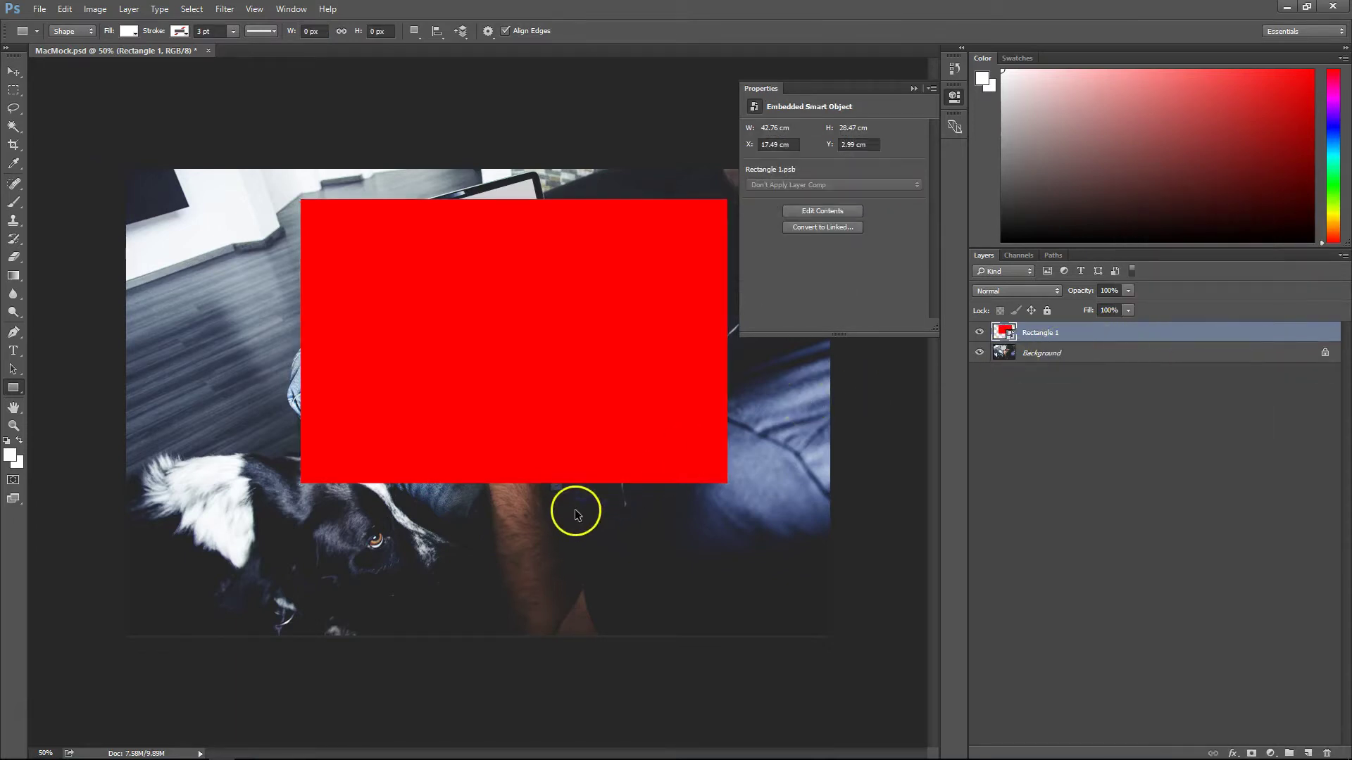
key(ctrl+t)
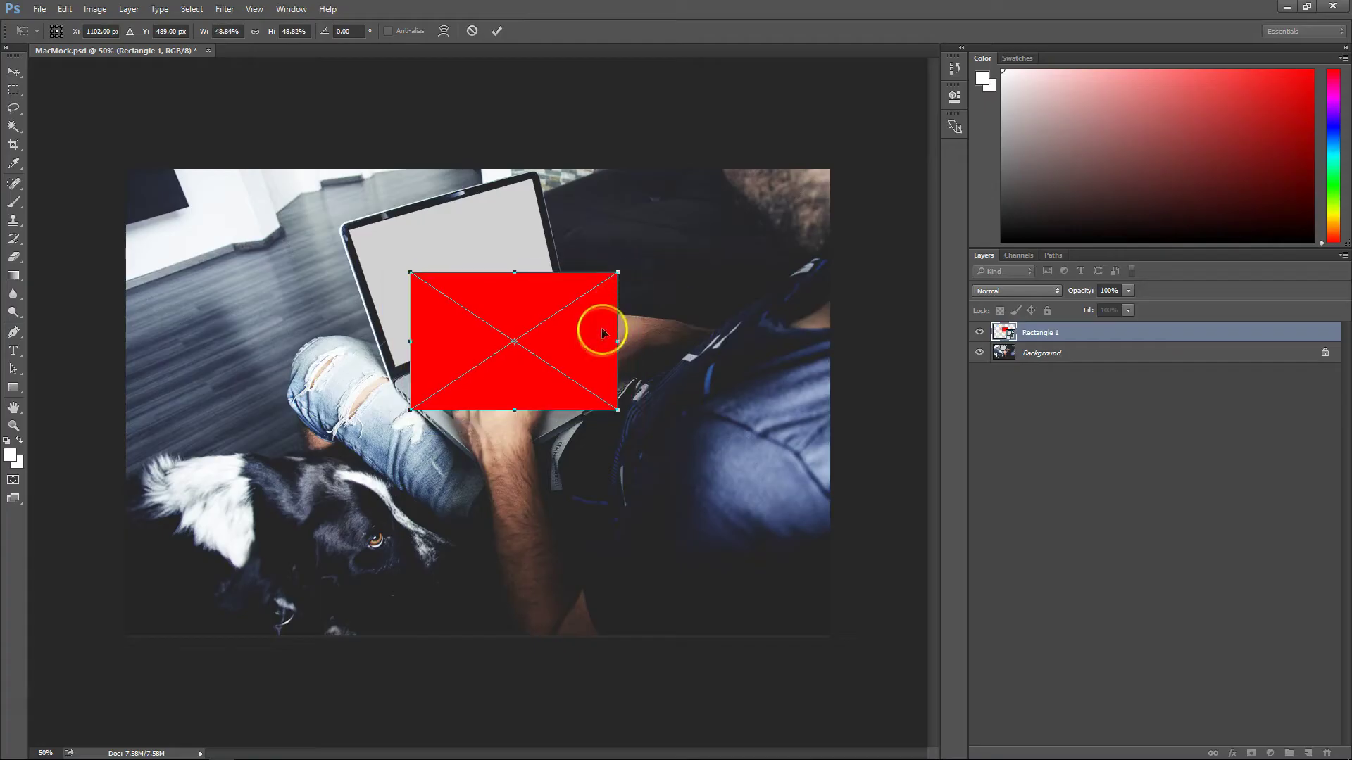
drag(600, 326, 534, 261)
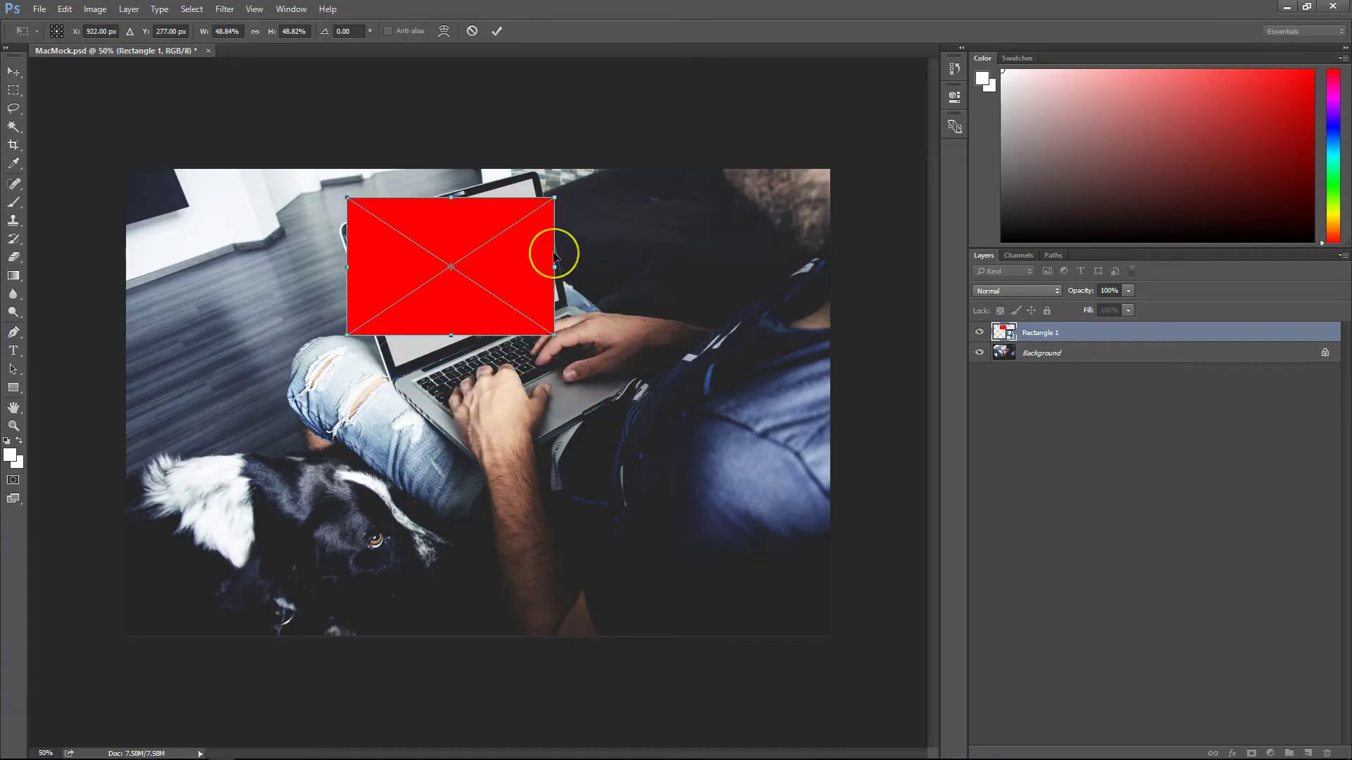
key(Return)
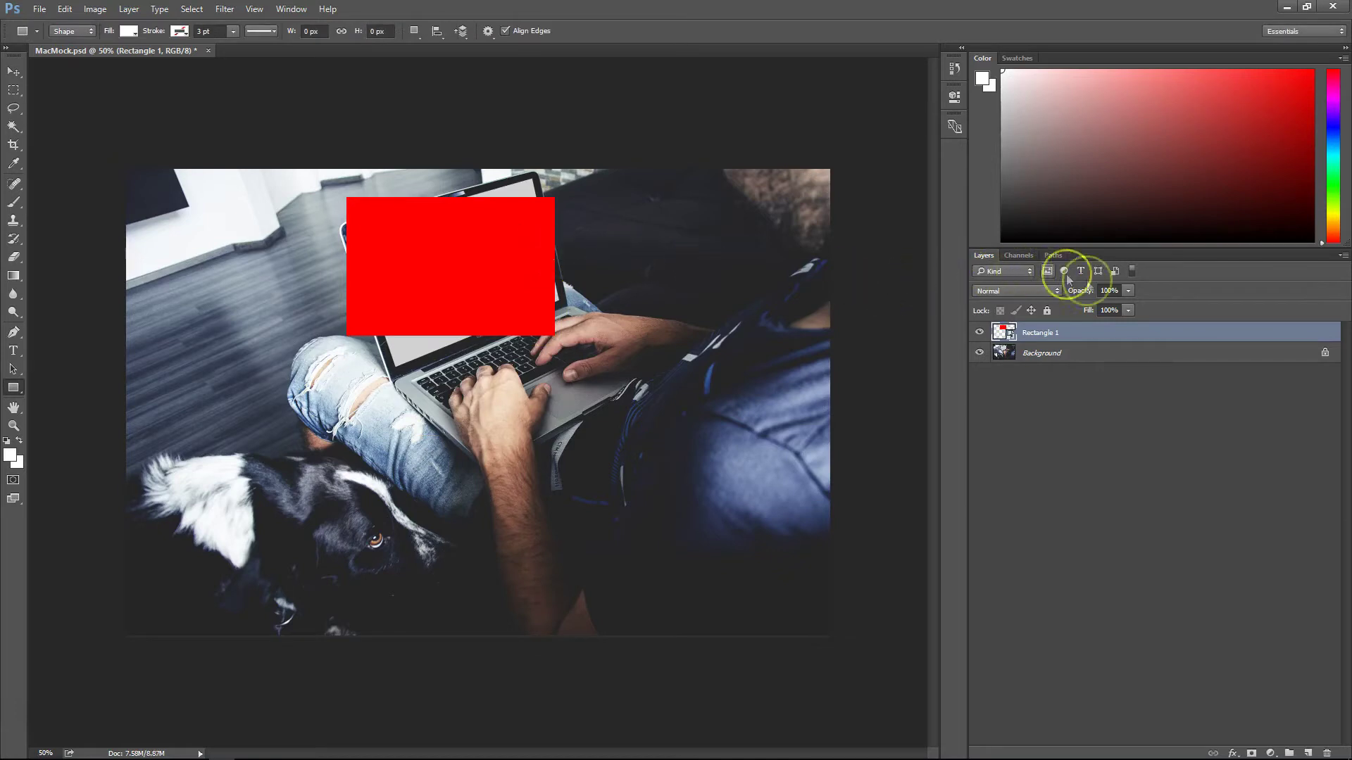
Step: Set Rectangle 1's layer opacity to 50%
click(1128, 291)
drag(1123, 304, 1089, 310)
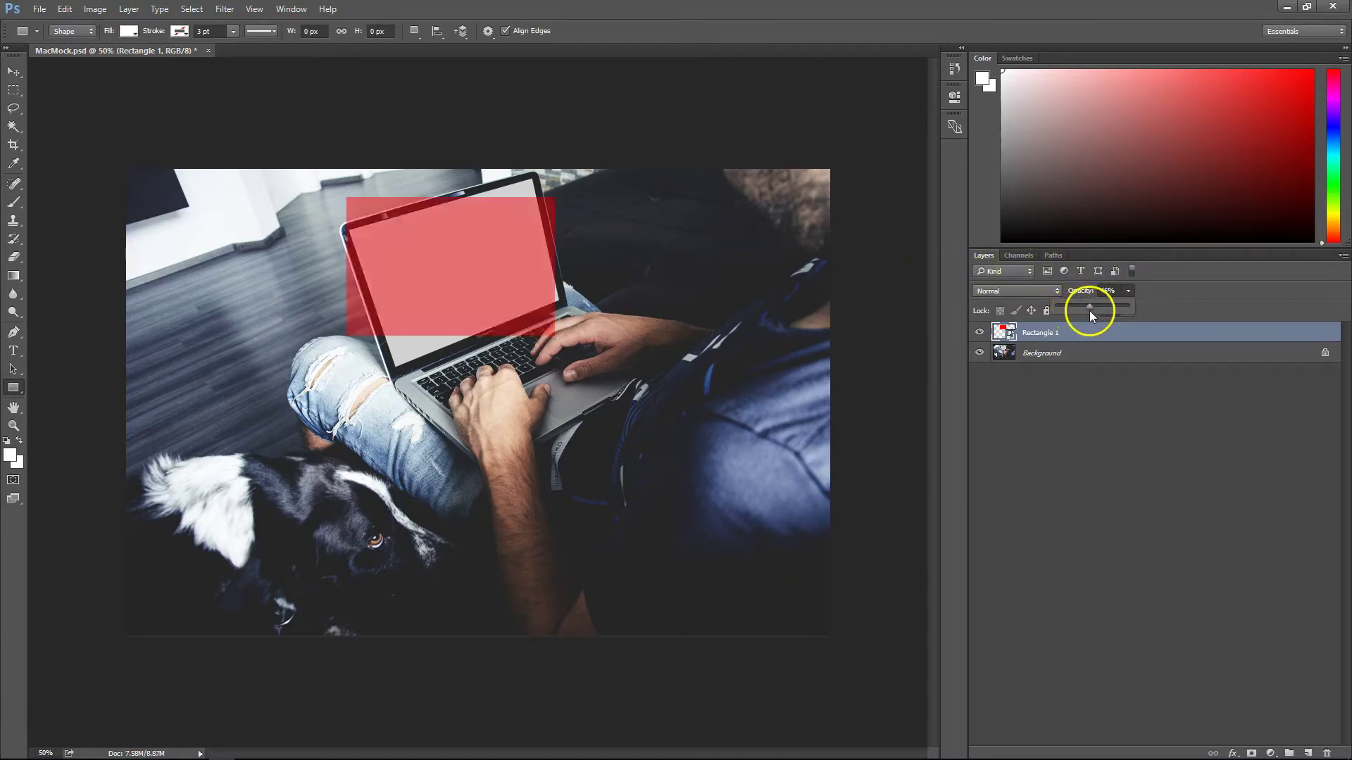
click(1109, 290)
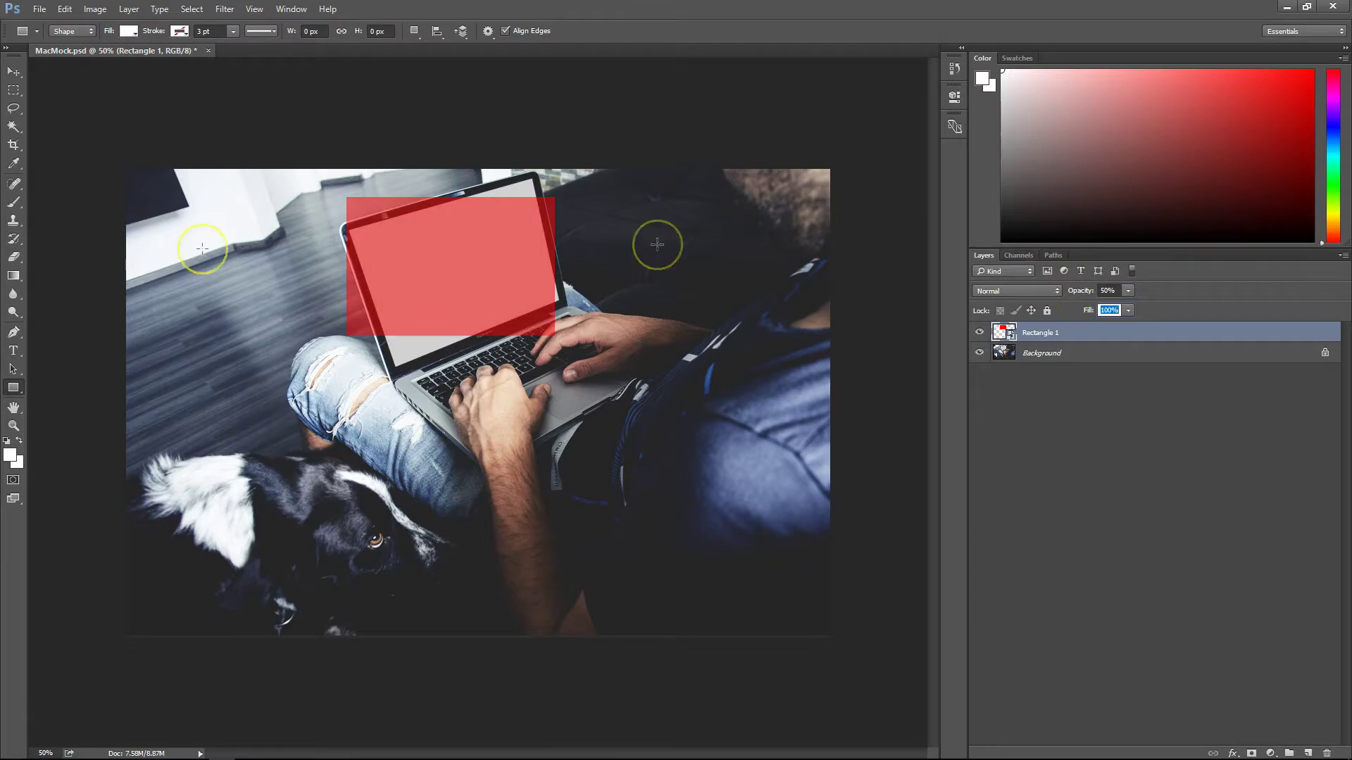
click(493, 305)
Step: Undo the stray 100 px white square and zoom in on the laptop screen
click(629, 291)
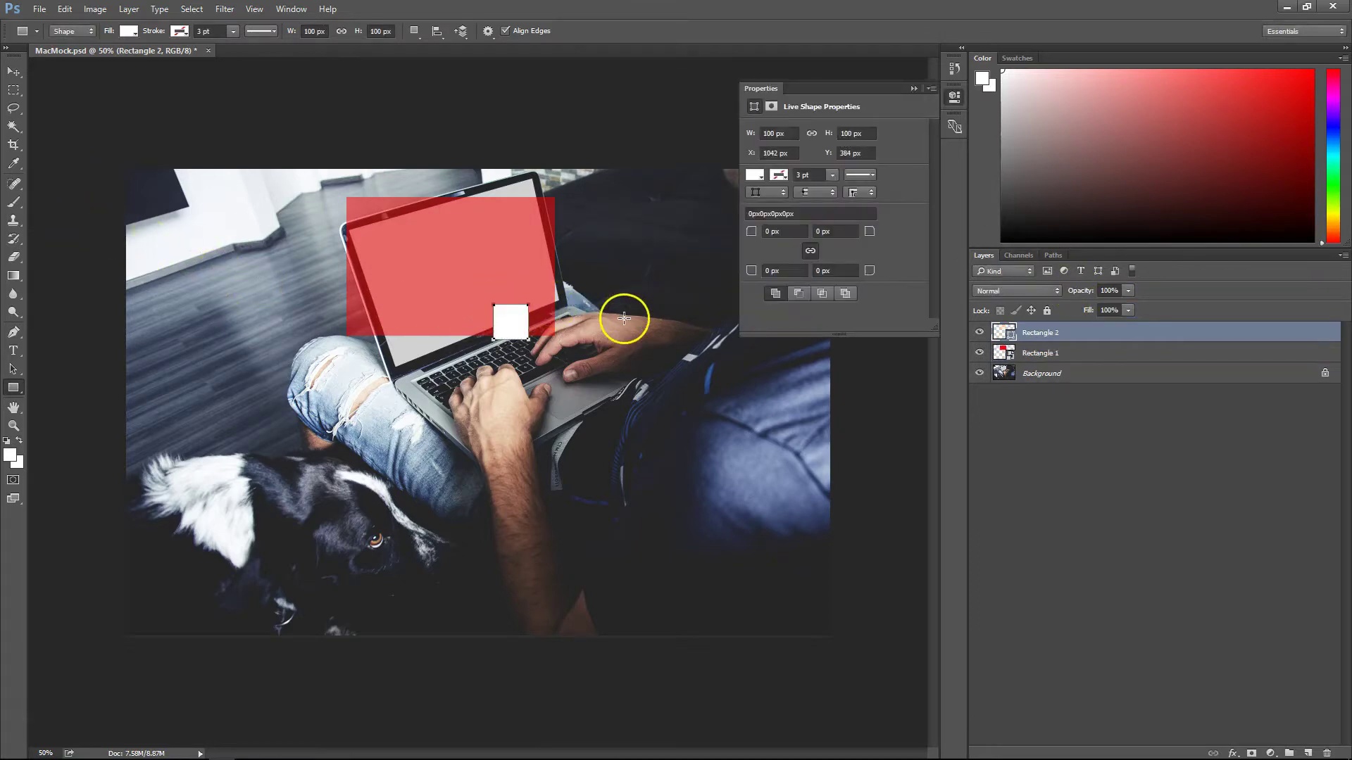
key(ctrl+z)
key(z)
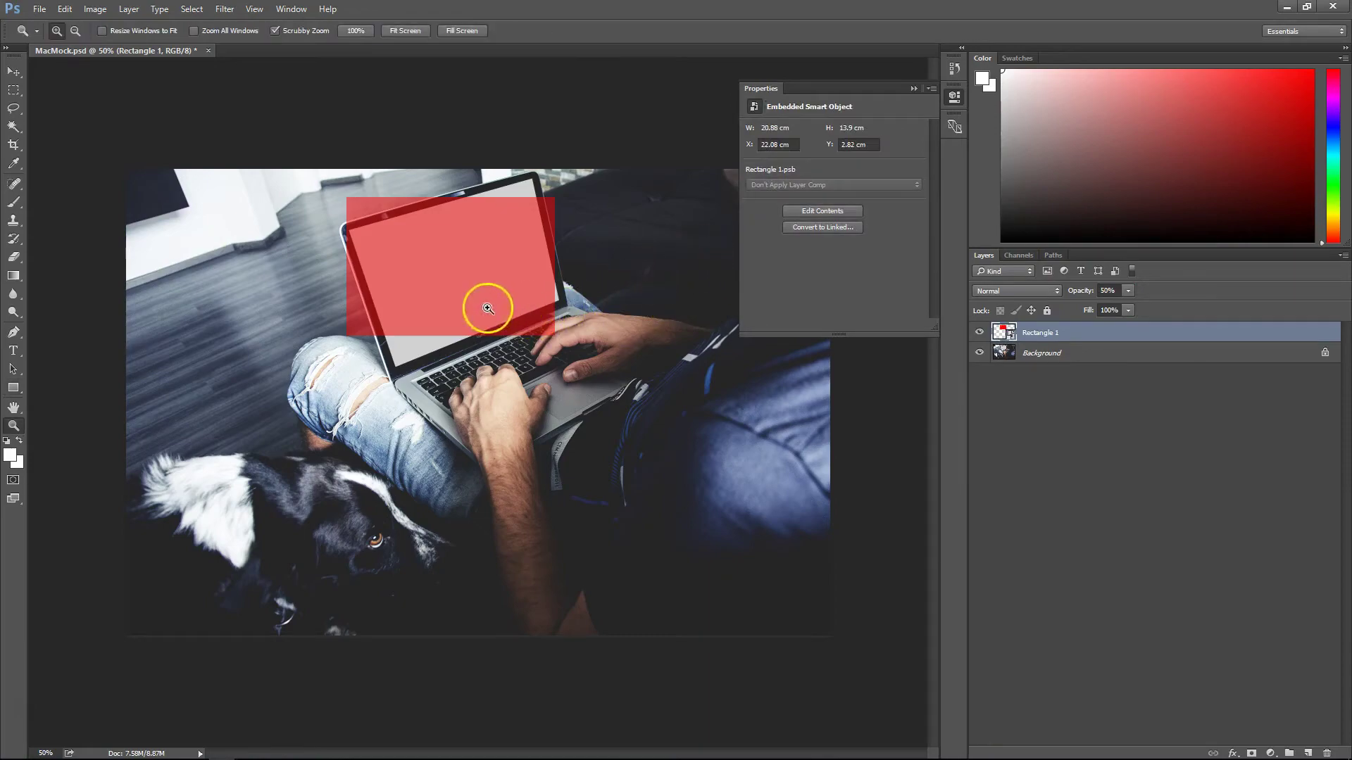
click(486, 315)
click(431, 266)
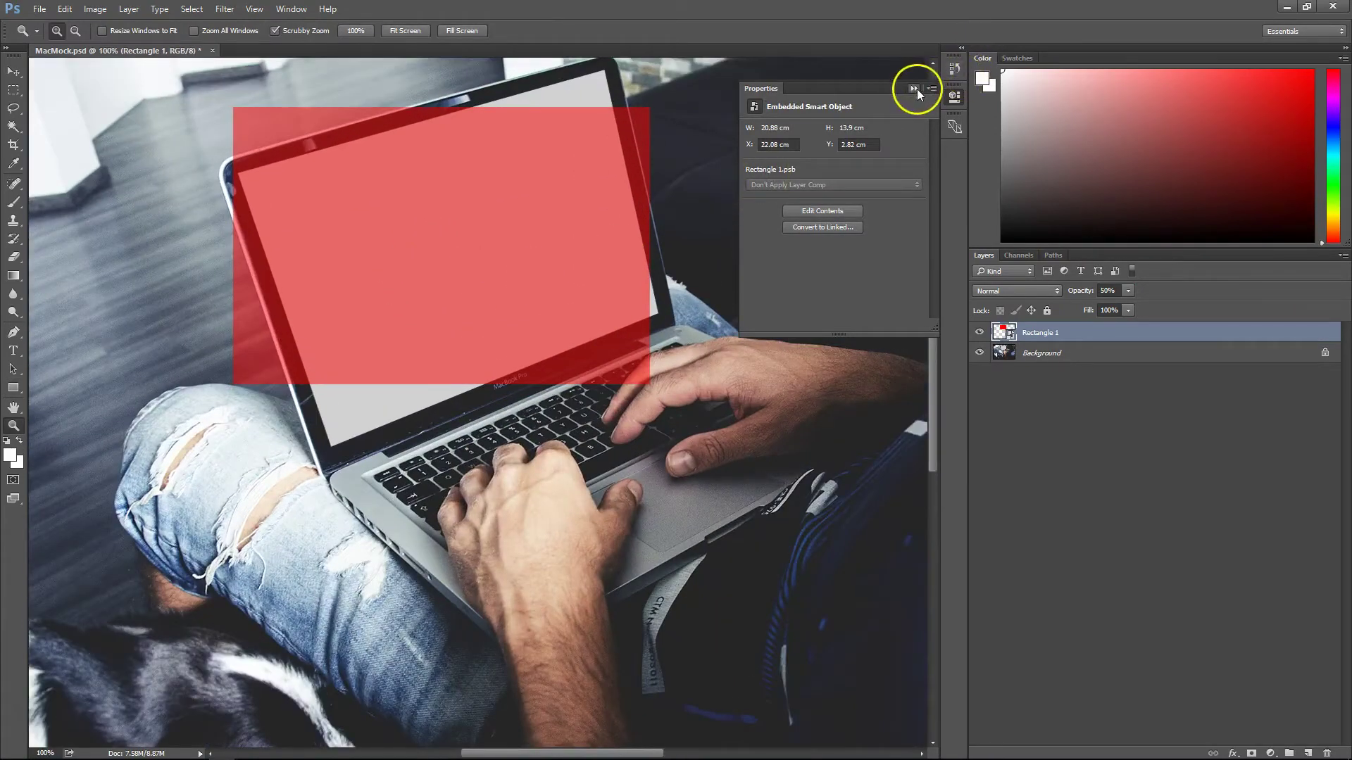
click(914, 88)
click(444, 265)
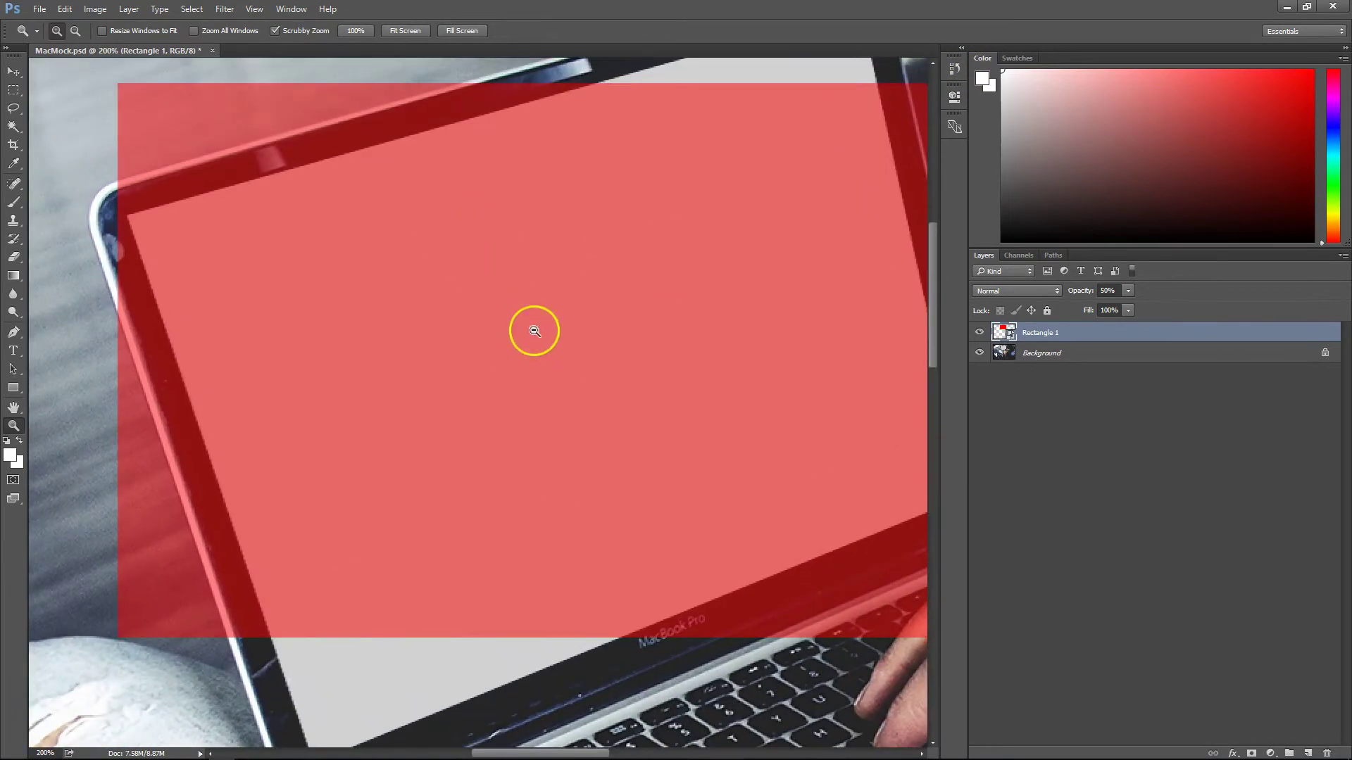
alt+click(576, 328)
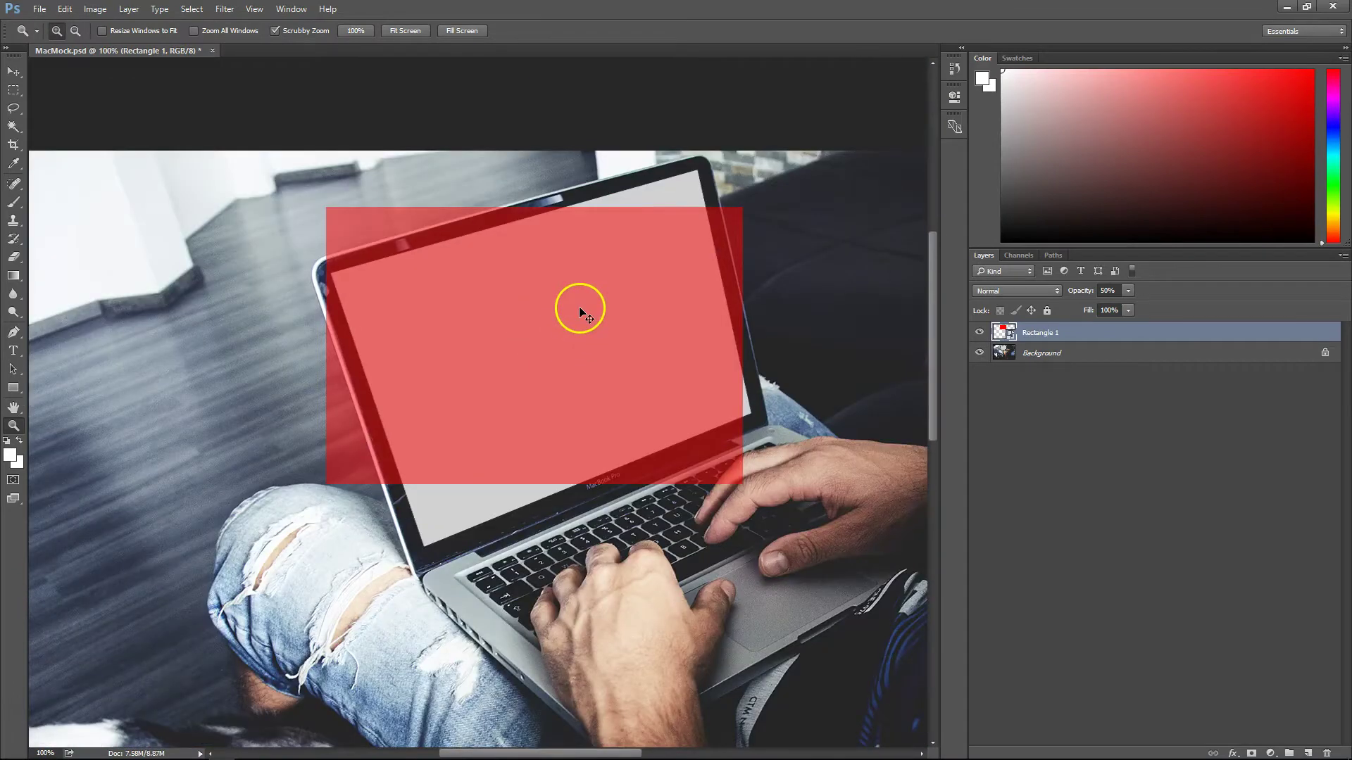
Step: Distort the red rectangle so its four corners match the laptop screen's corners
key(ctrl+t)
right_click(578, 307)
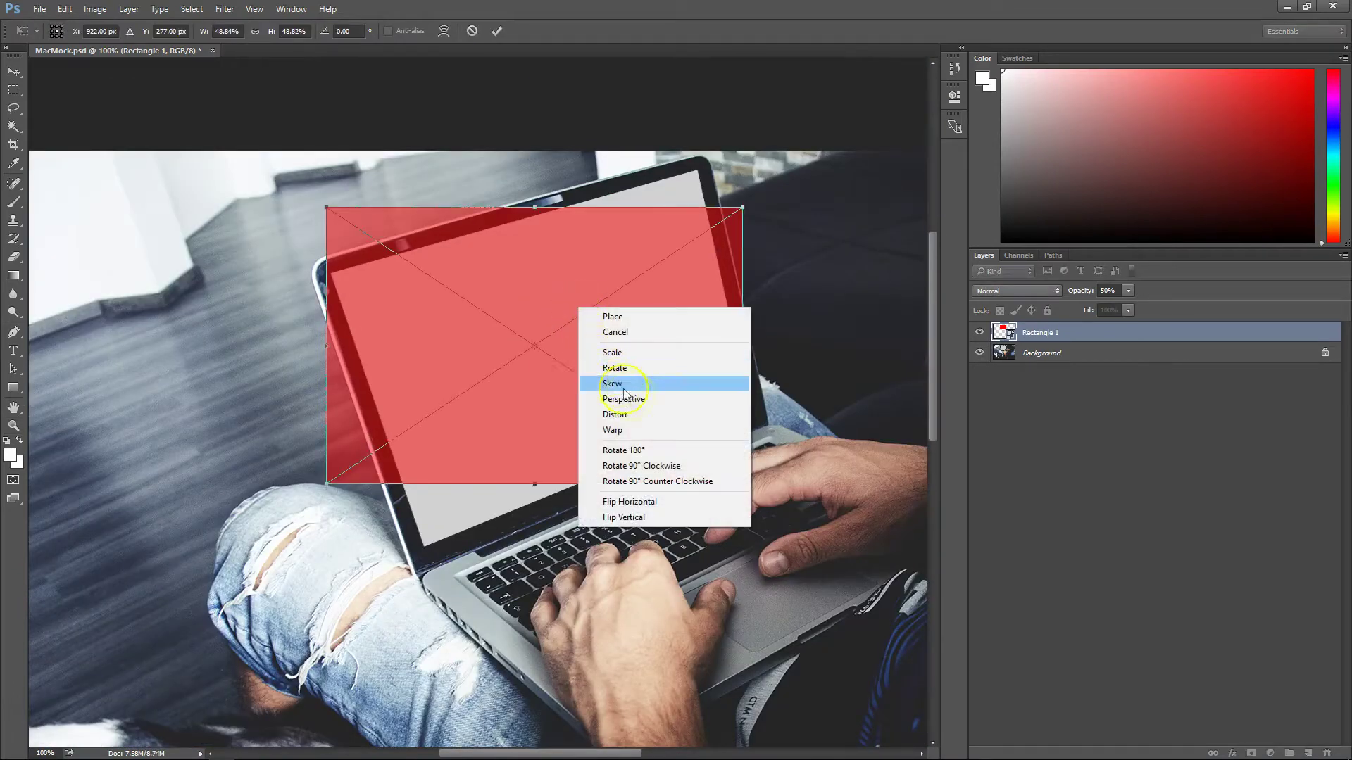
click(634, 414)
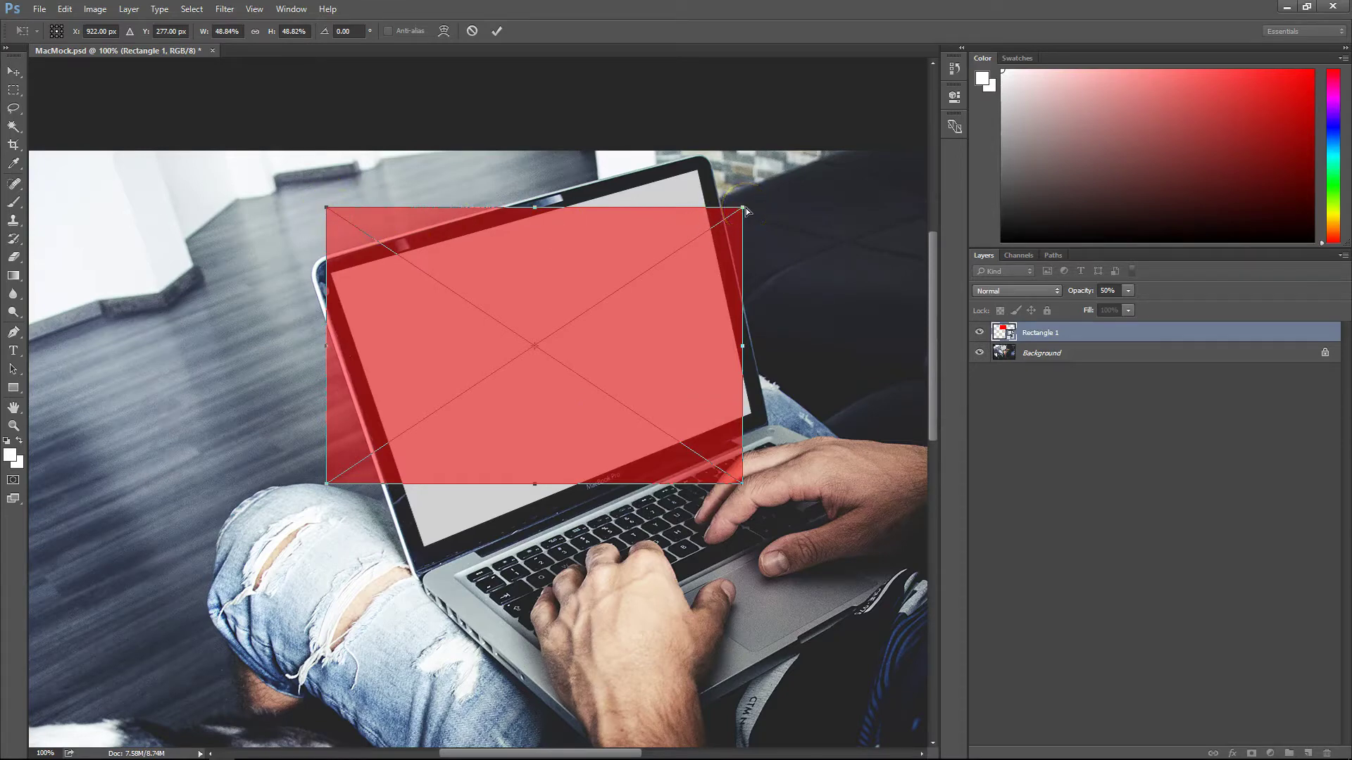
drag(745, 209, 697, 170)
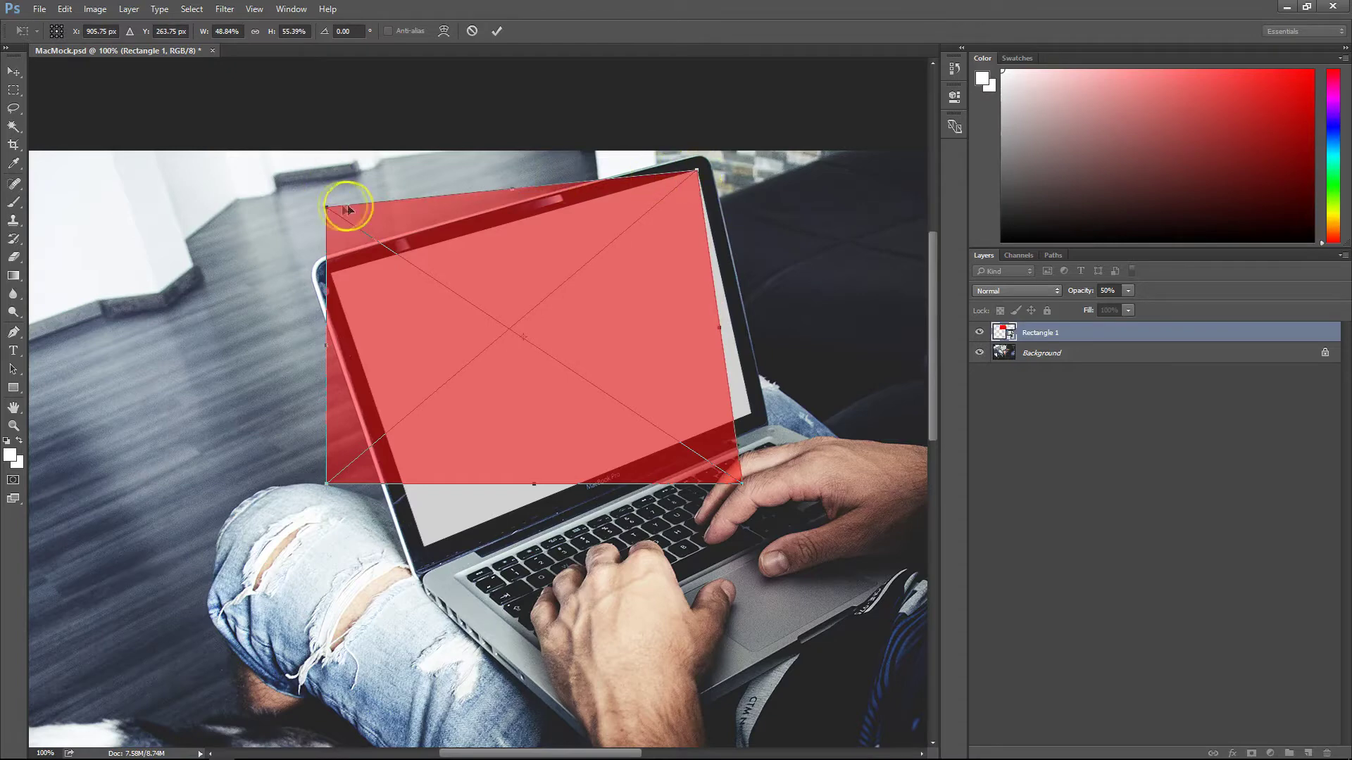
drag(327, 209, 333, 273)
drag(740, 483, 751, 413)
drag(327, 483, 425, 551)
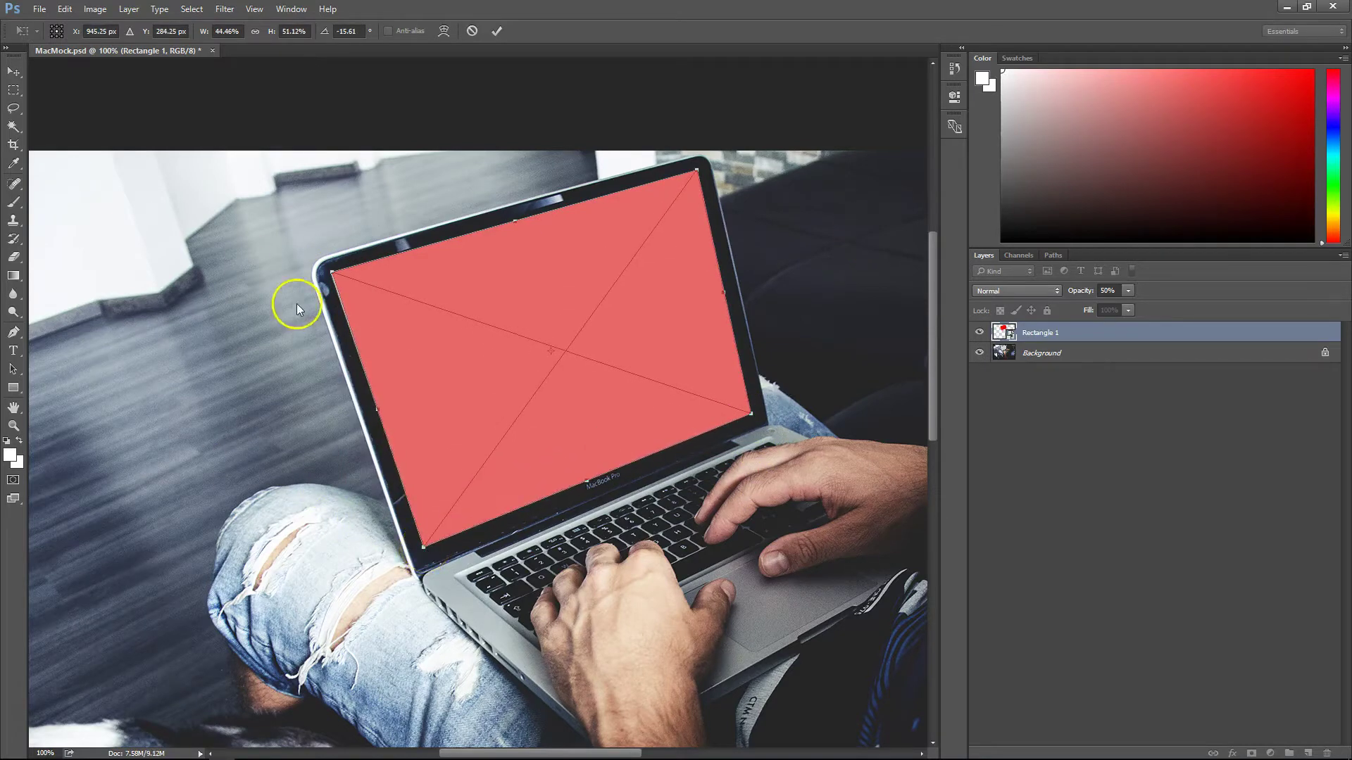
key(Return)
Step: Zoom to 400% on the top-left corner and distort-nudge the rectangle's corner into place
key(z)
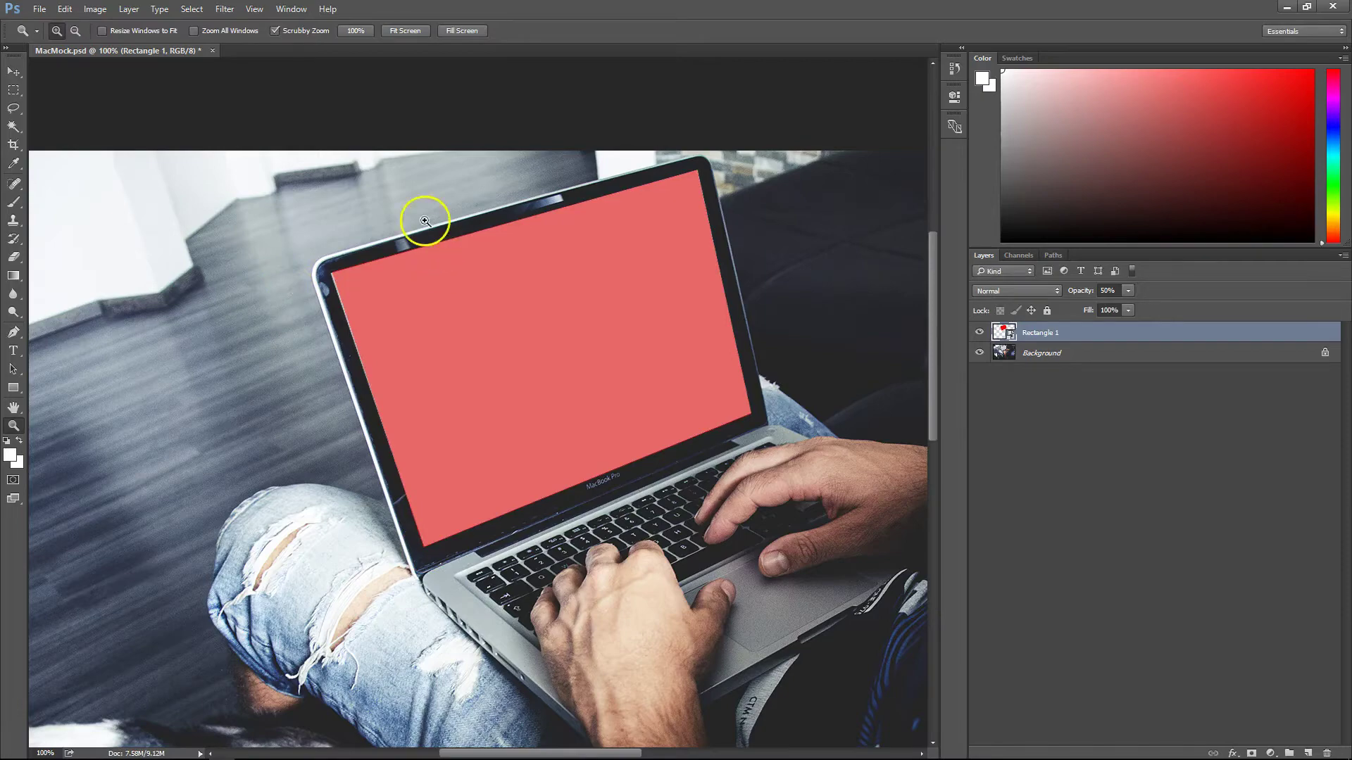
click(383, 263)
click(332, 298)
click(347, 301)
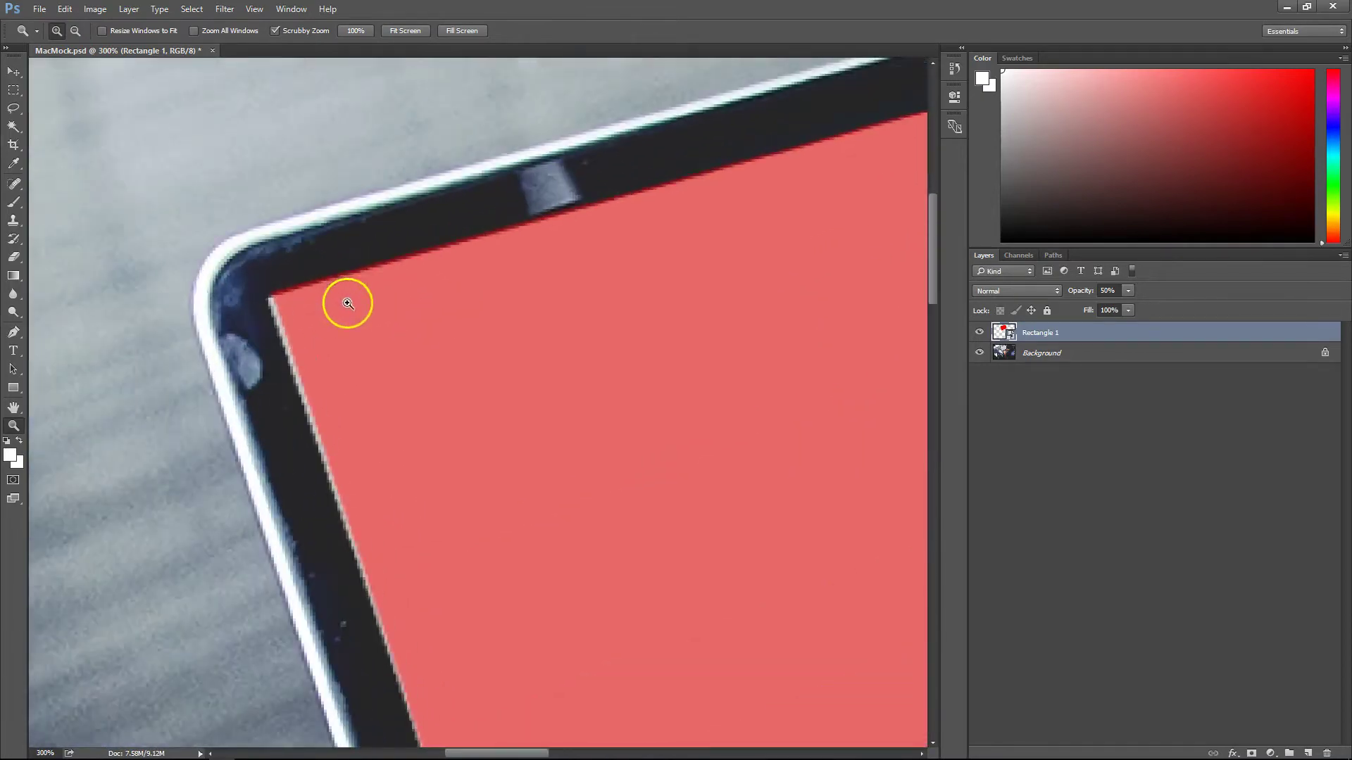
key(ctrl+t)
right_click(363, 340)
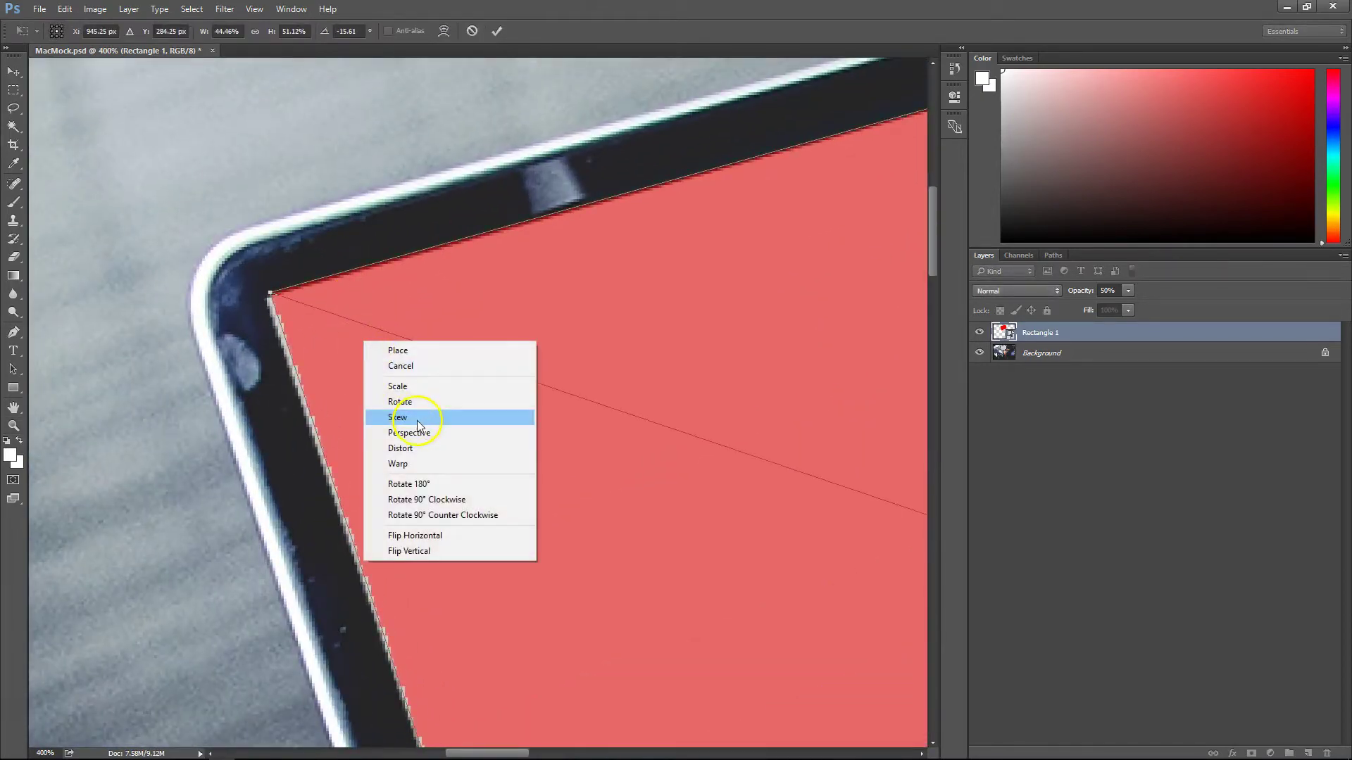
click(418, 445)
drag(262, 301, 262, 294)
scroll(758, 402, down, 2)
key(z)
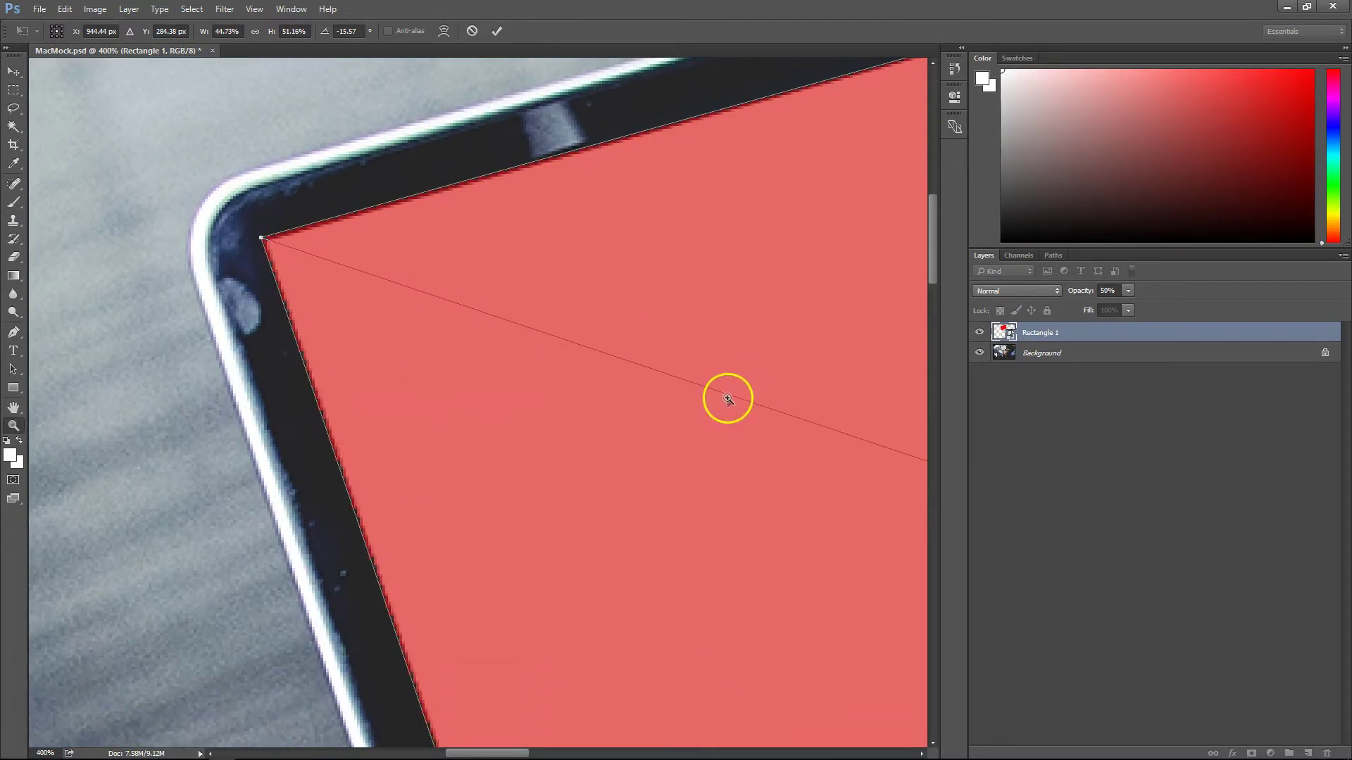
key(Return)
Step: Zoom back out to 66.7% to view the whole photo, then switch to the portfolio website
alt+click(728, 398)
alt+click(726, 395)
drag(725, 396, 144, 373)
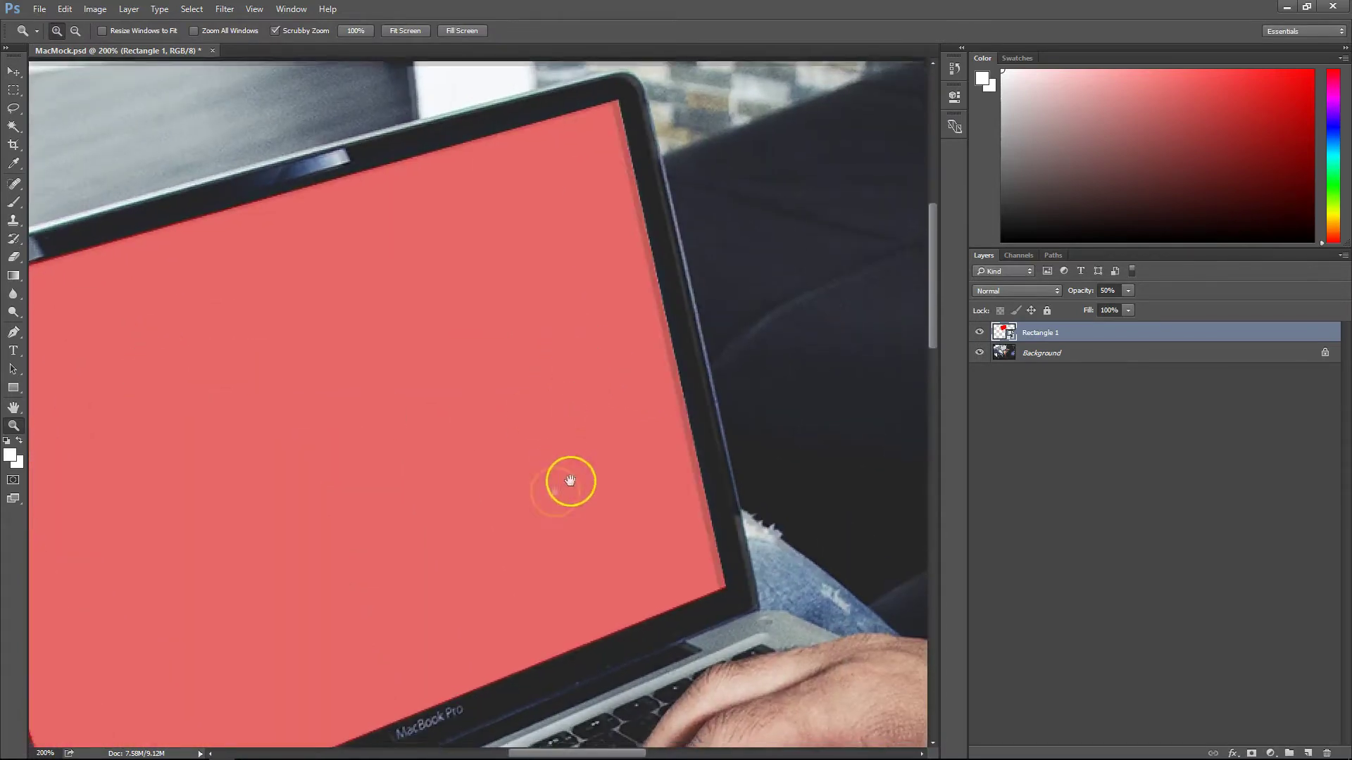
drag(571, 476, 824, 184)
alt+click(606, 305)
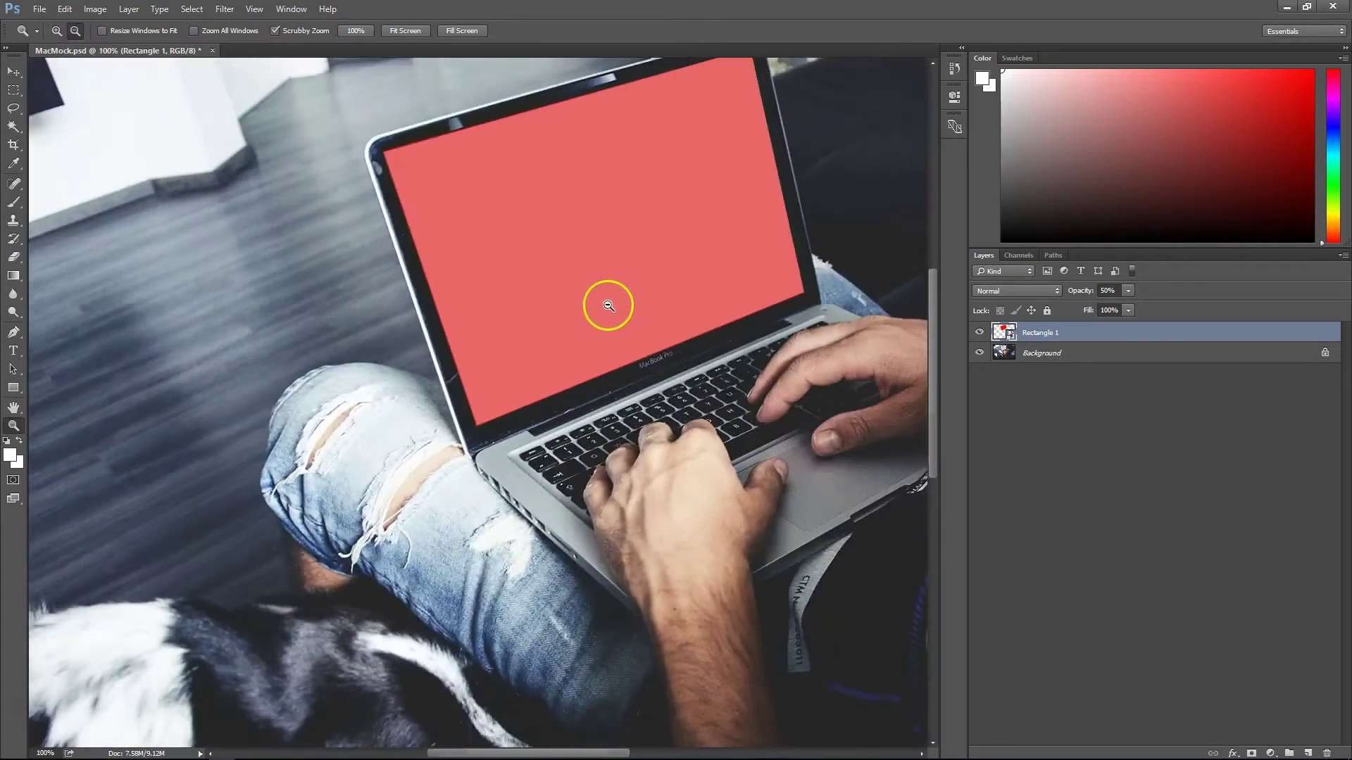
alt+click(668, 296)
drag(668, 297, 613, 304)
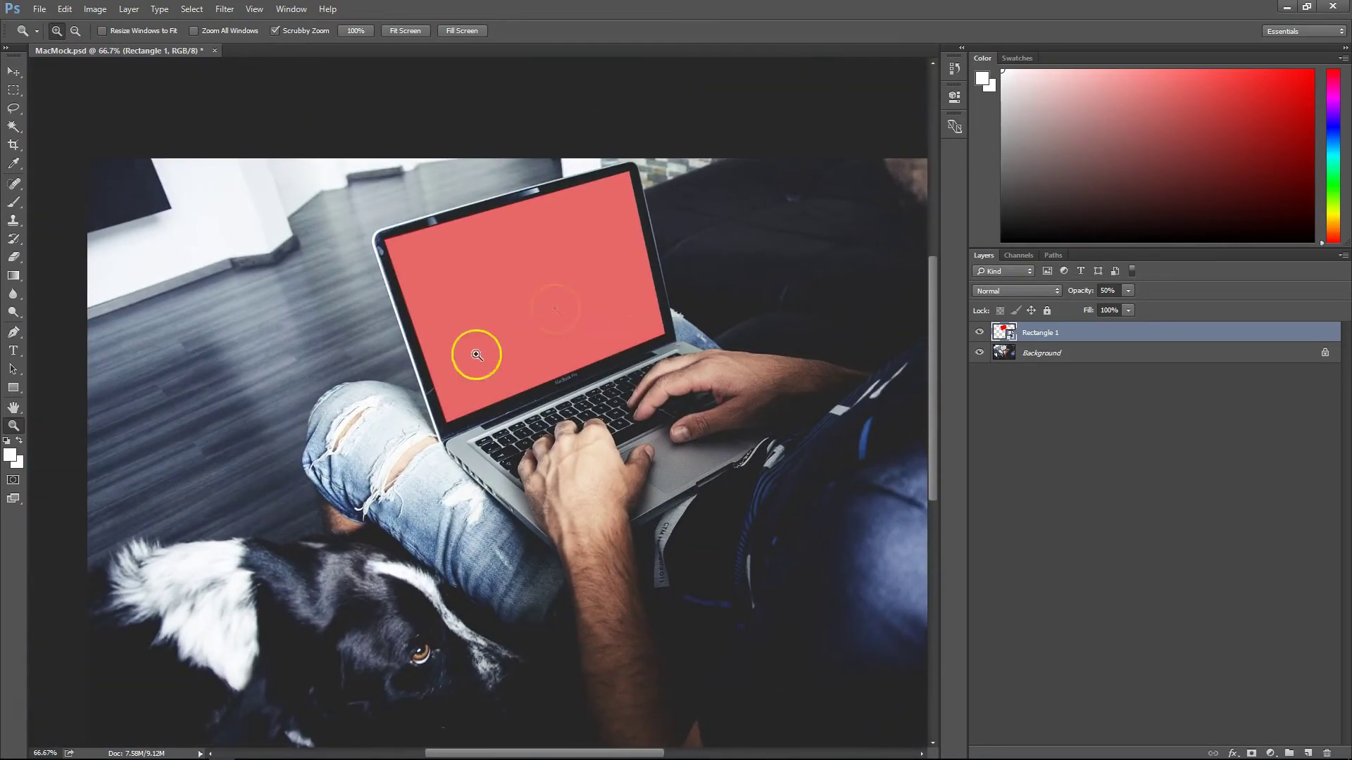
mouse_move(148, 752)
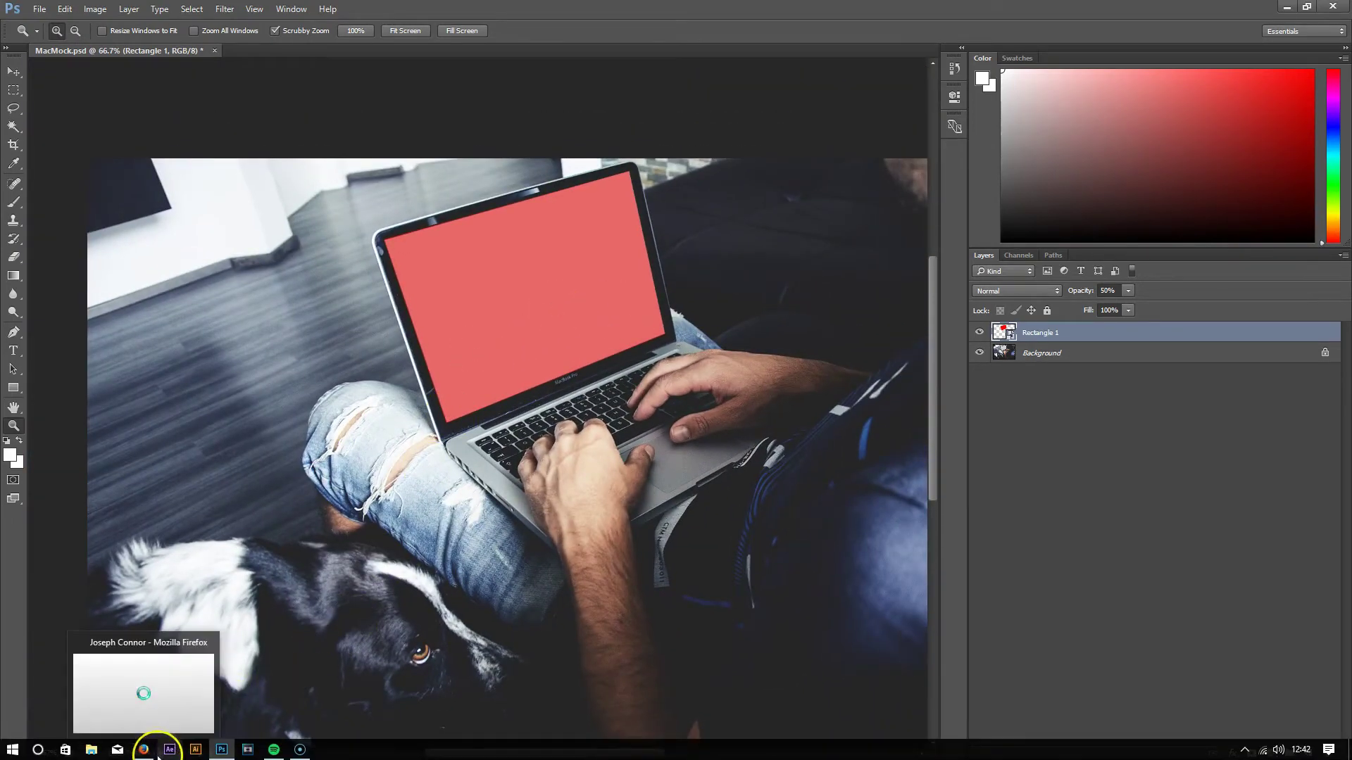
click(144, 751)
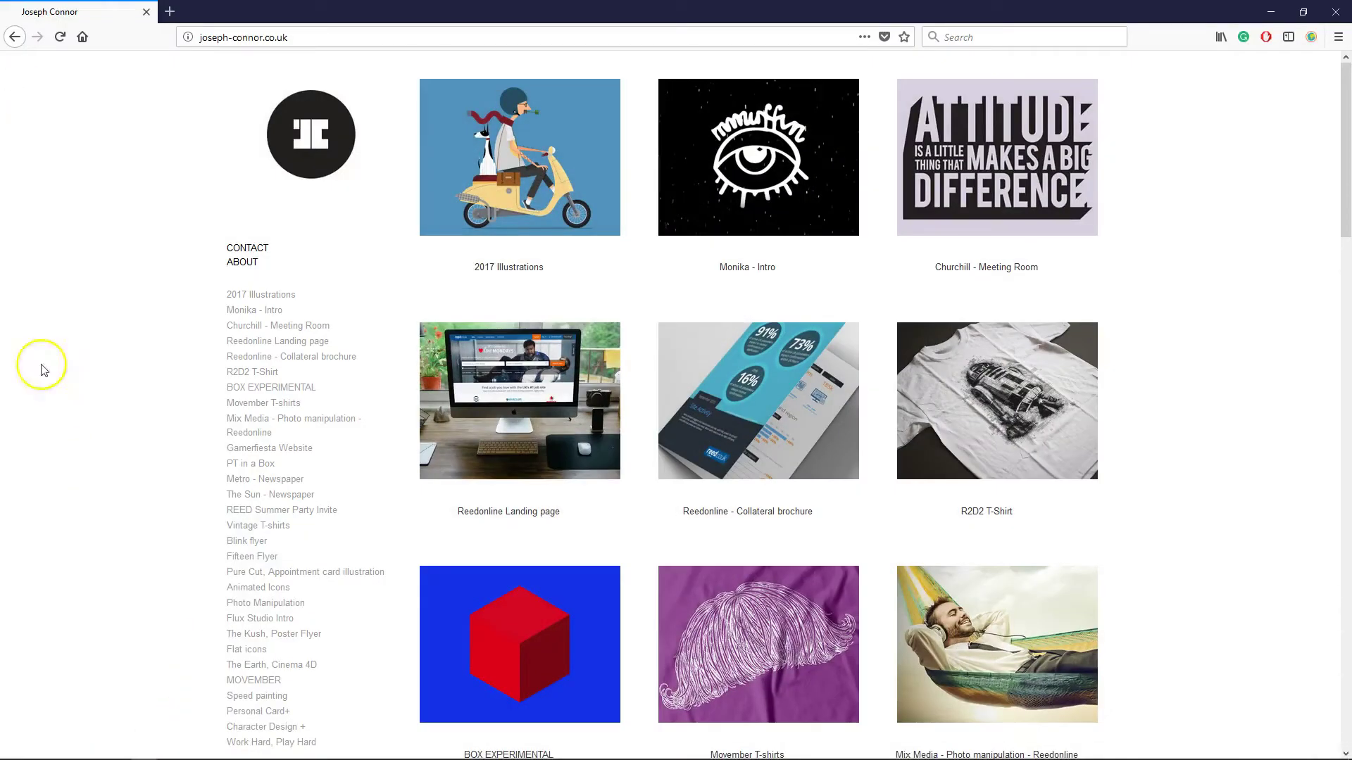
Step: Launch Snipping Tool by searching 'sni' in Windows search
mouse_move(28, 754)
click(40, 751)
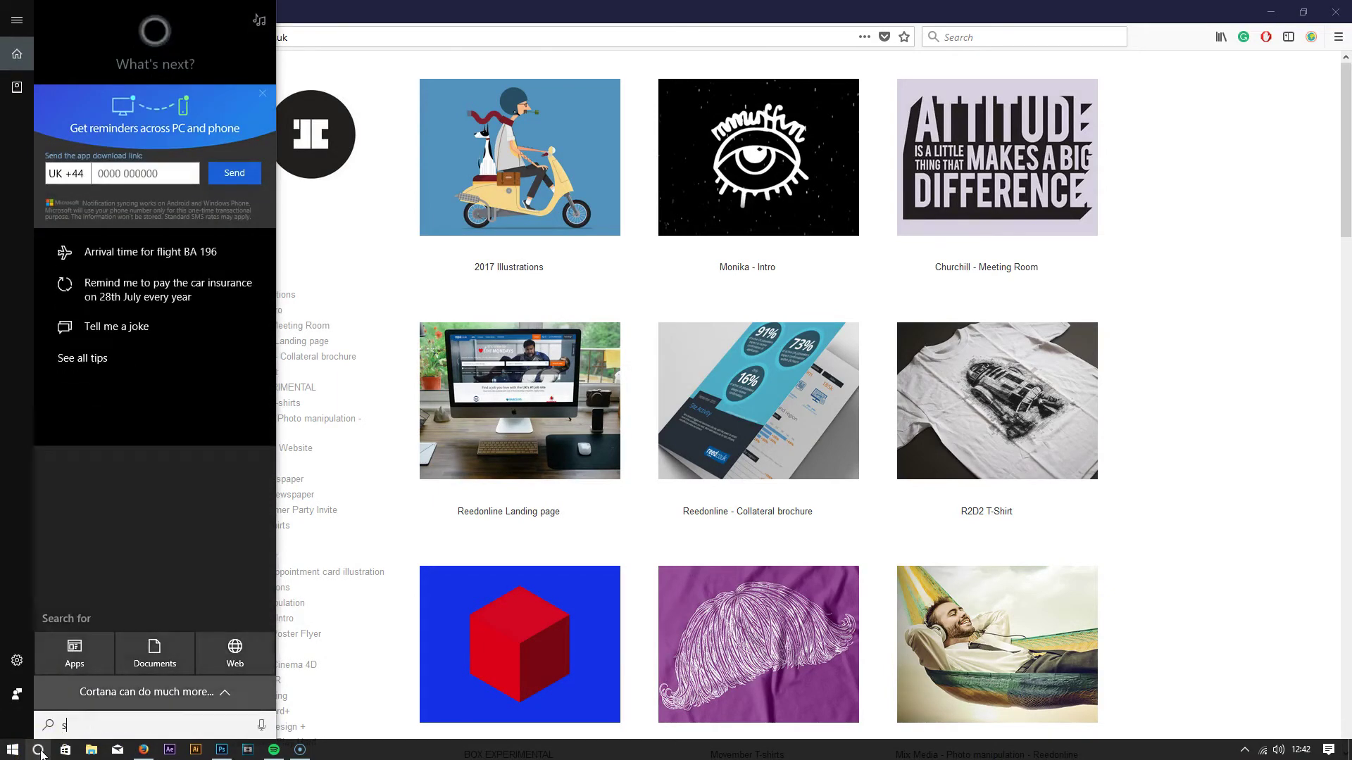
text(sni)
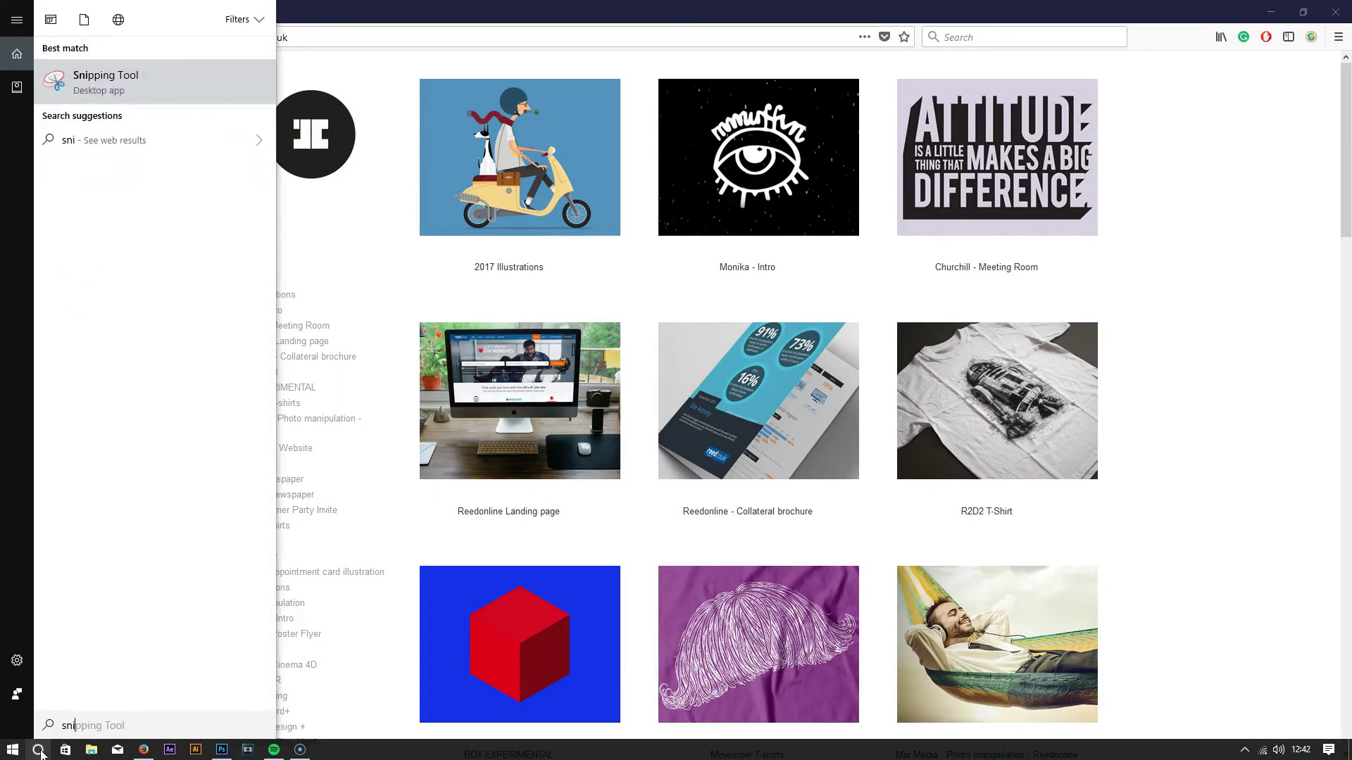
click(127, 87)
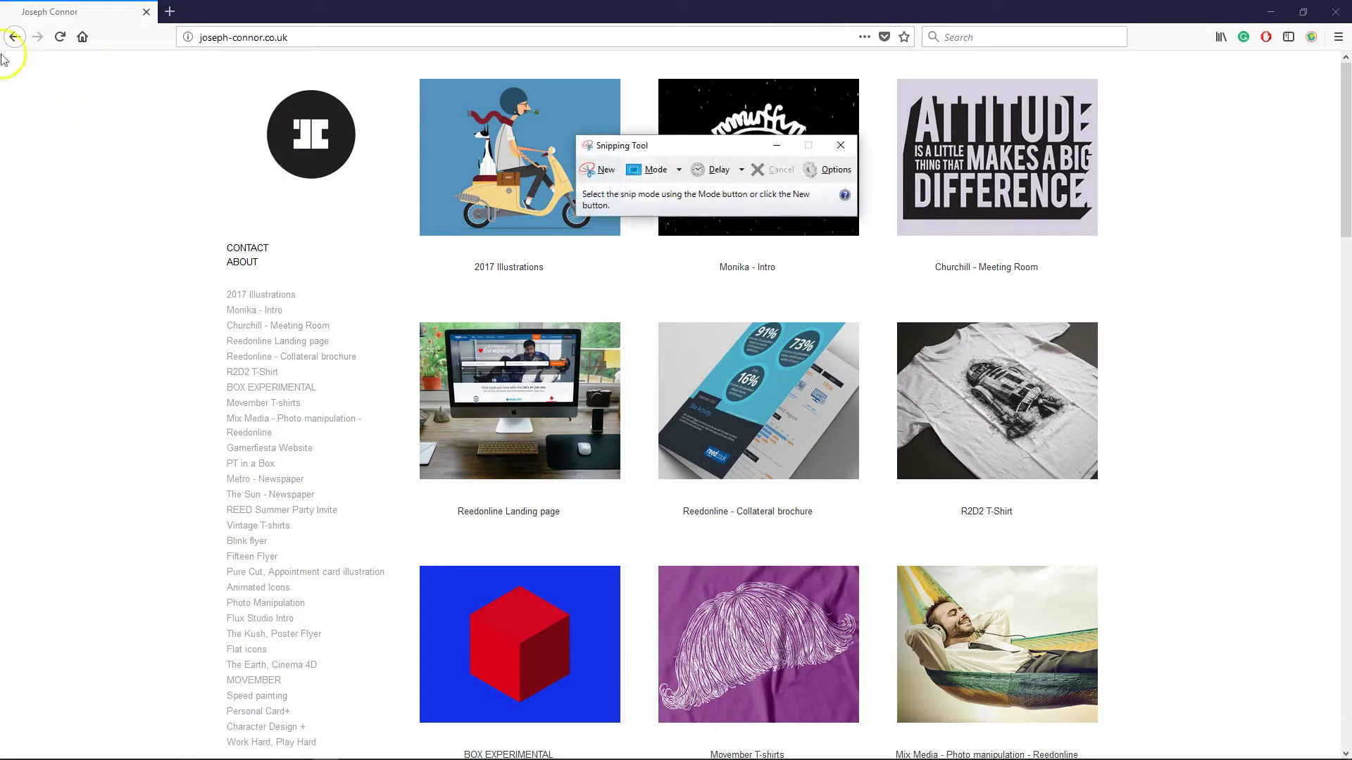
Step: Snip the full portfolio page, copy it to the clipboard, and close Snipping Tool without saving
click(604, 171)
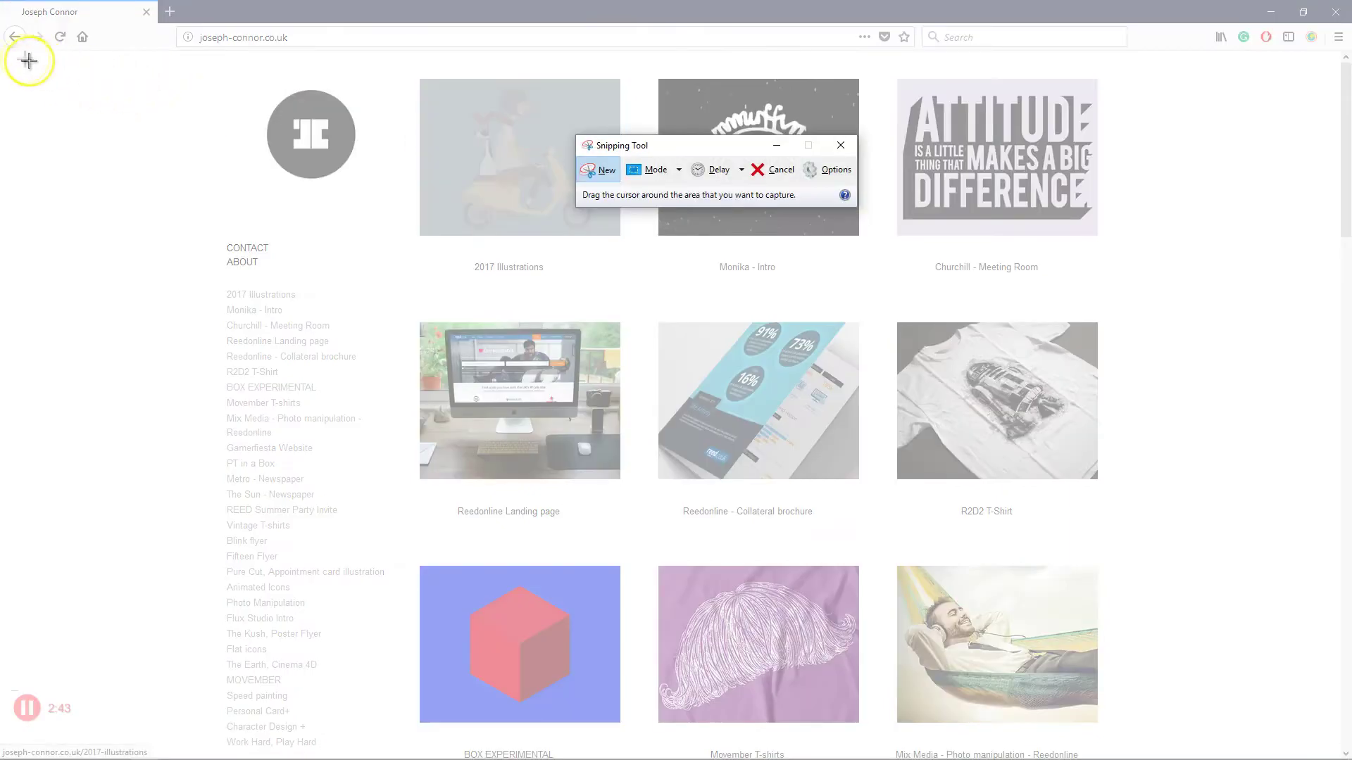
drag(22, 55, 1336, 755)
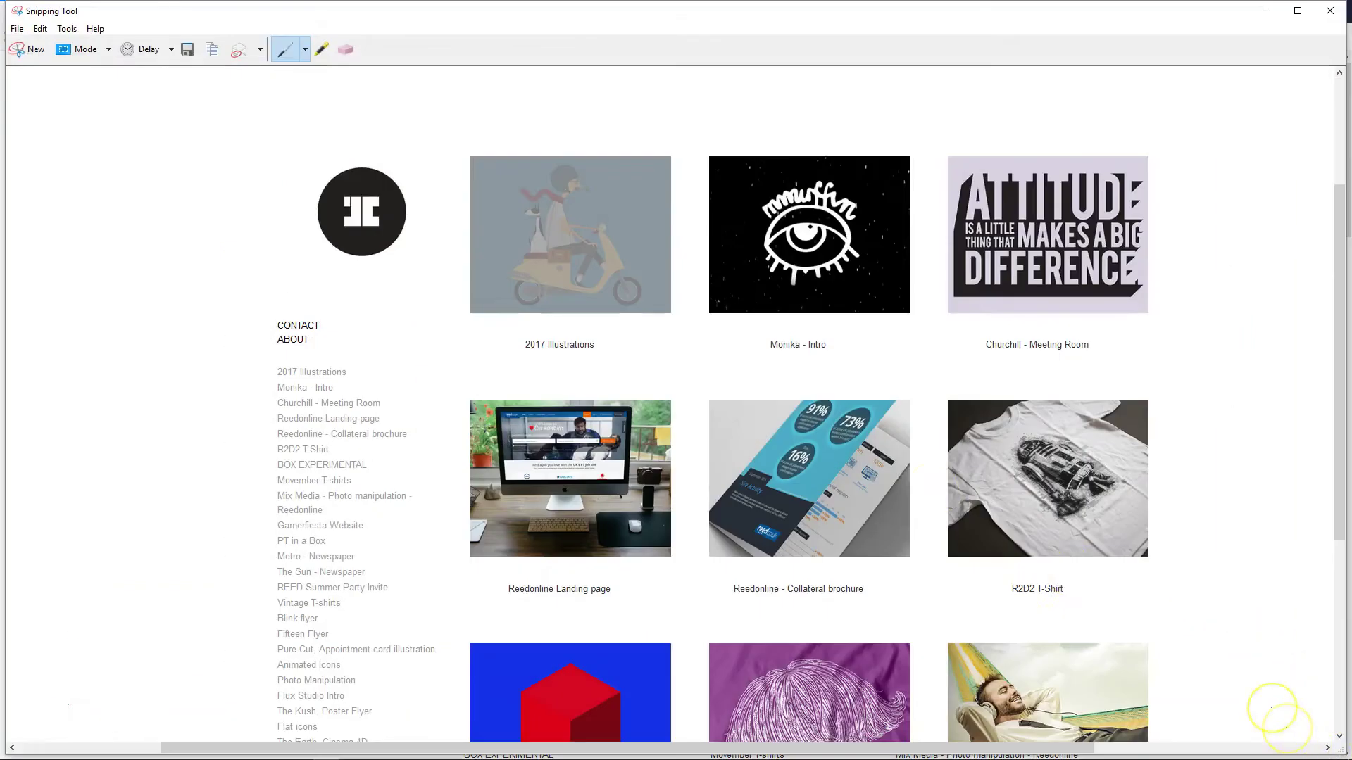
right_click(738, 353)
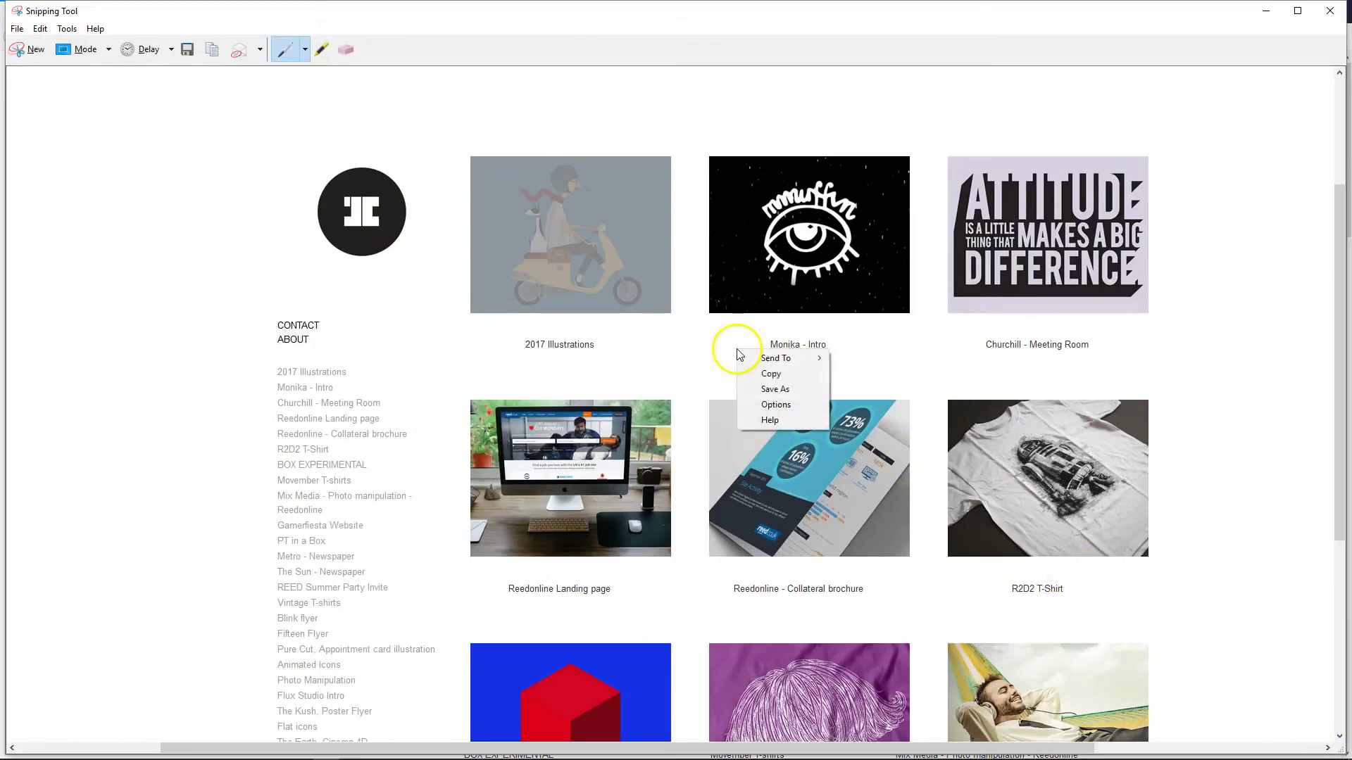
click(771, 373)
click(1347, 18)
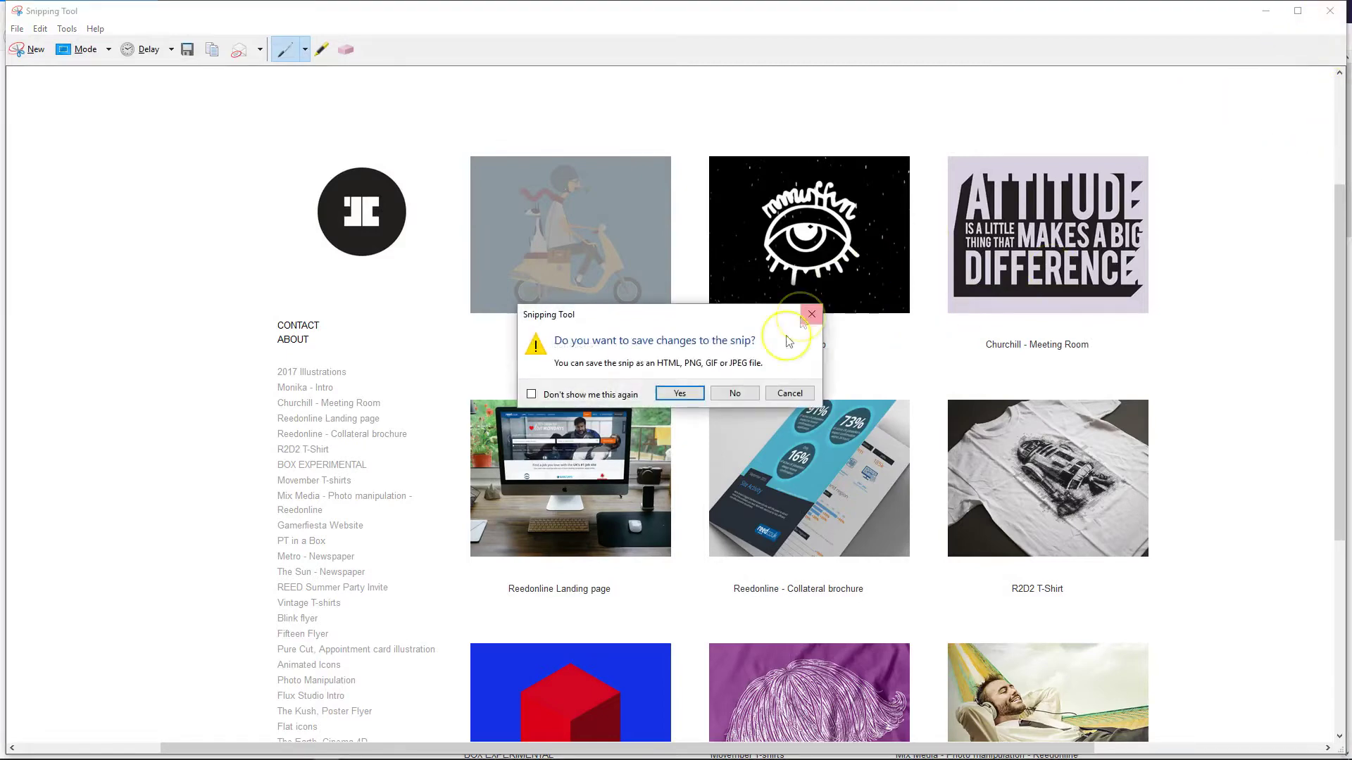
click(746, 400)
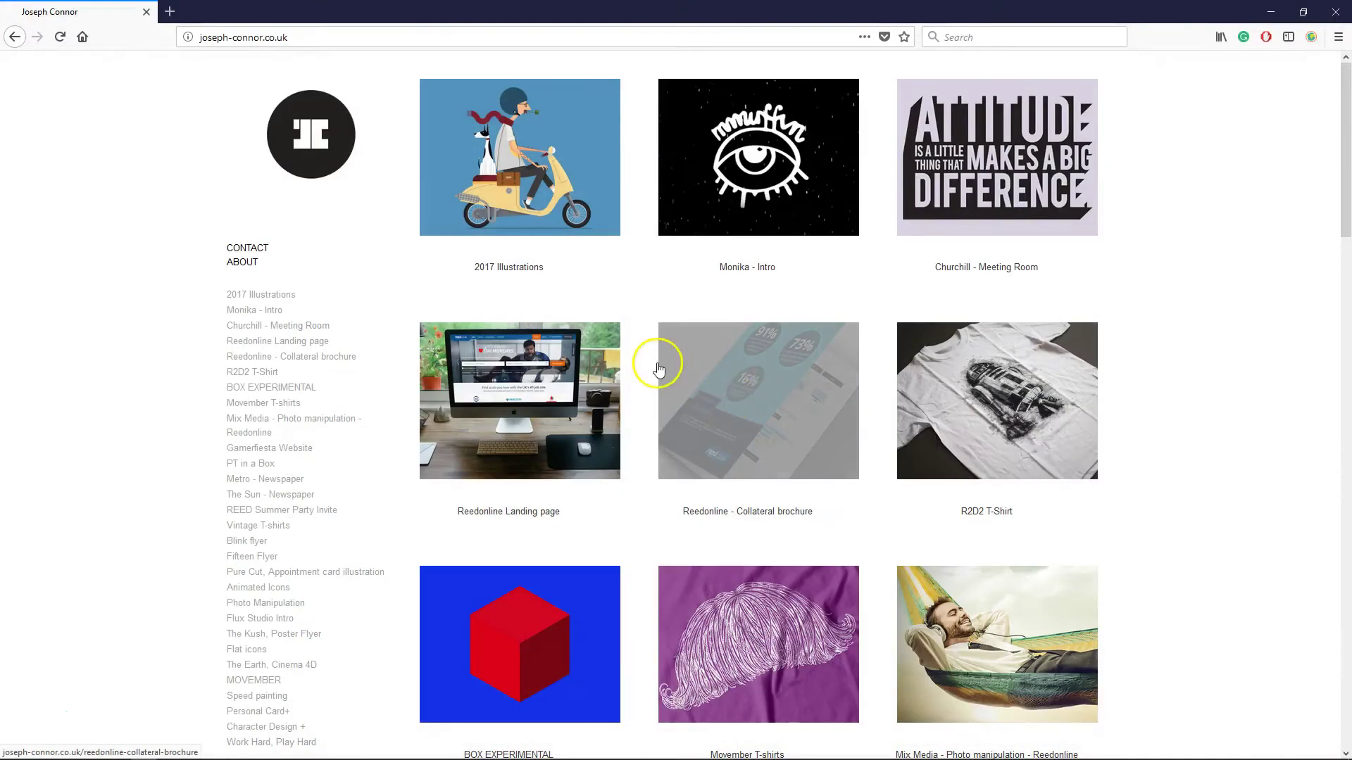
Step: Create a new 1869×995 px document and paste the website screenshot into it as Layer 1
key(alt+Tab)
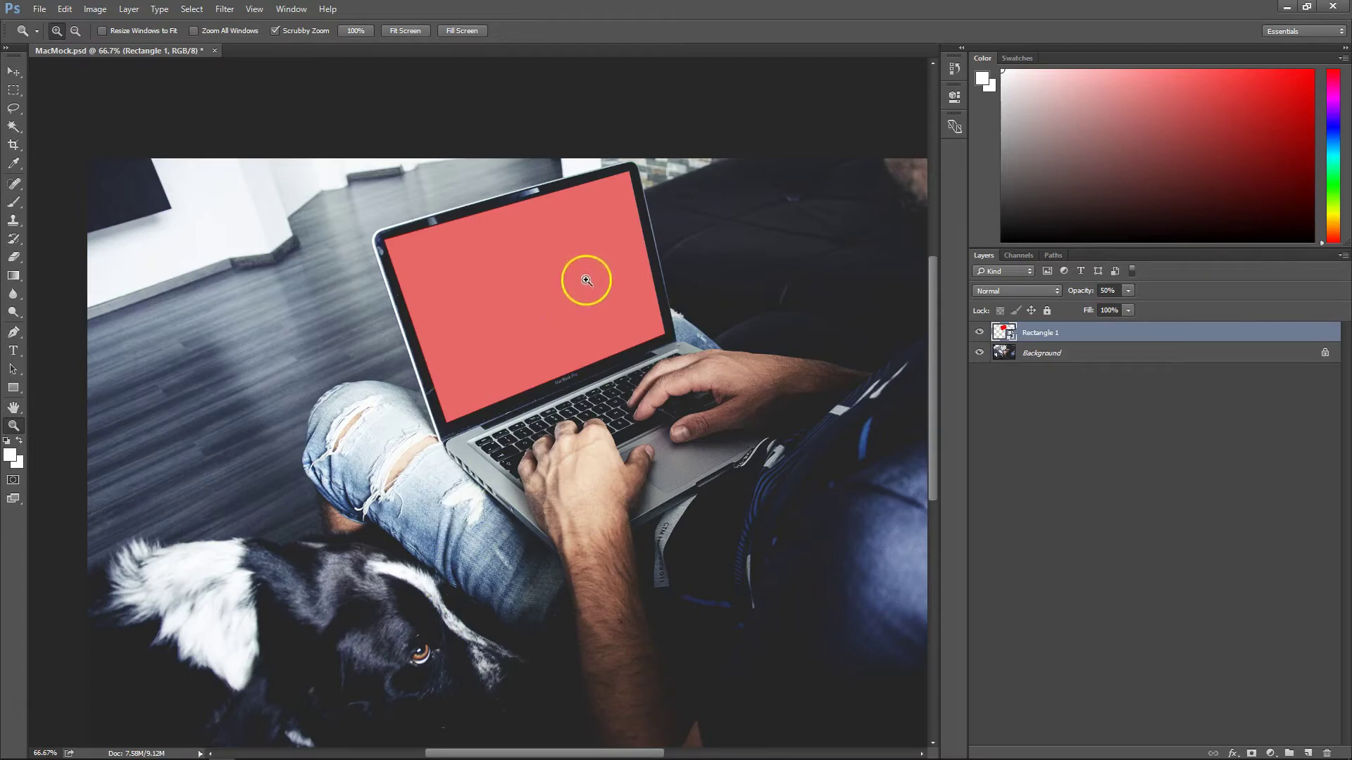
key(ctrl+n)
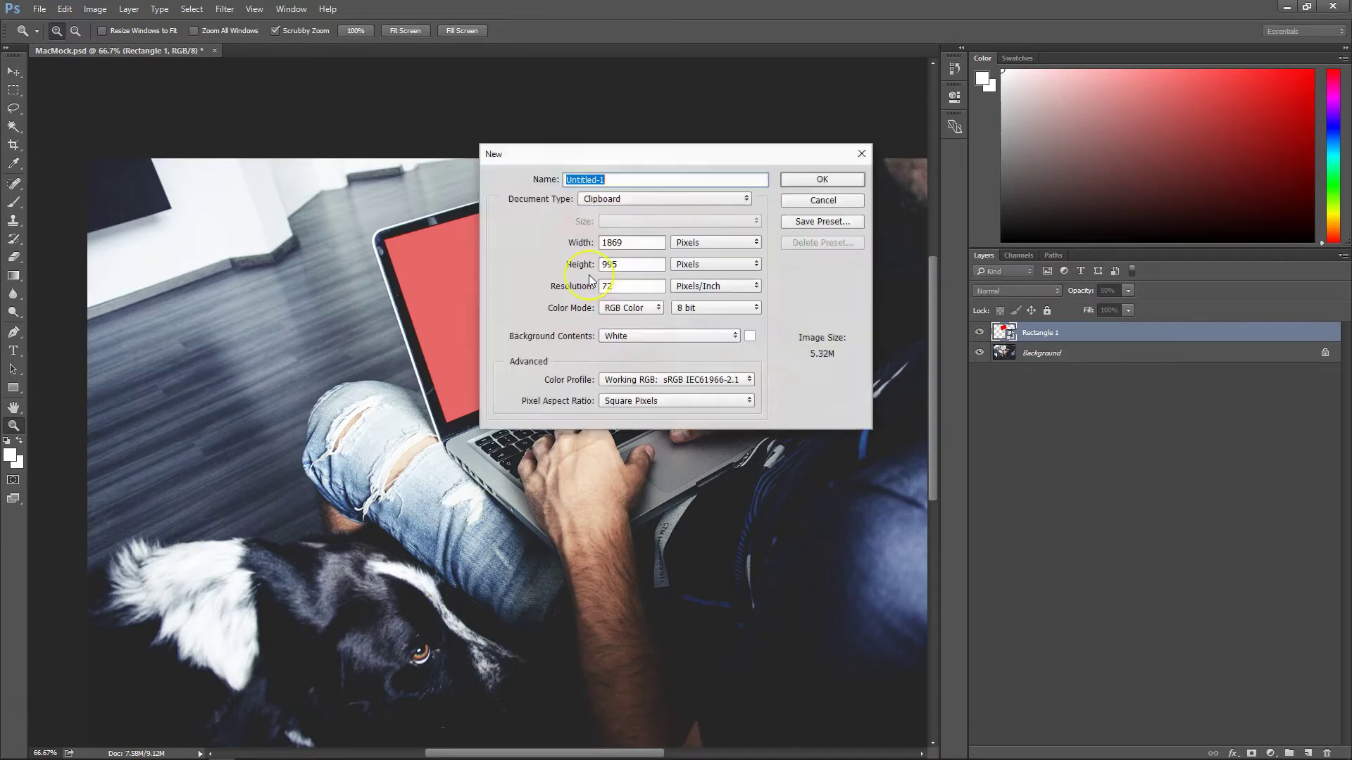
key(Return)
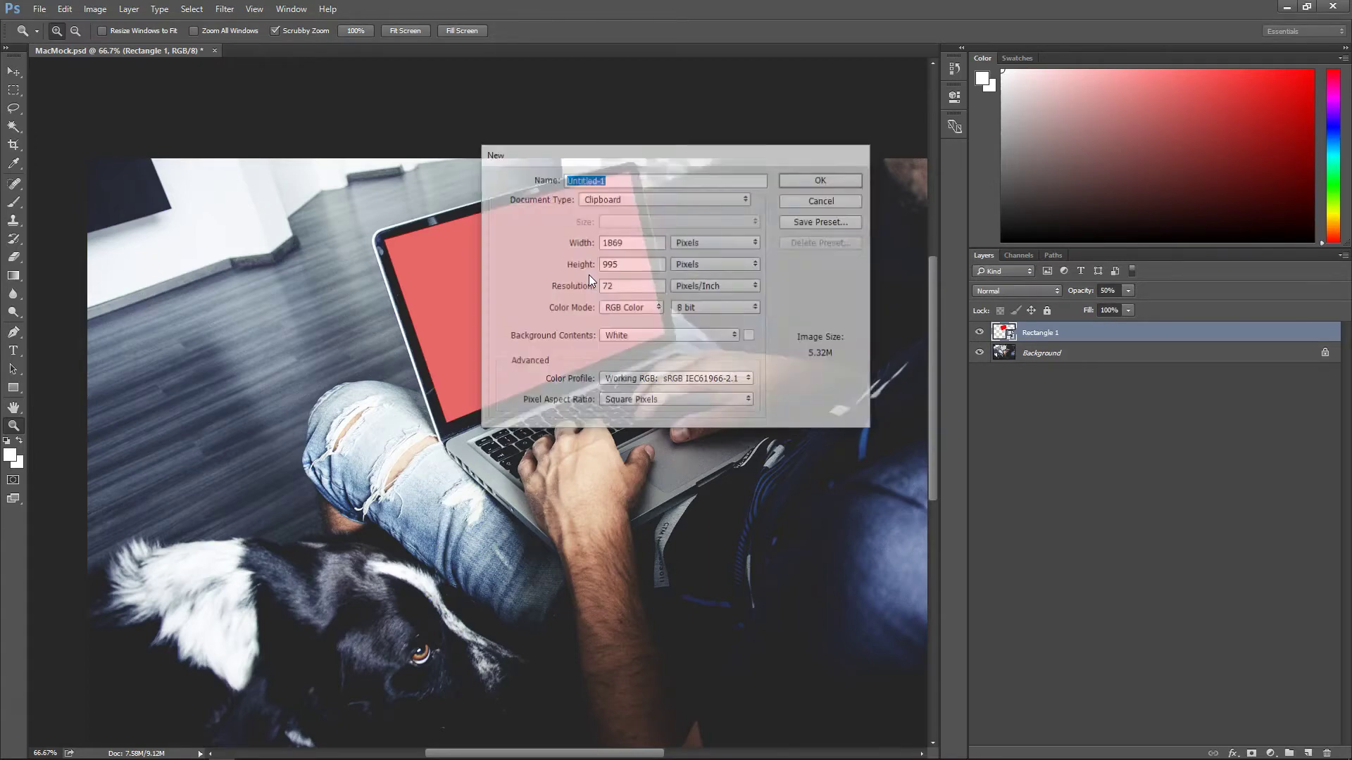
key(ctrl+v)
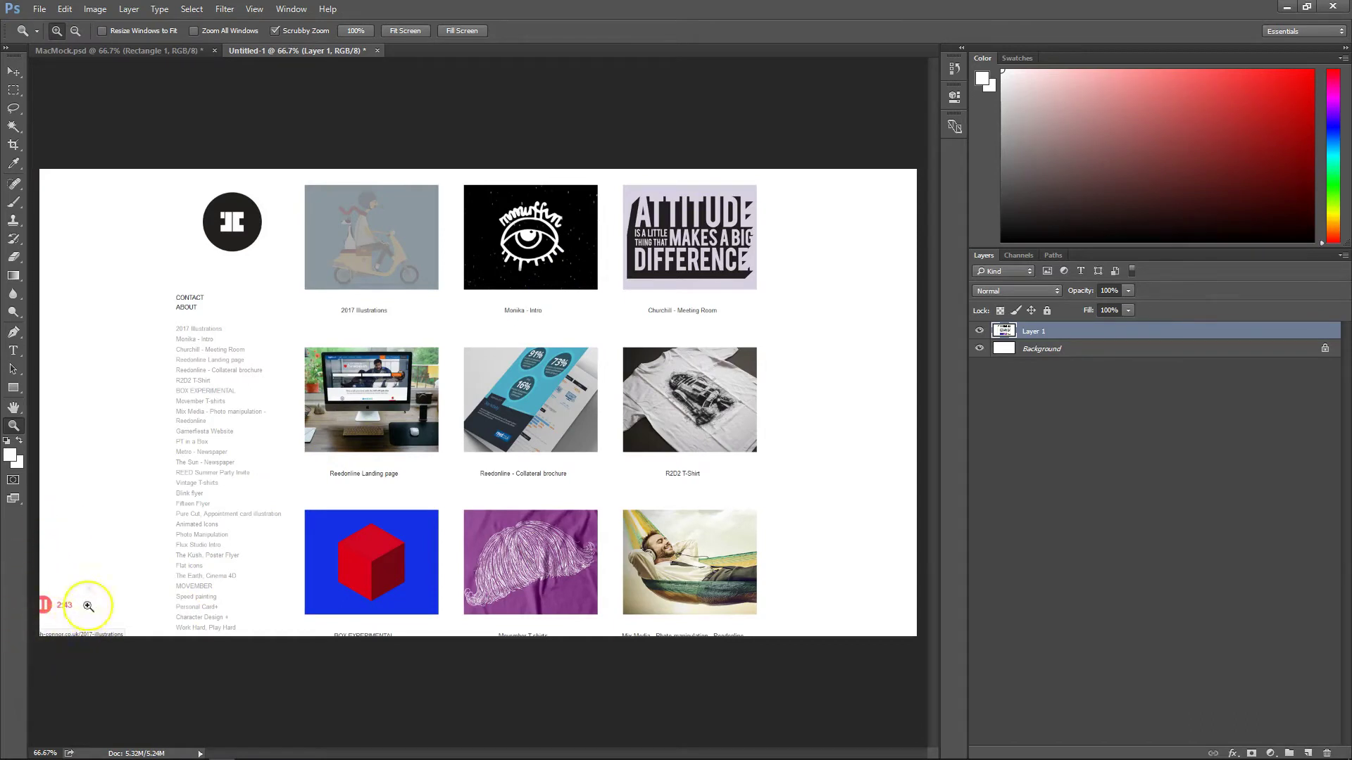
Step: Crop the screenshot to trim the grey edges off the web page
key(c)
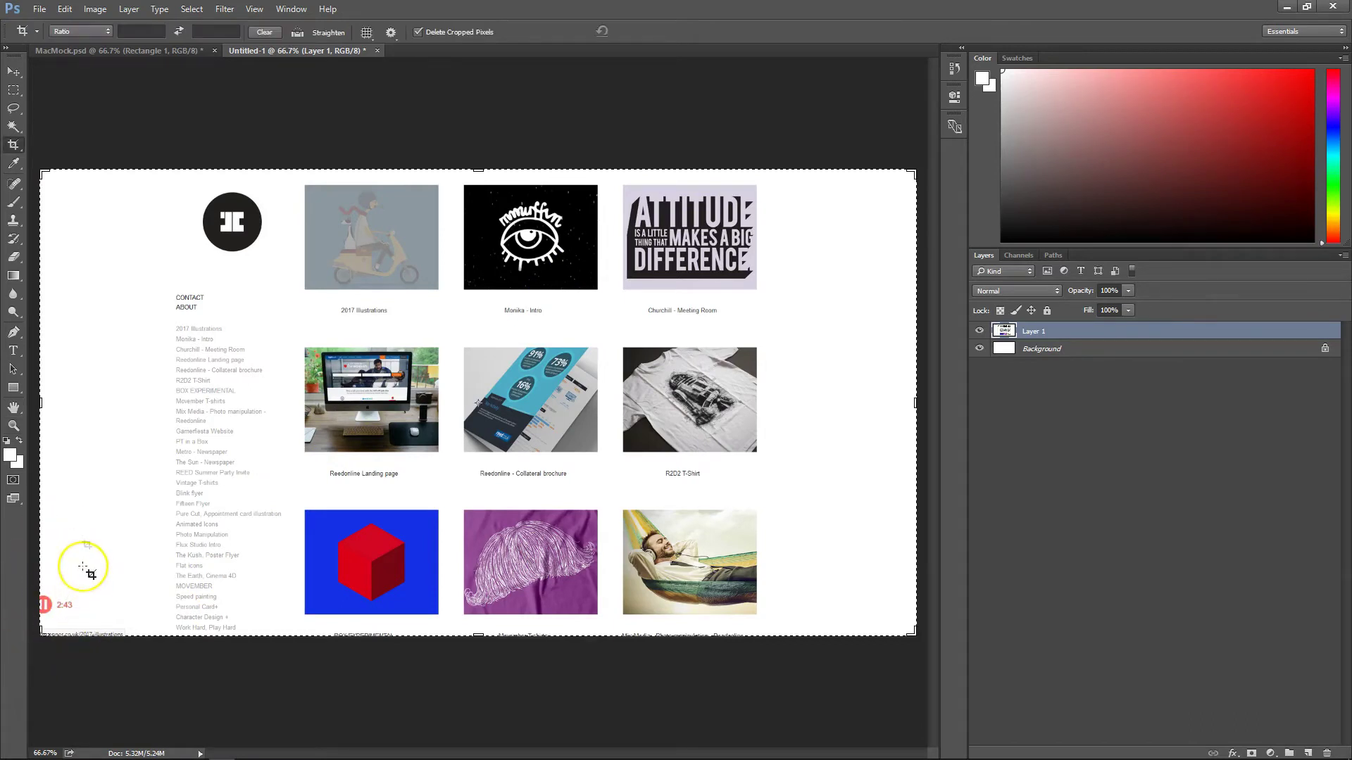
click(38, 400)
drag(37, 400, 65, 401)
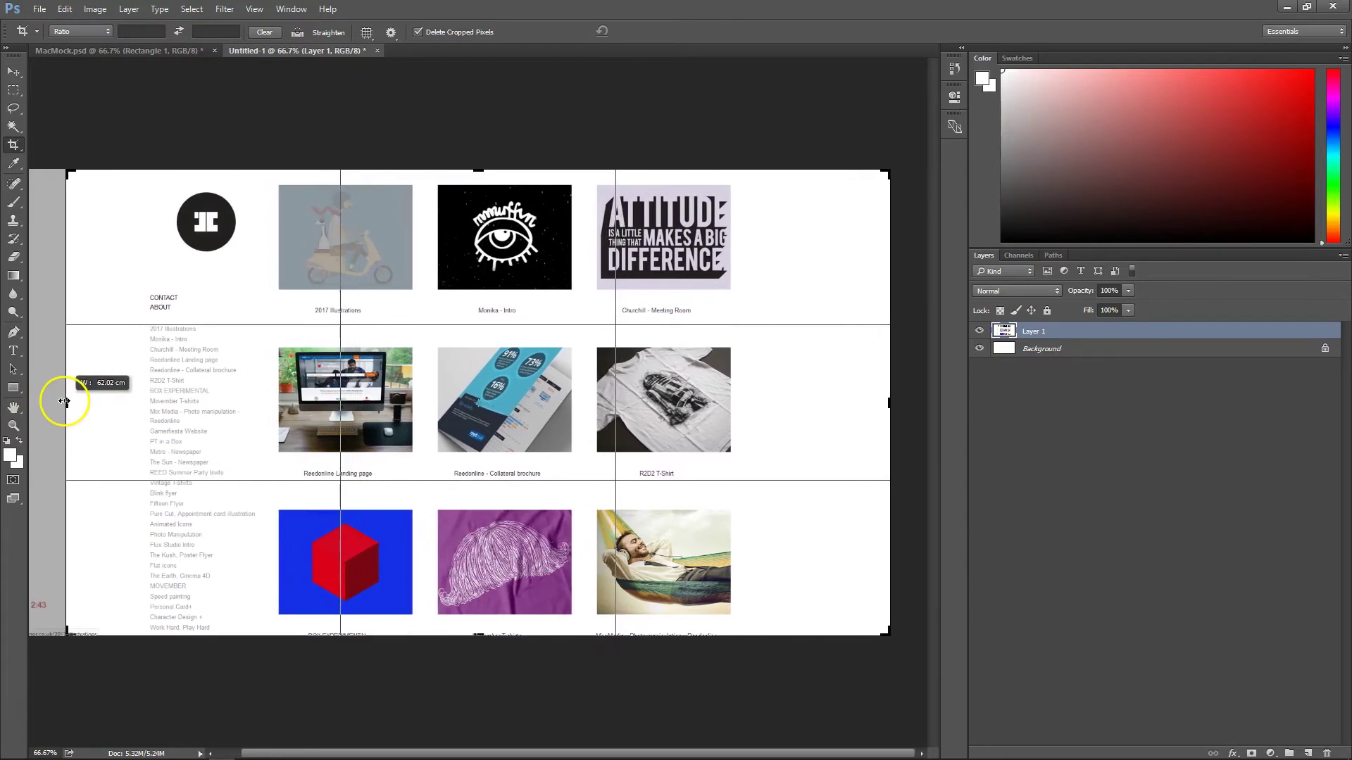
drag(64, 401, 58, 396)
drag(483, 634, 483, 630)
drag(892, 402, 885, 401)
key(Return)
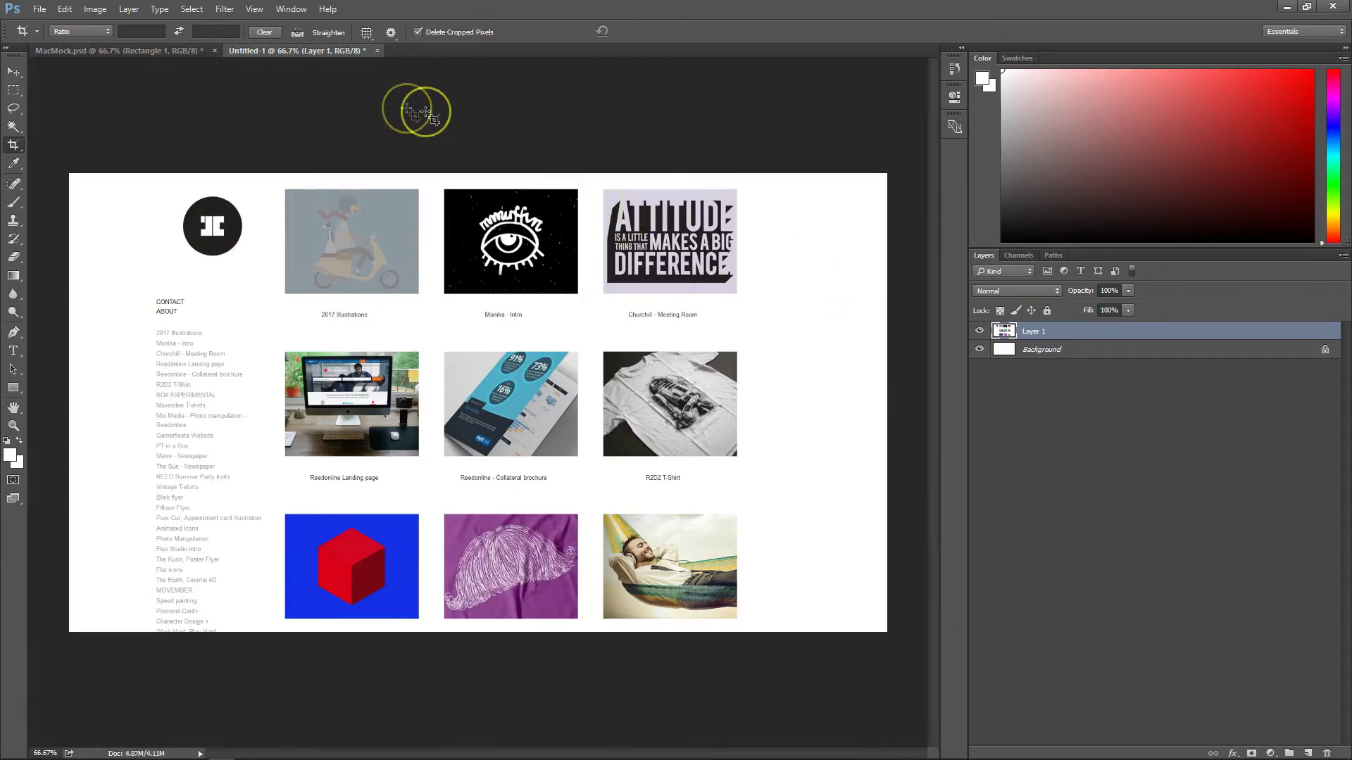
Step: Select all, copy the cropped screenshot, and close Untitled-1
key(ctrl)
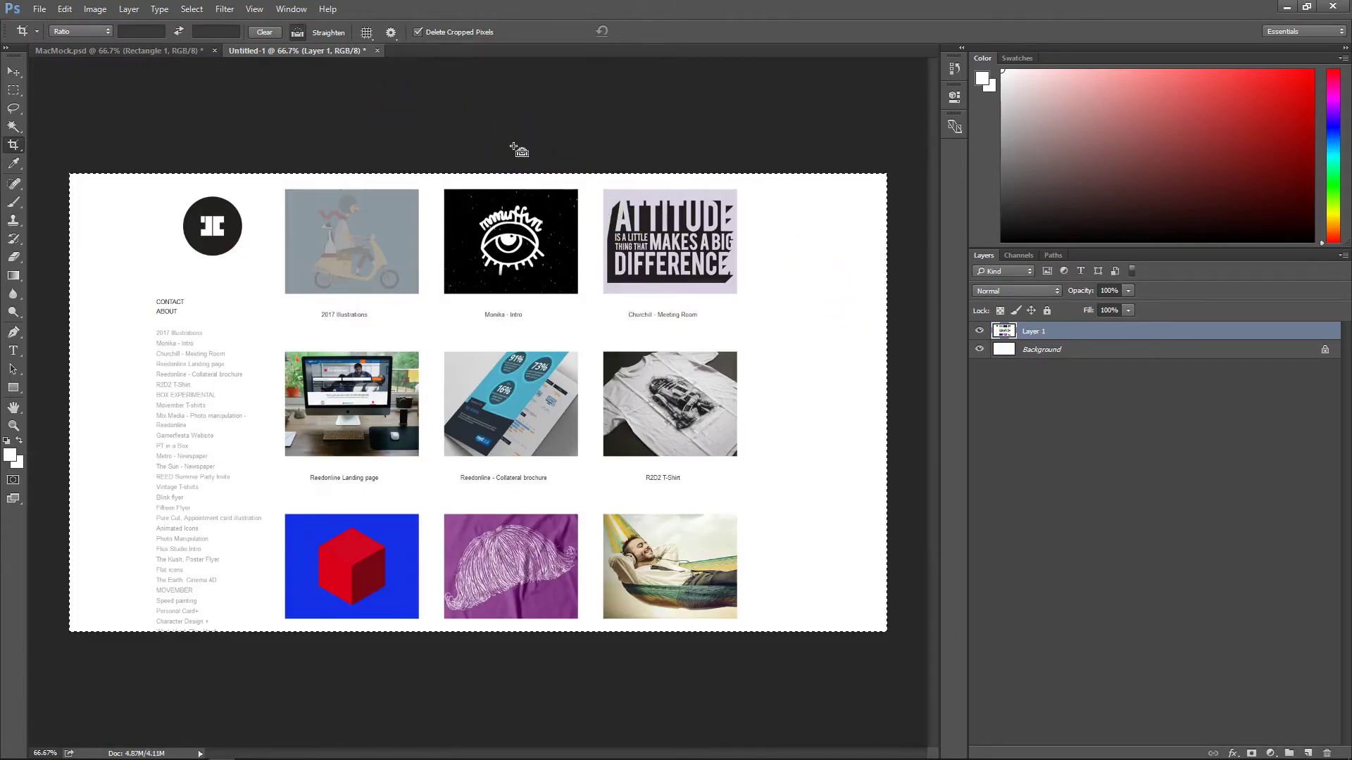
key(ctrl)
key(ctrl+w)
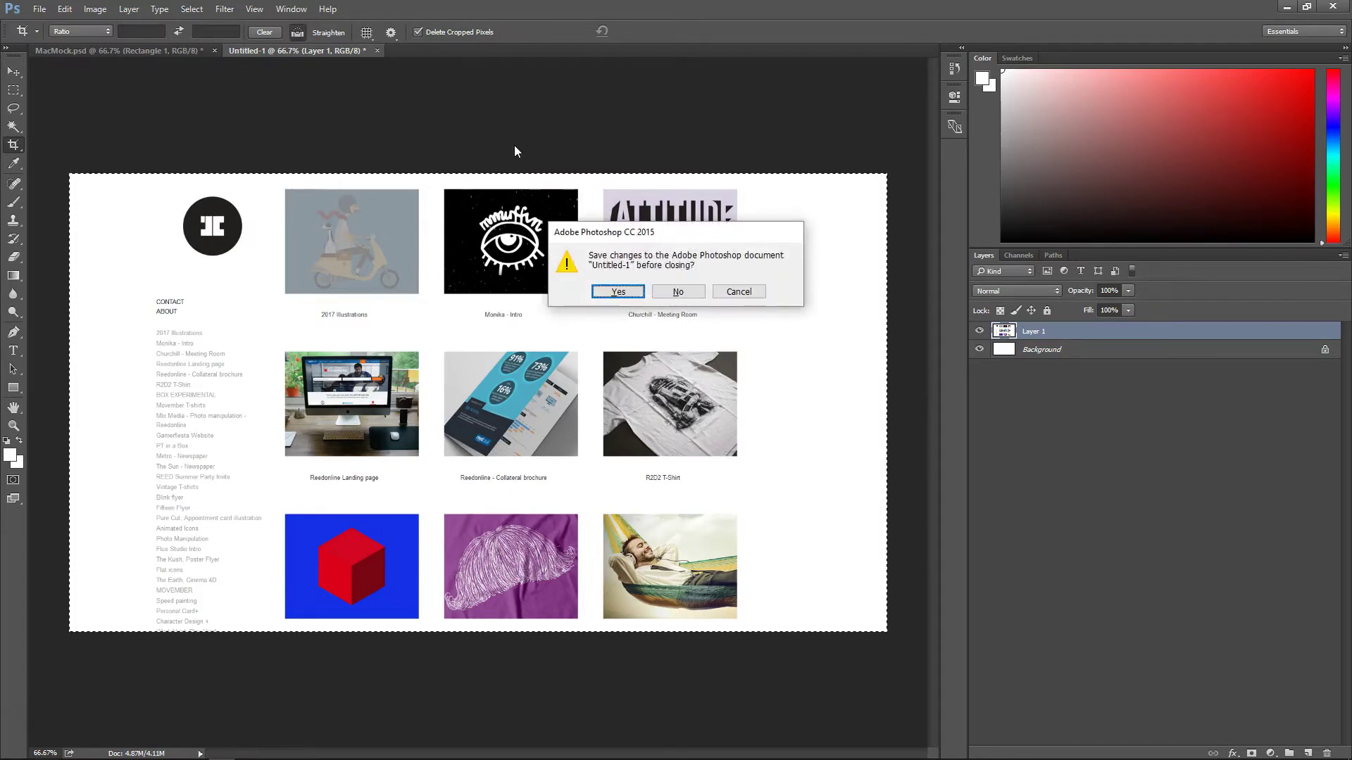
Step: Discard Untitled-1 unsaved, then paste the screenshot into MacMock.psd and move it over the photo
click(677, 291)
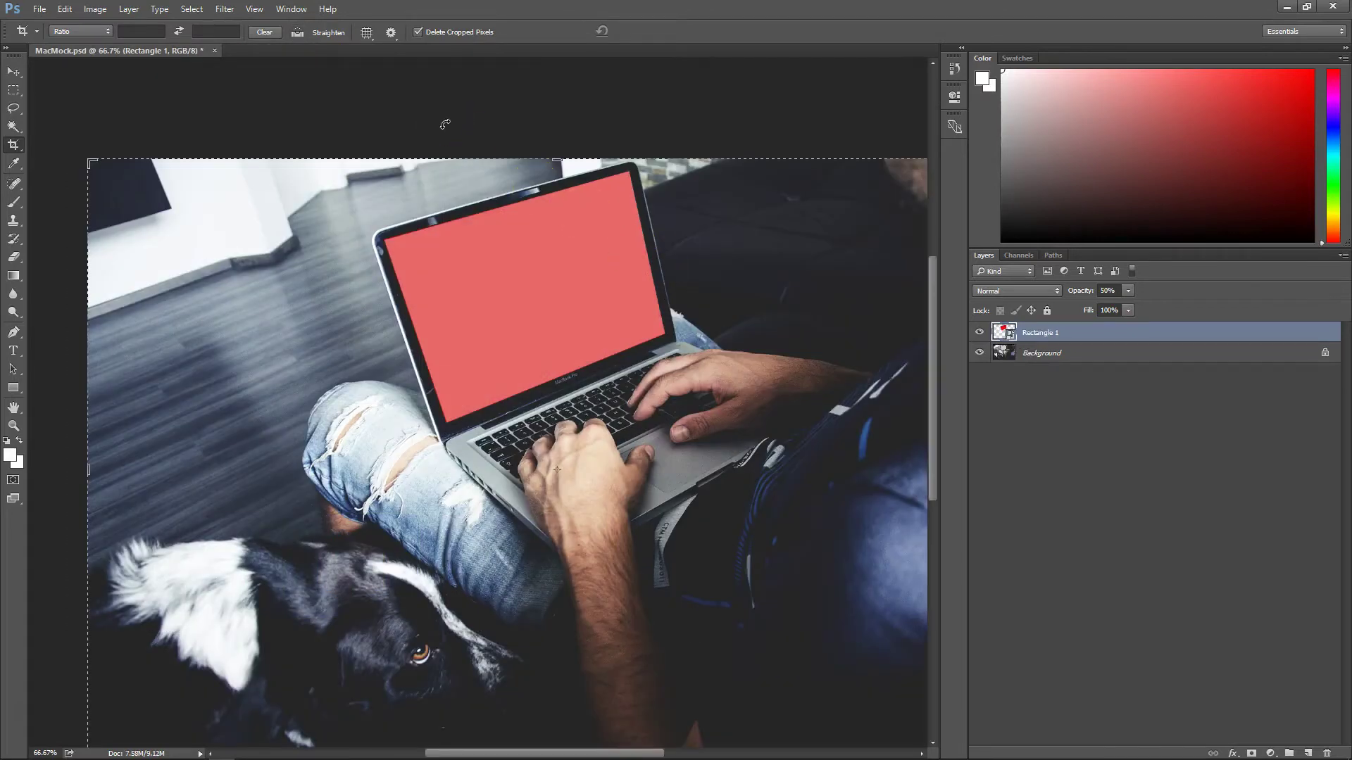
key(ctrl+v)
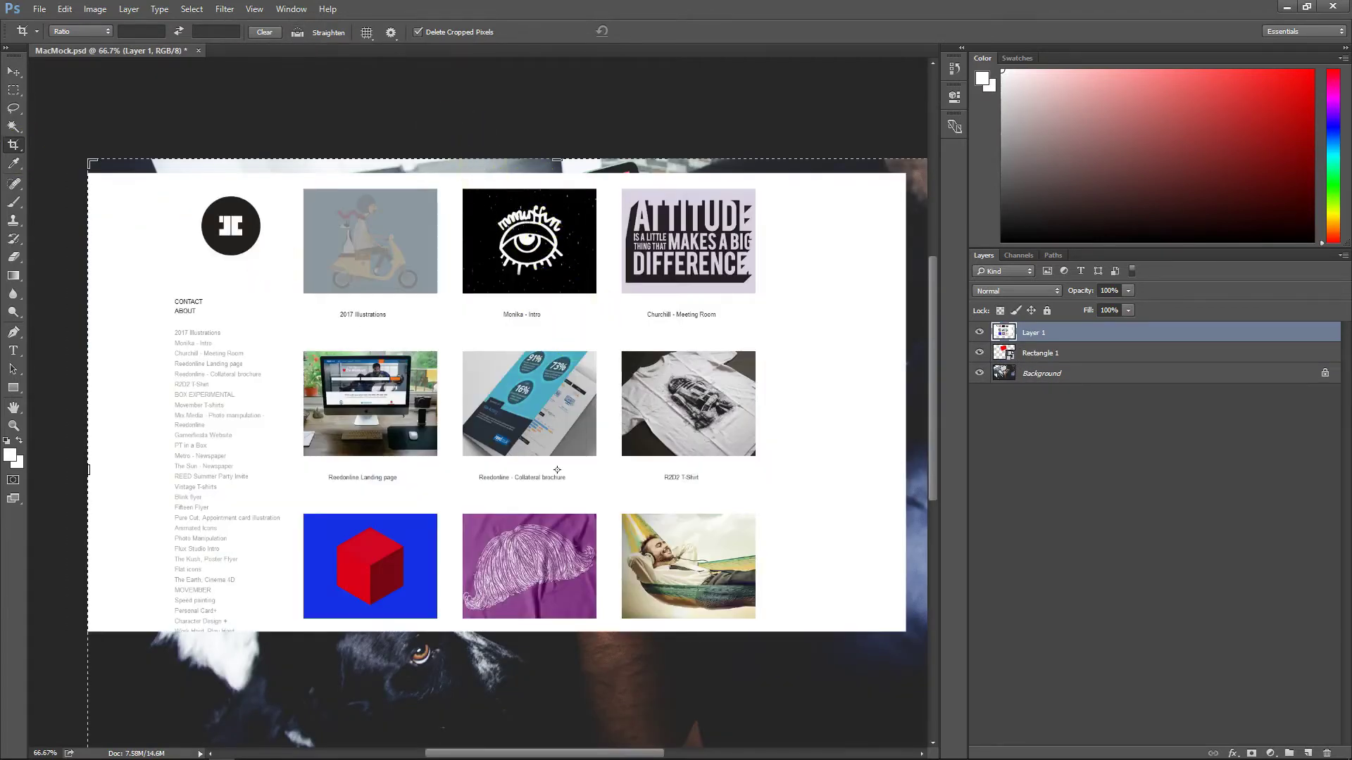
click(14, 71)
click(486, 354)
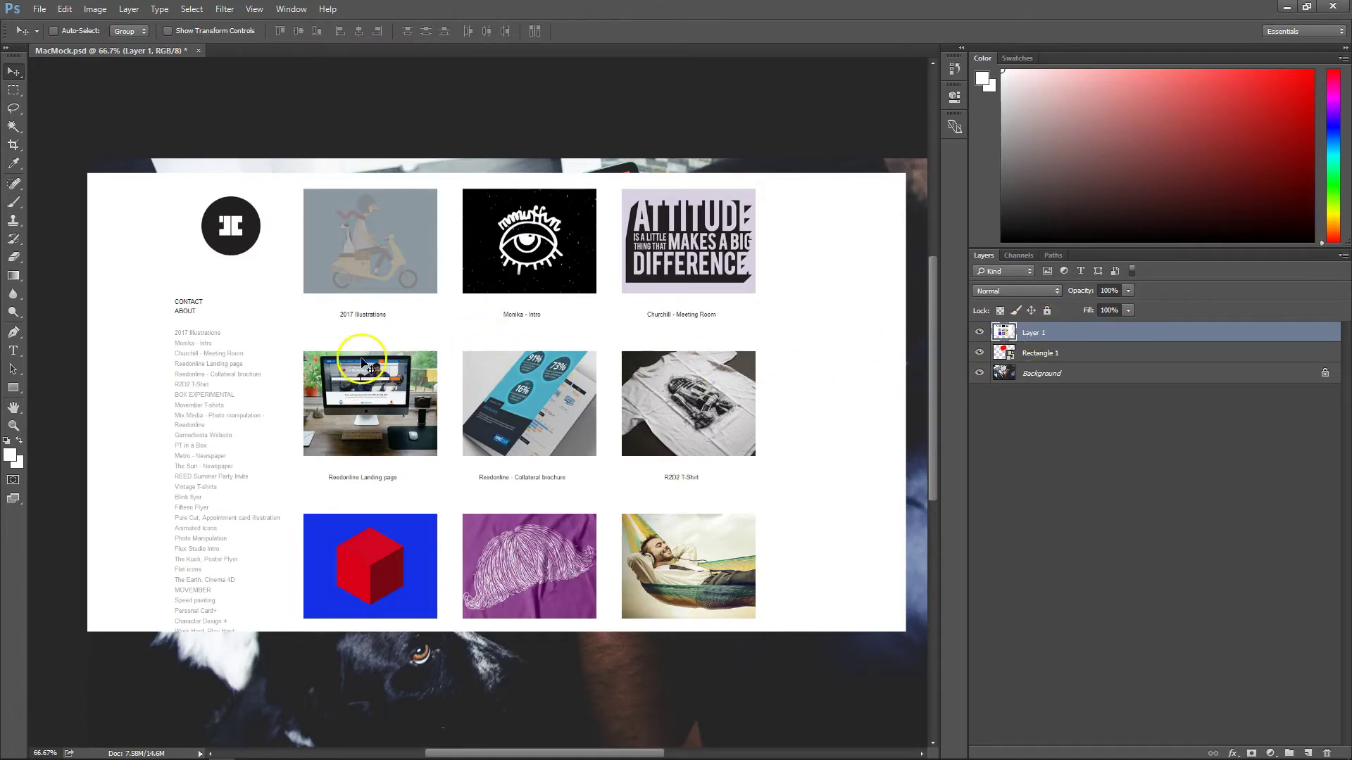
drag(361, 357, 379, 421)
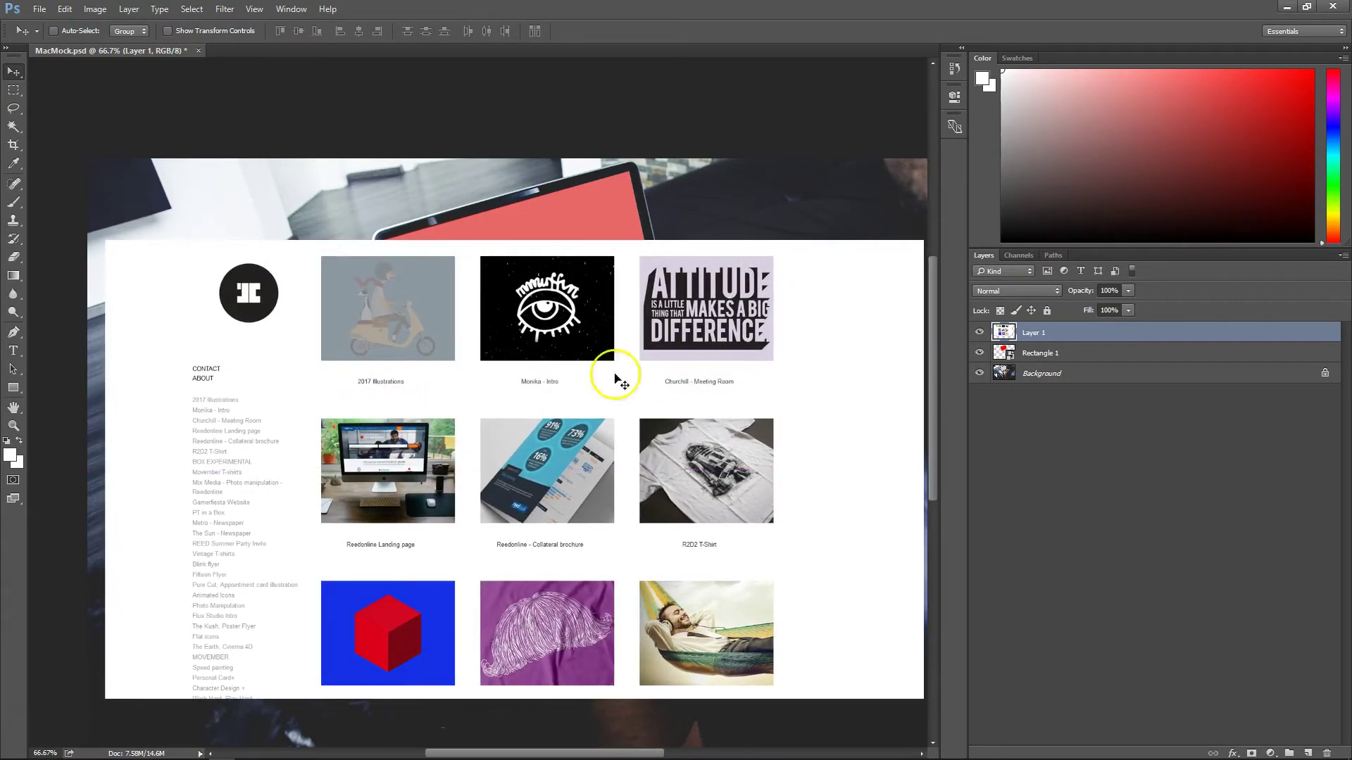
Step: Open the Rectangle 1 smart object, paste the screenshot as Layer 1, and zoom out to 50%
click(1011, 355)
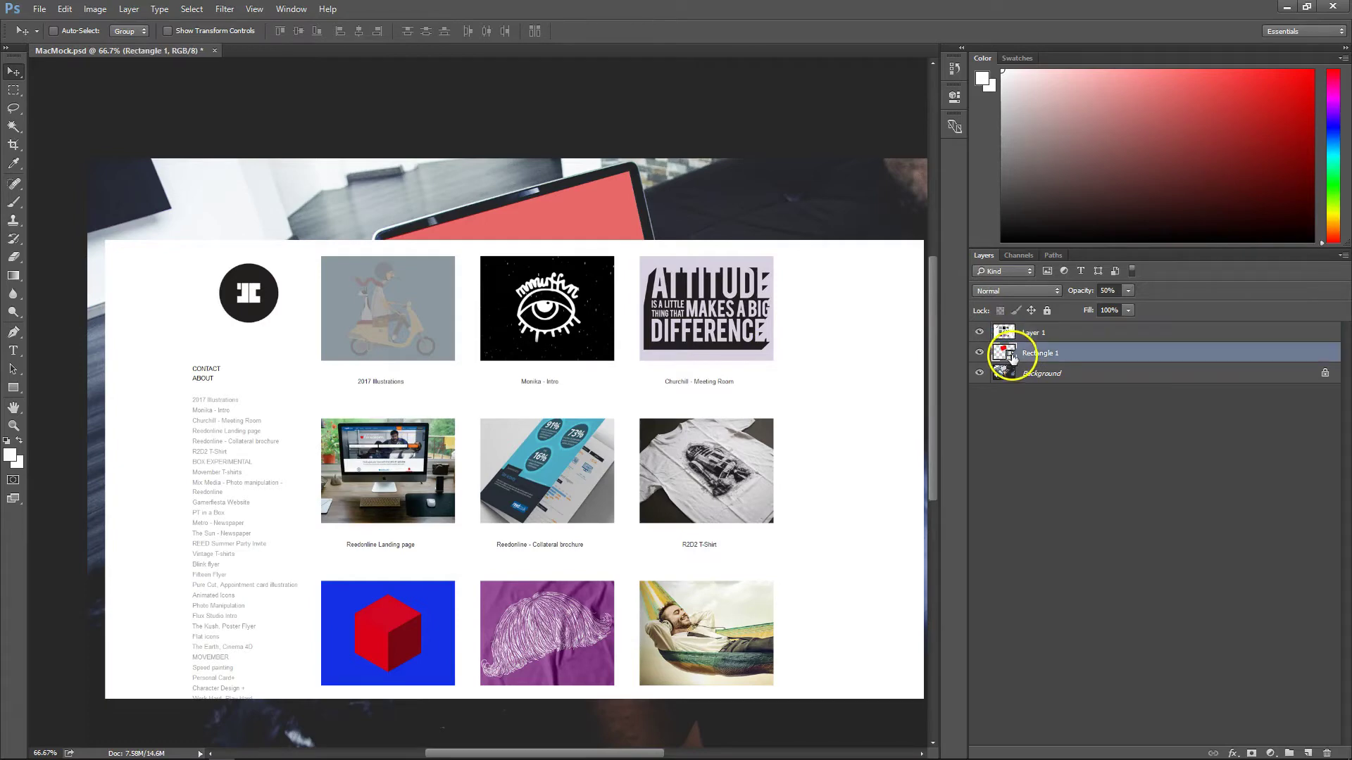
double_click(1011, 355)
key(ctrl)
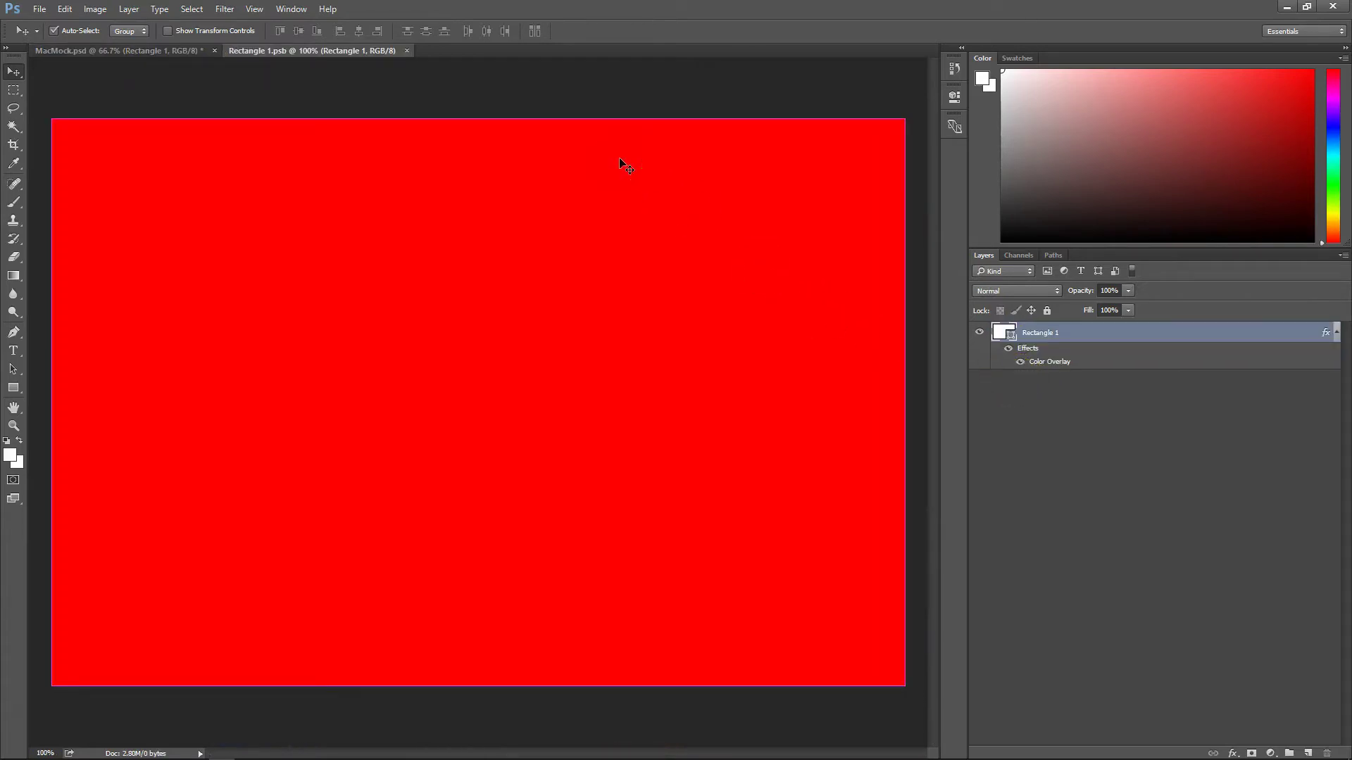
key(ctrl+v)
key(z)
key(alt)
alt+click(625, 378)
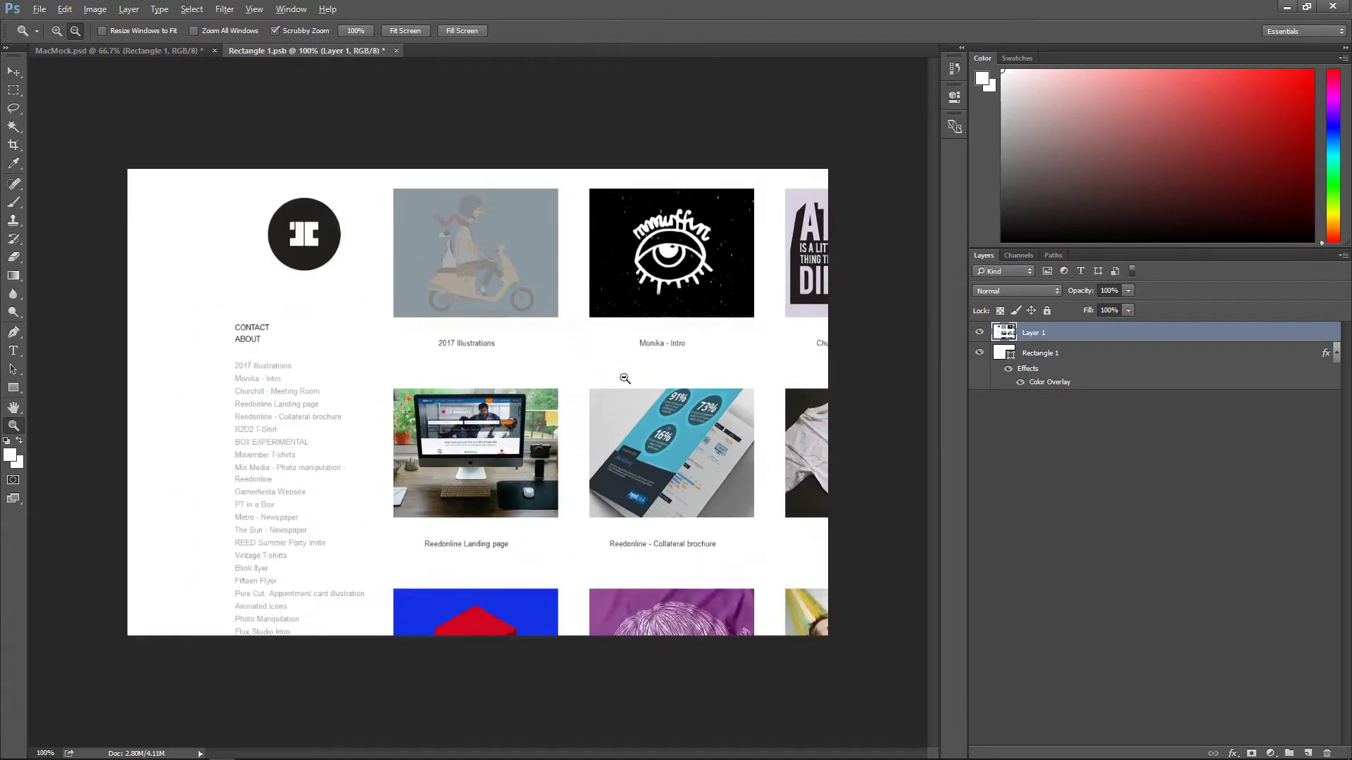
Step: Scale the pasted screenshot to about 85% so it covers the red canvas, nudged right
key(ctrl+t)
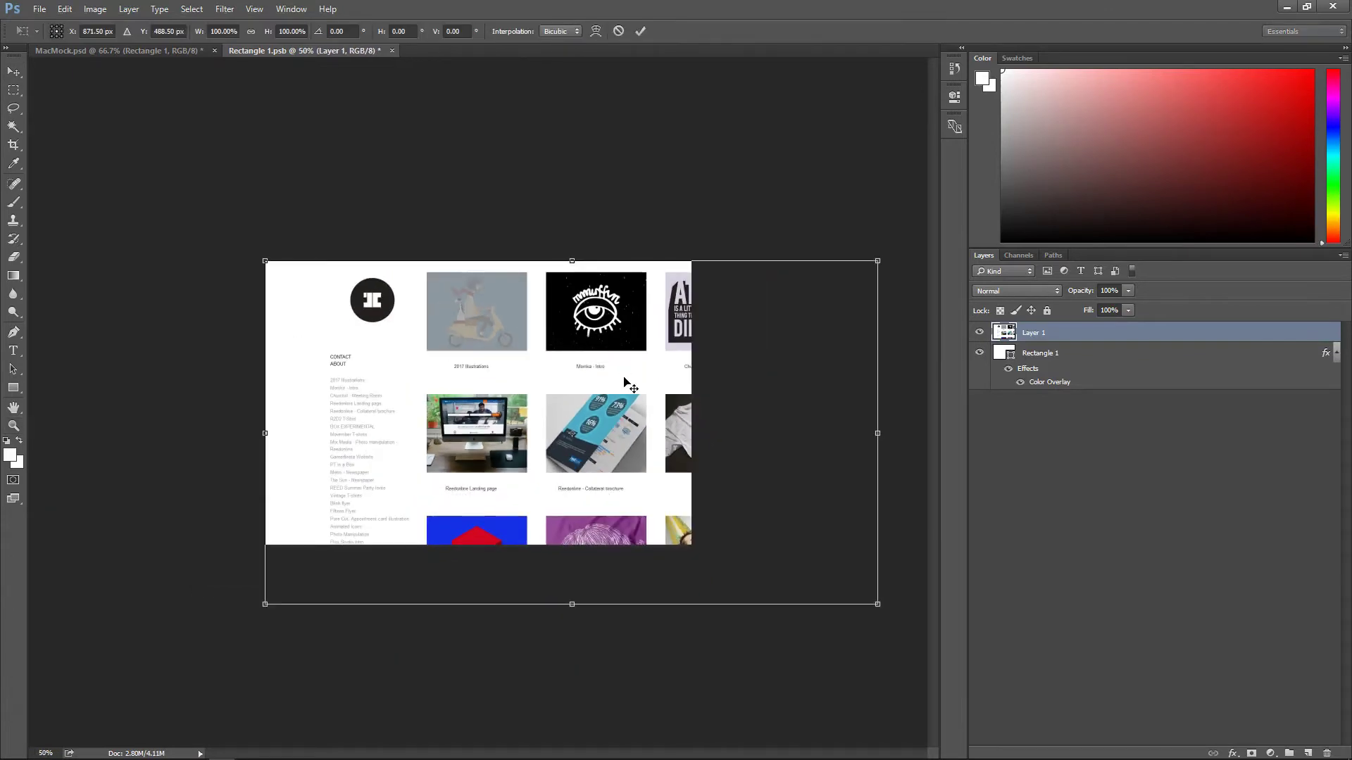
drag(266, 263, 362, 328)
drag(667, 423, 571, 389)
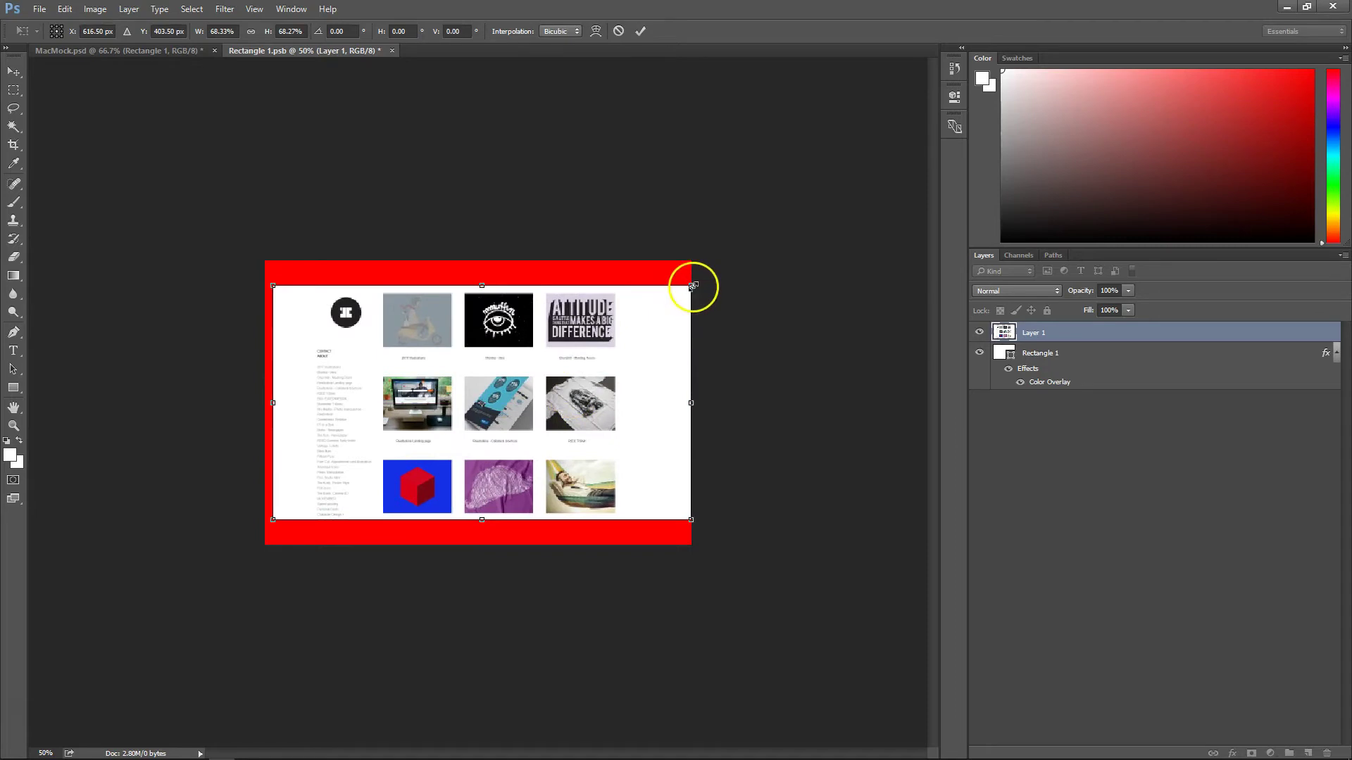
drag(692, 286, 743, 256)
key(shift+Right)
key(shift+Right)
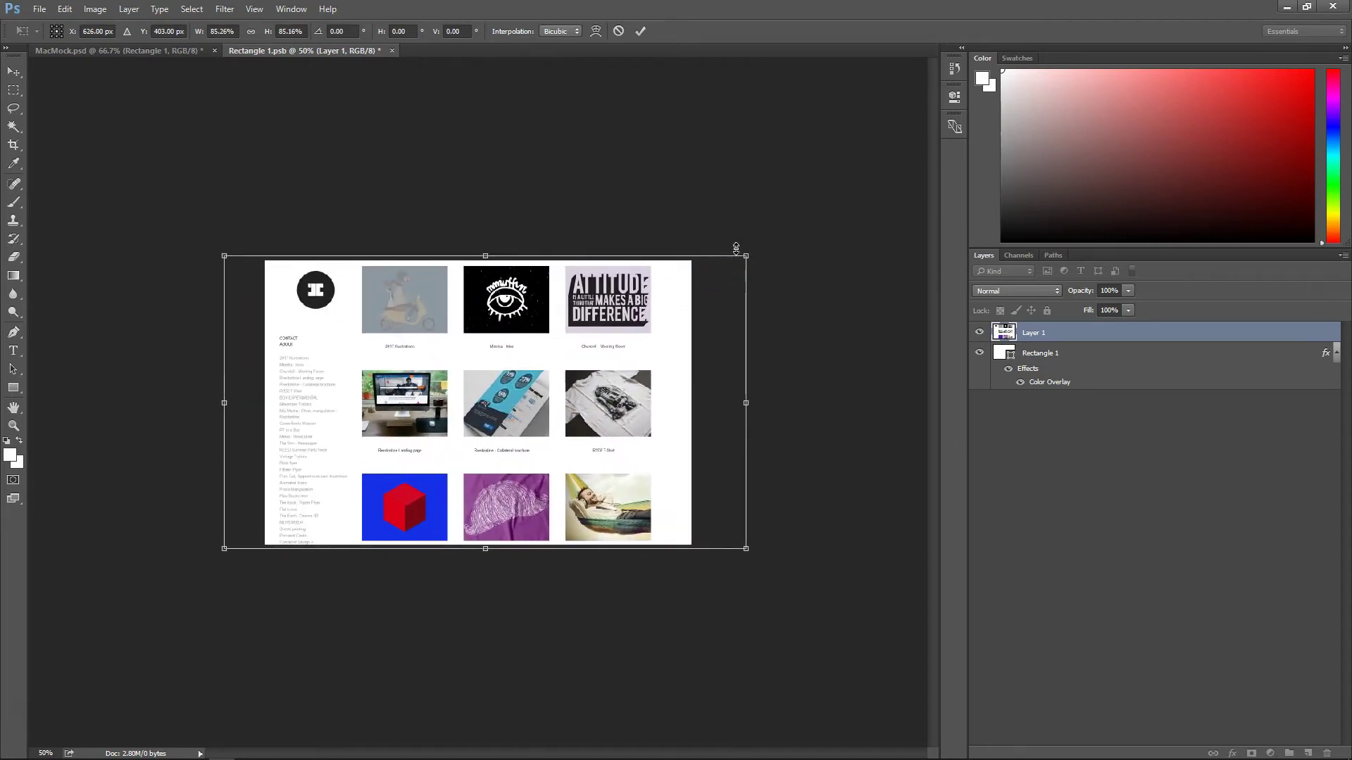
key(Right)
key(Right)
key(Right)
key(Right)
key(Right)
key(Right)
key(Right)
key(Right)
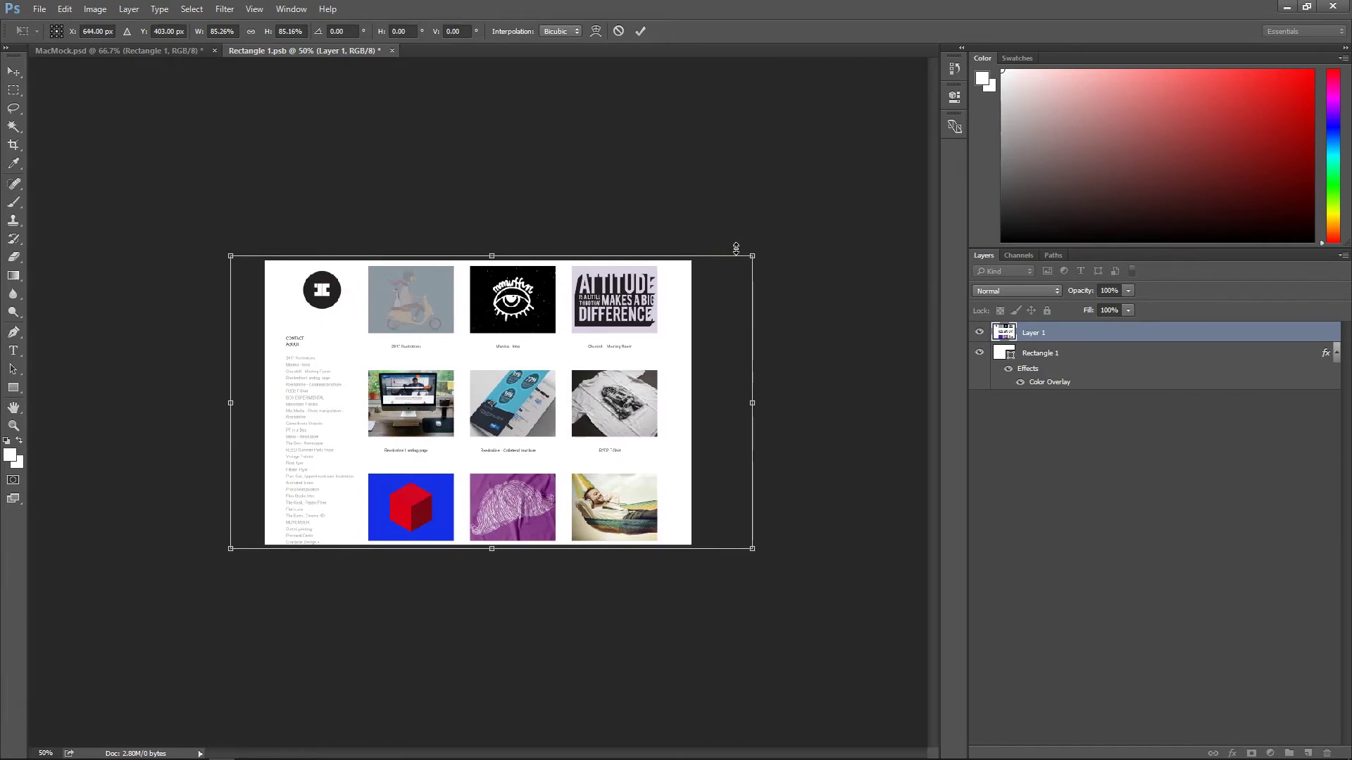
key(Return)
Step: Save Rectangle 1.psb and return to the MacMock.psd mockup
key(z)
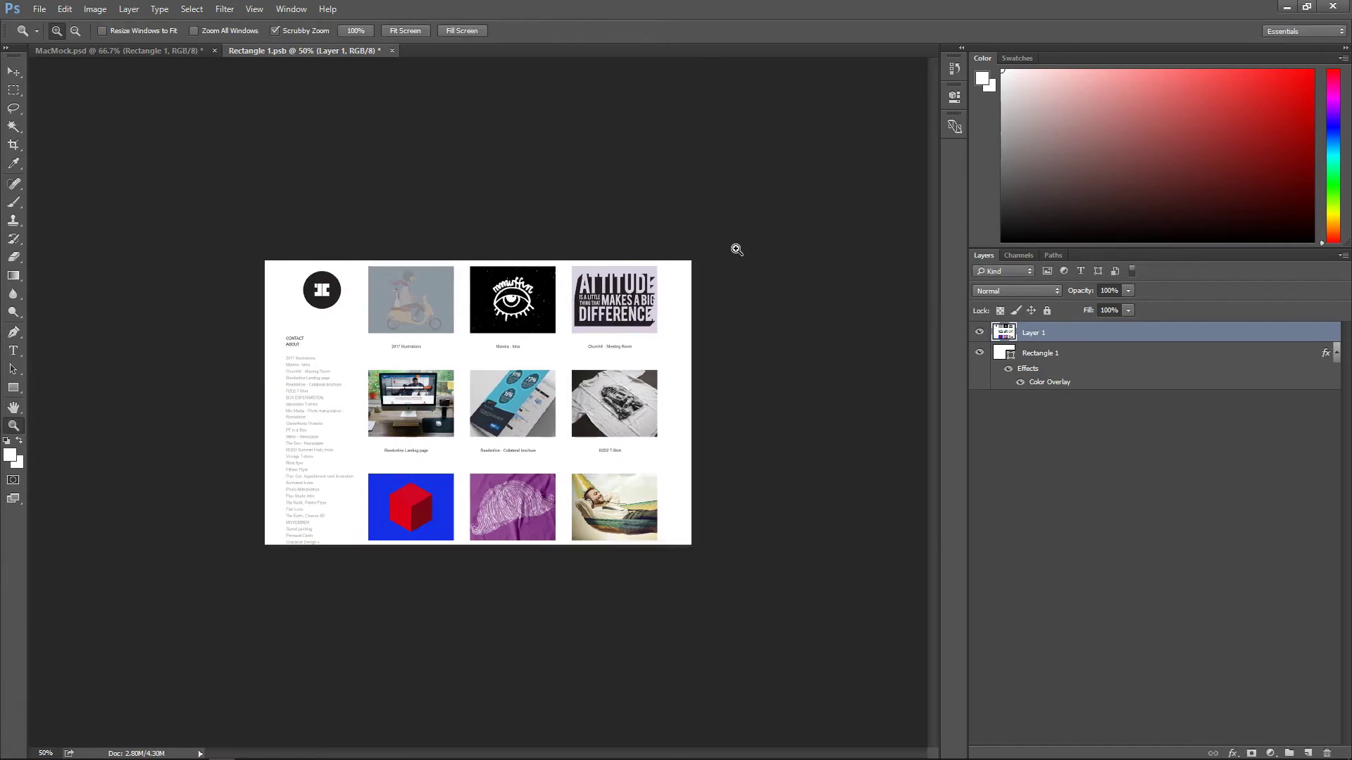
click(721, 271)
key(ctrl+s)
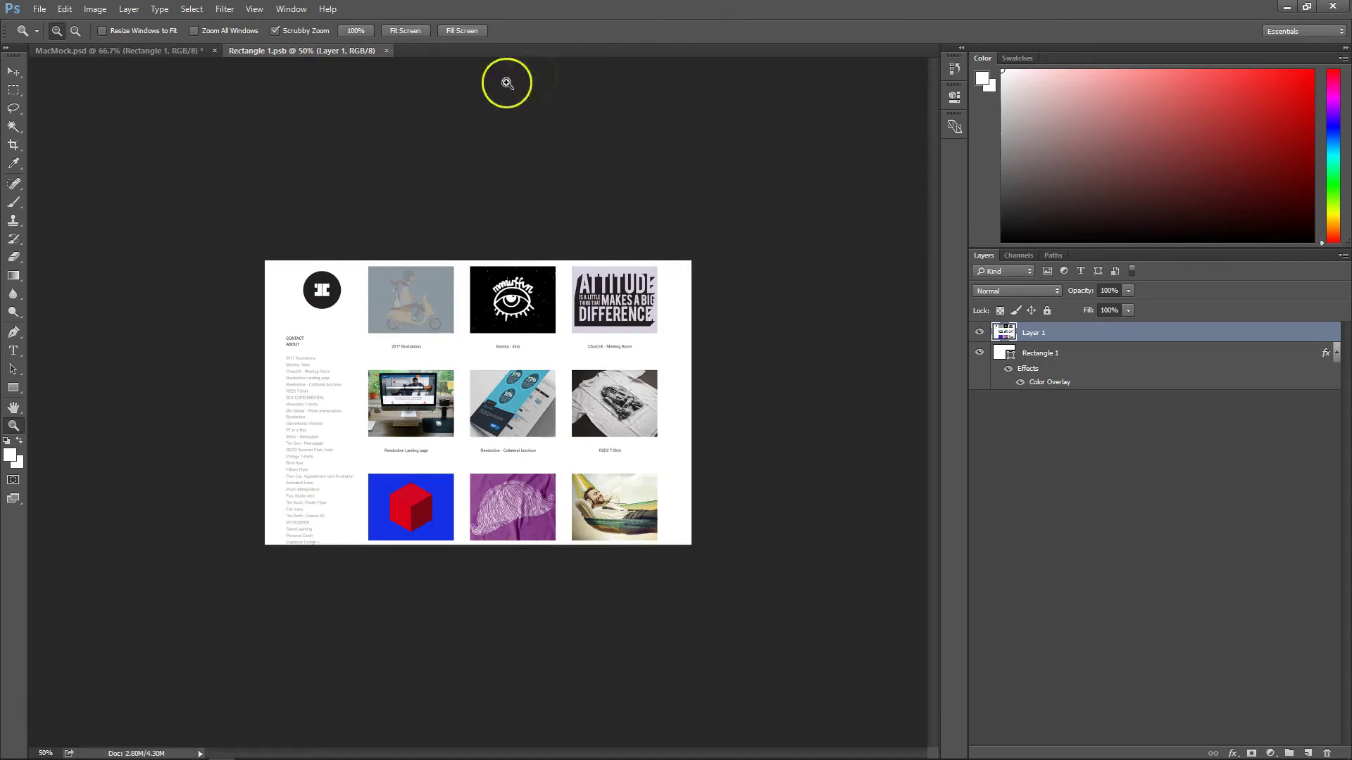
click(189, 53)
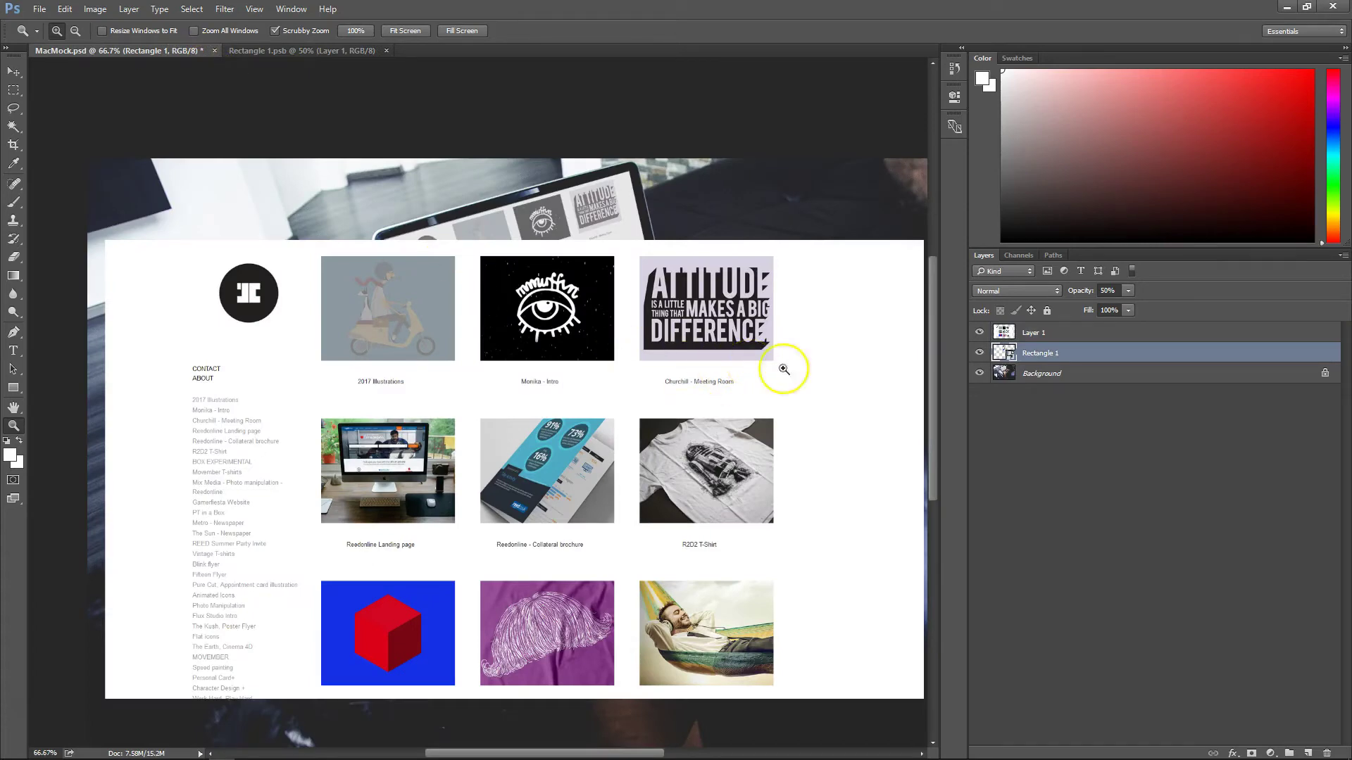
Step: Hide the flat screenshot layer and zoom in on the laptop screen
drag(1071, 362, 985, 330)
click(981, 331)
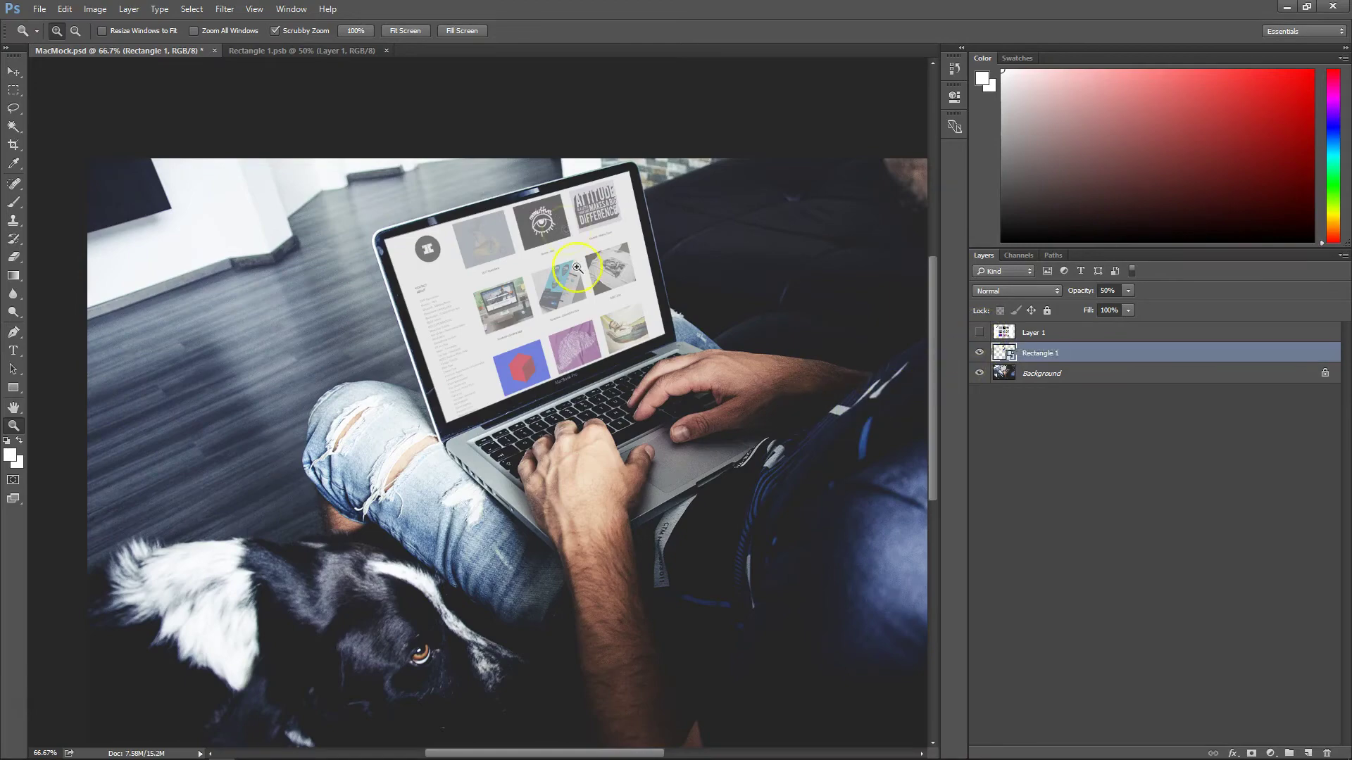
click(566, 223)
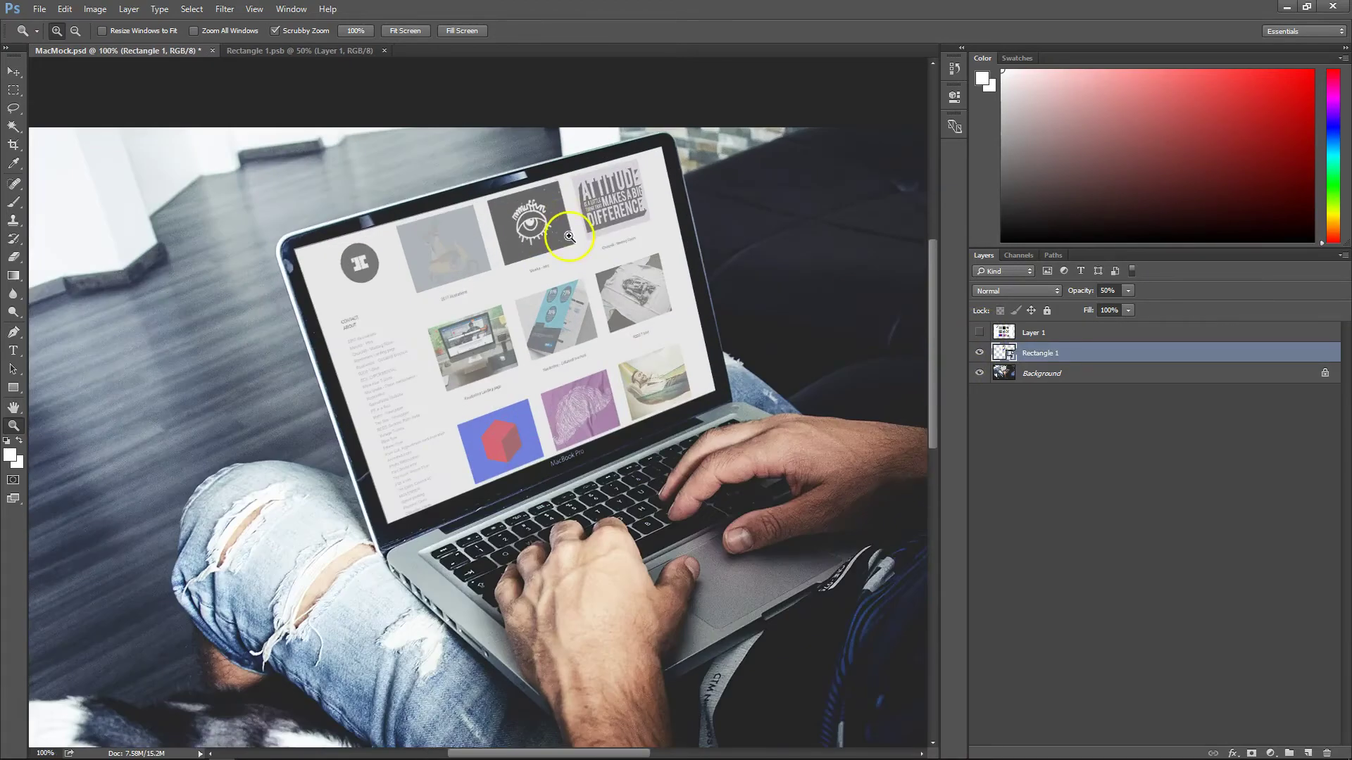
click(572, 240)
Step: Make the screen layer fully opaque at 100% opacity
drag(1199, 355, 1200, 372)
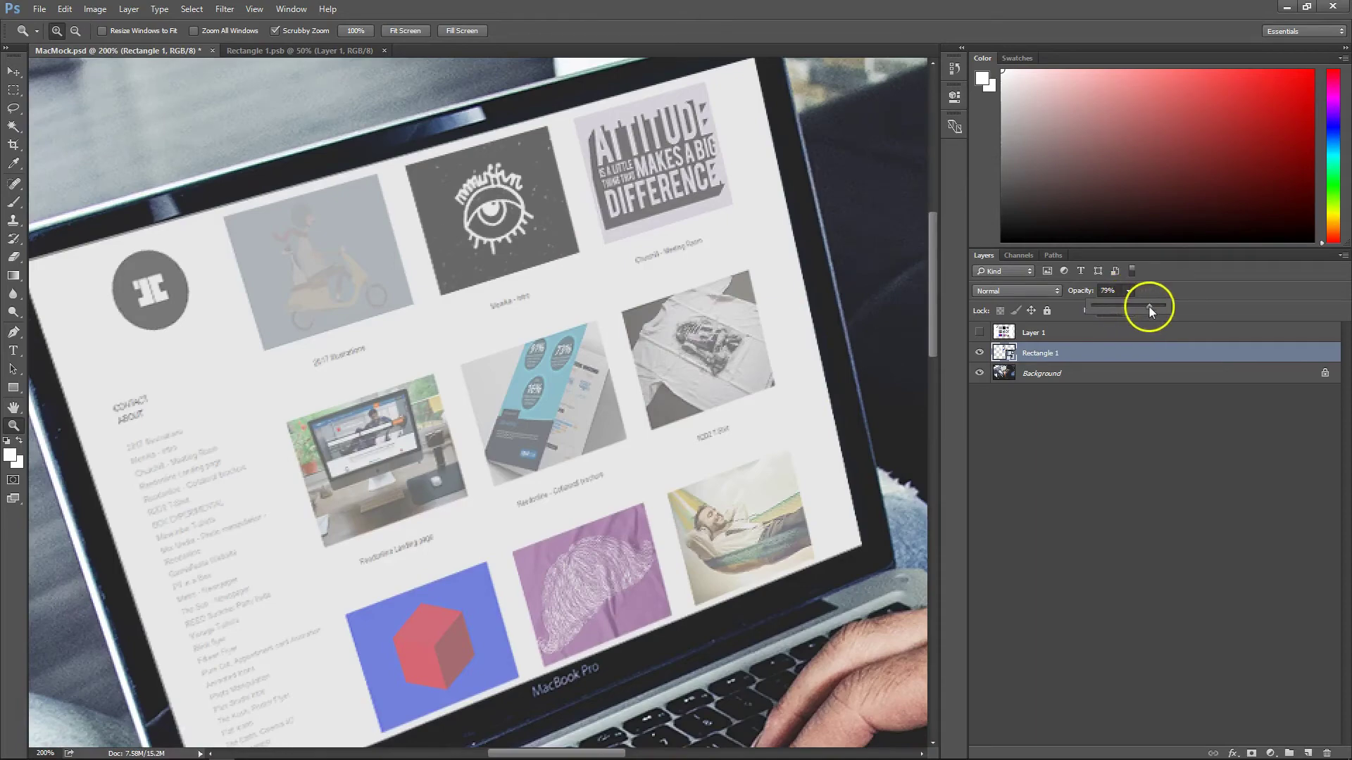
drag(1149, 307, 1176, 309)
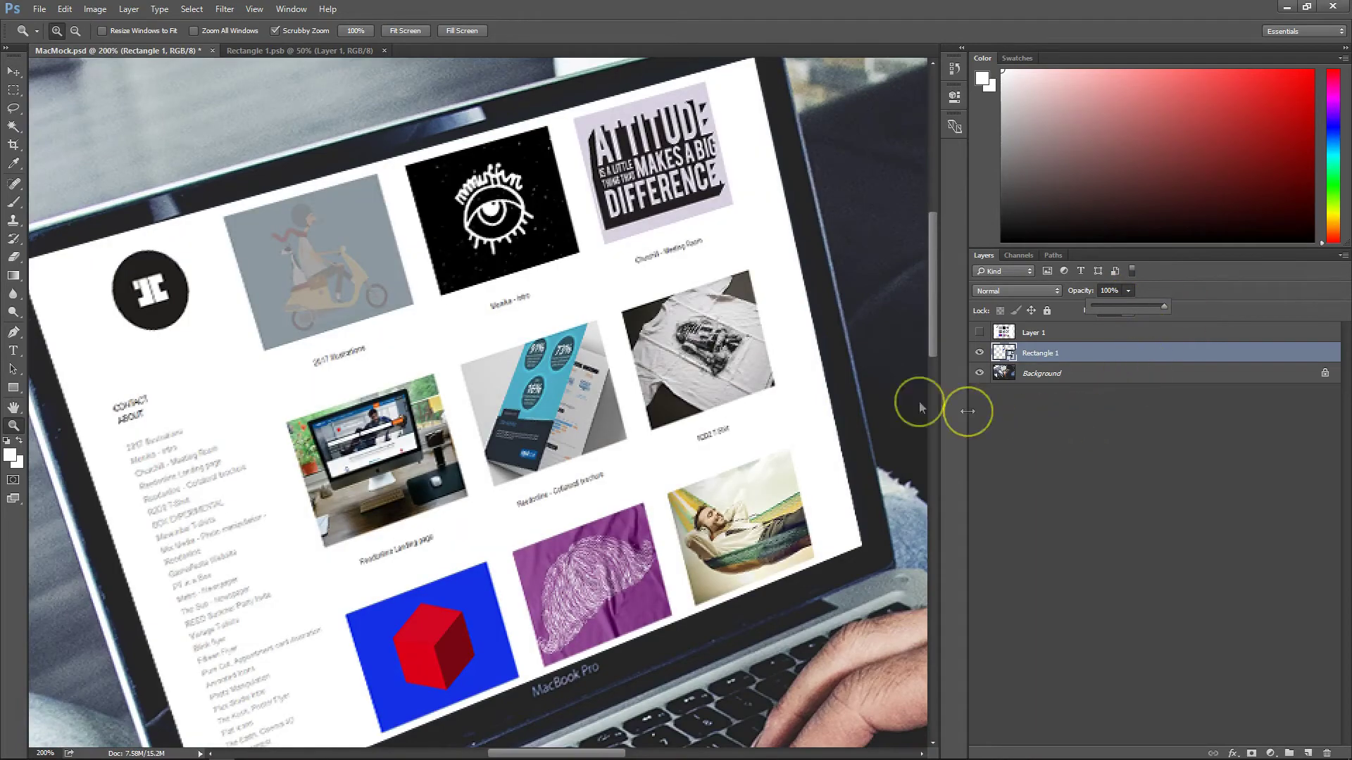
click(808, 381)
Step: Zoom and pan across the laptop screen, then open Rectangle 1's Layer Style dialog
alt+click(779, 373)
alt+click(779, 373)
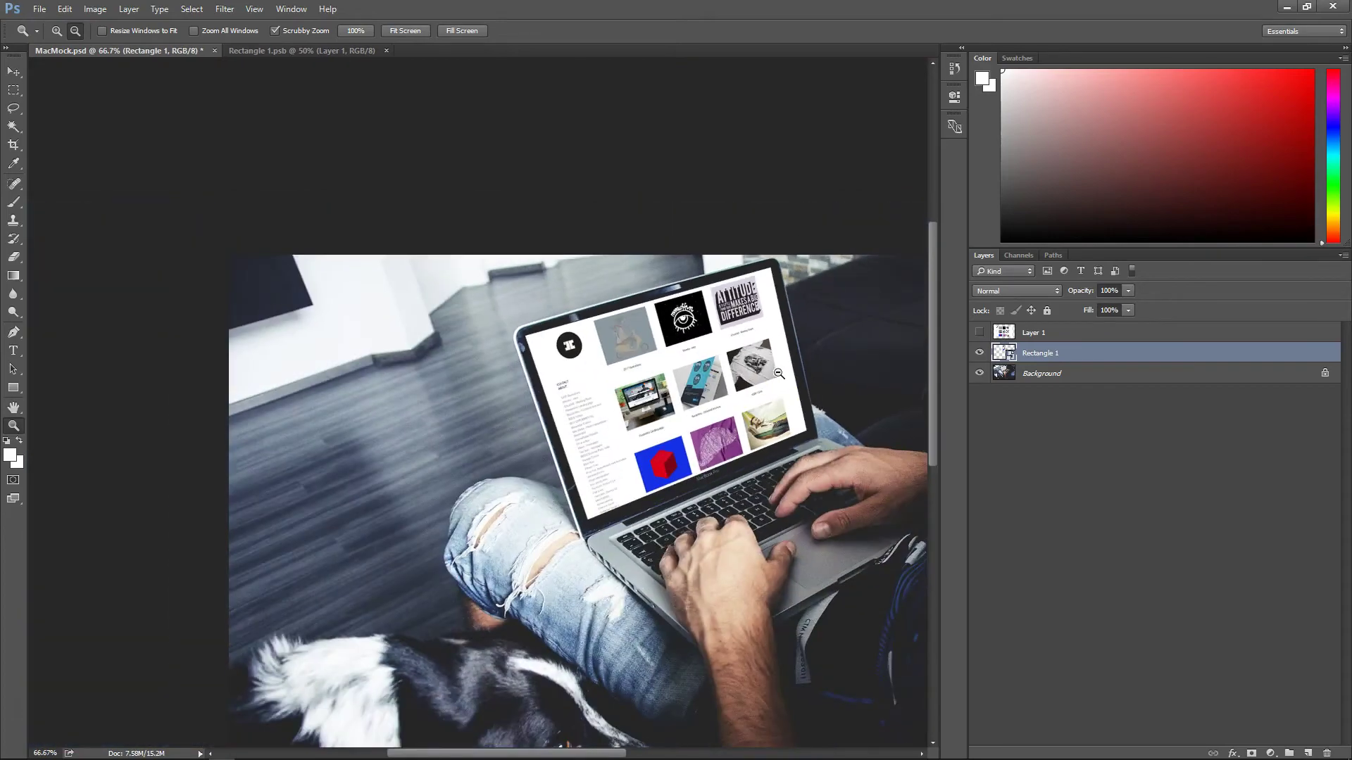
drag(833, 377, 681, 269)
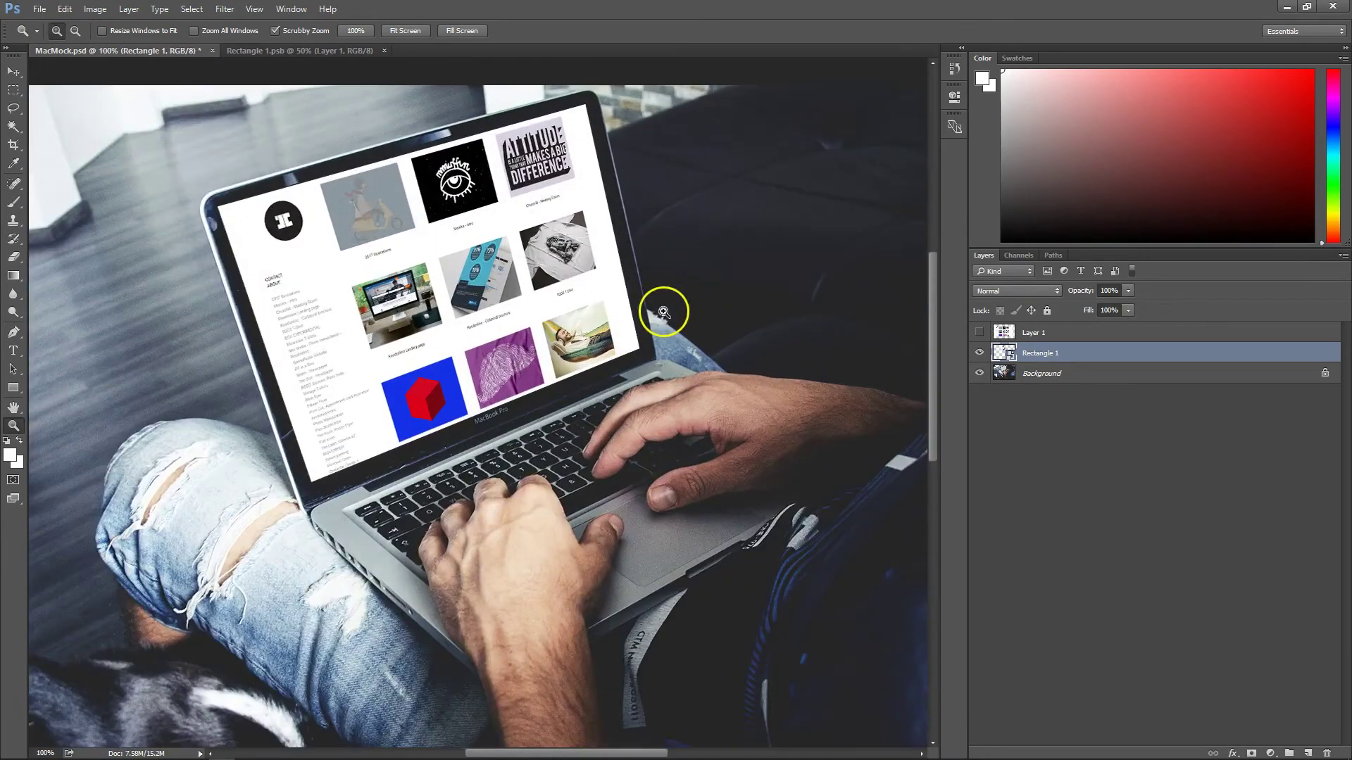
click(664, 310)
click(664, 310)
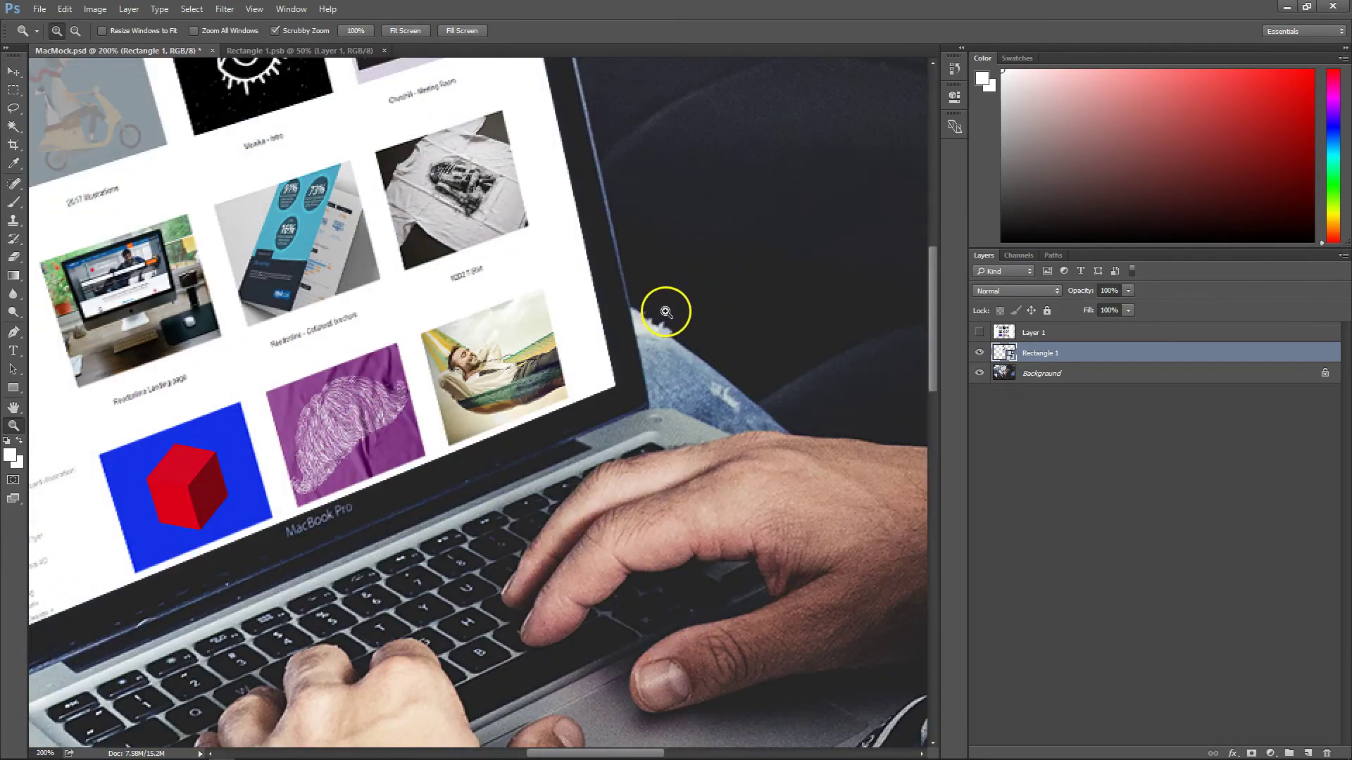
drag(664, 311, 772, 344)
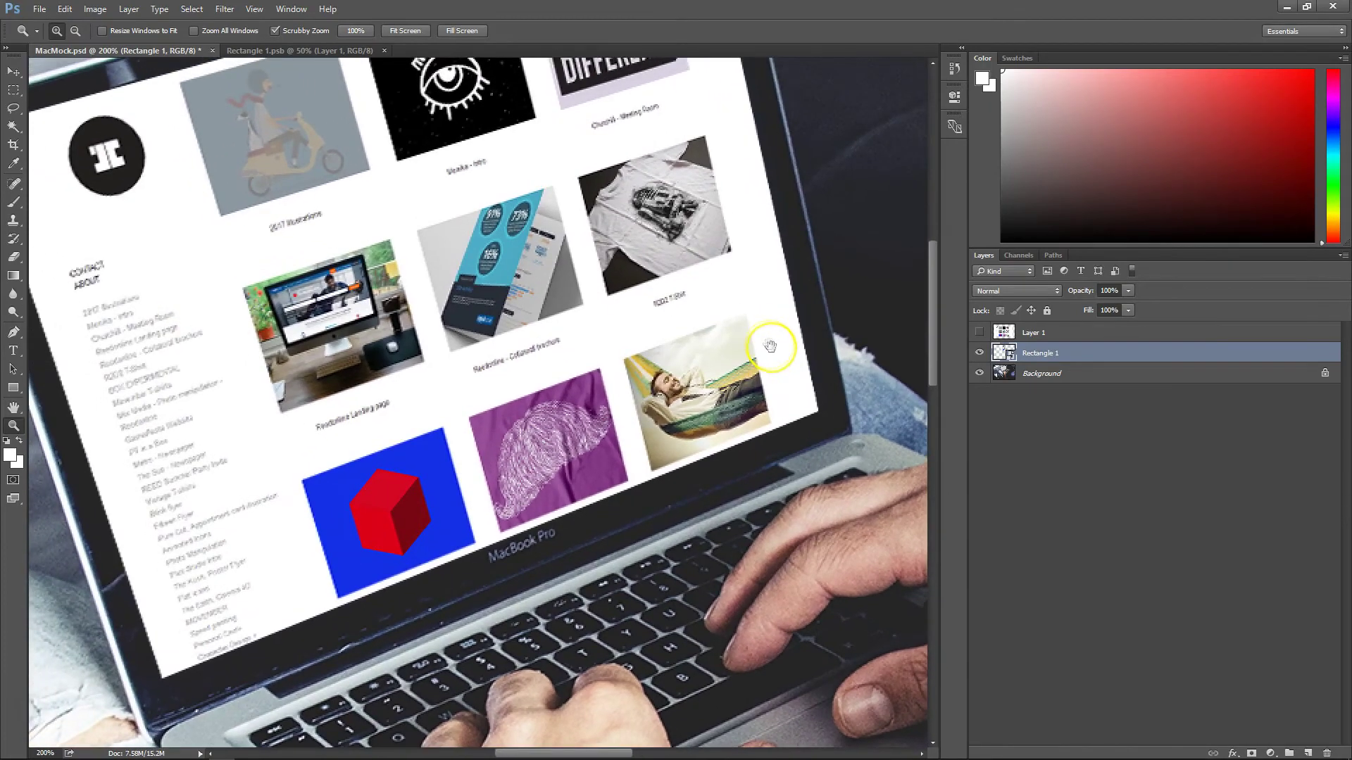
key(h)
double_click(1073, 355)
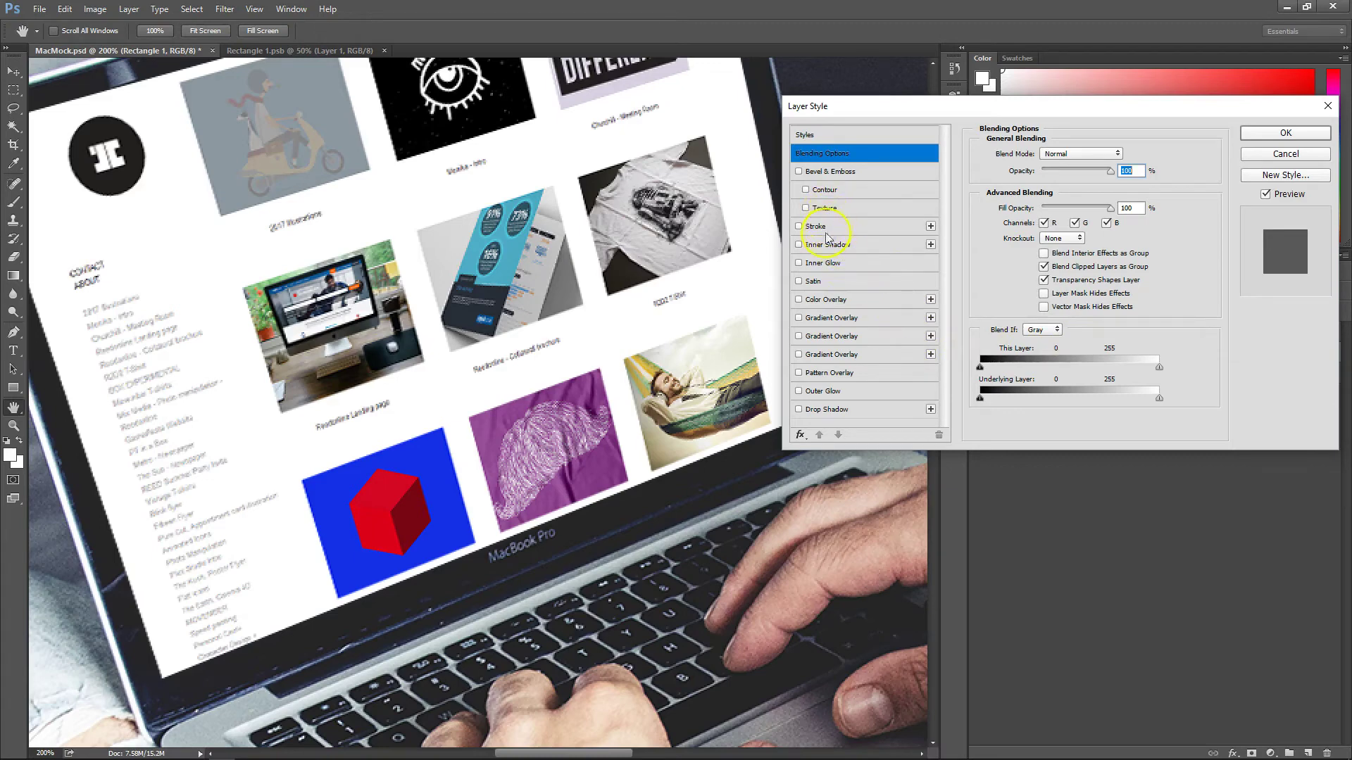
Step: Enable Inner Shadow on Rectangle 1 with opacity raised above 78%, and turn on Gradient Overlay
click(799, 245)
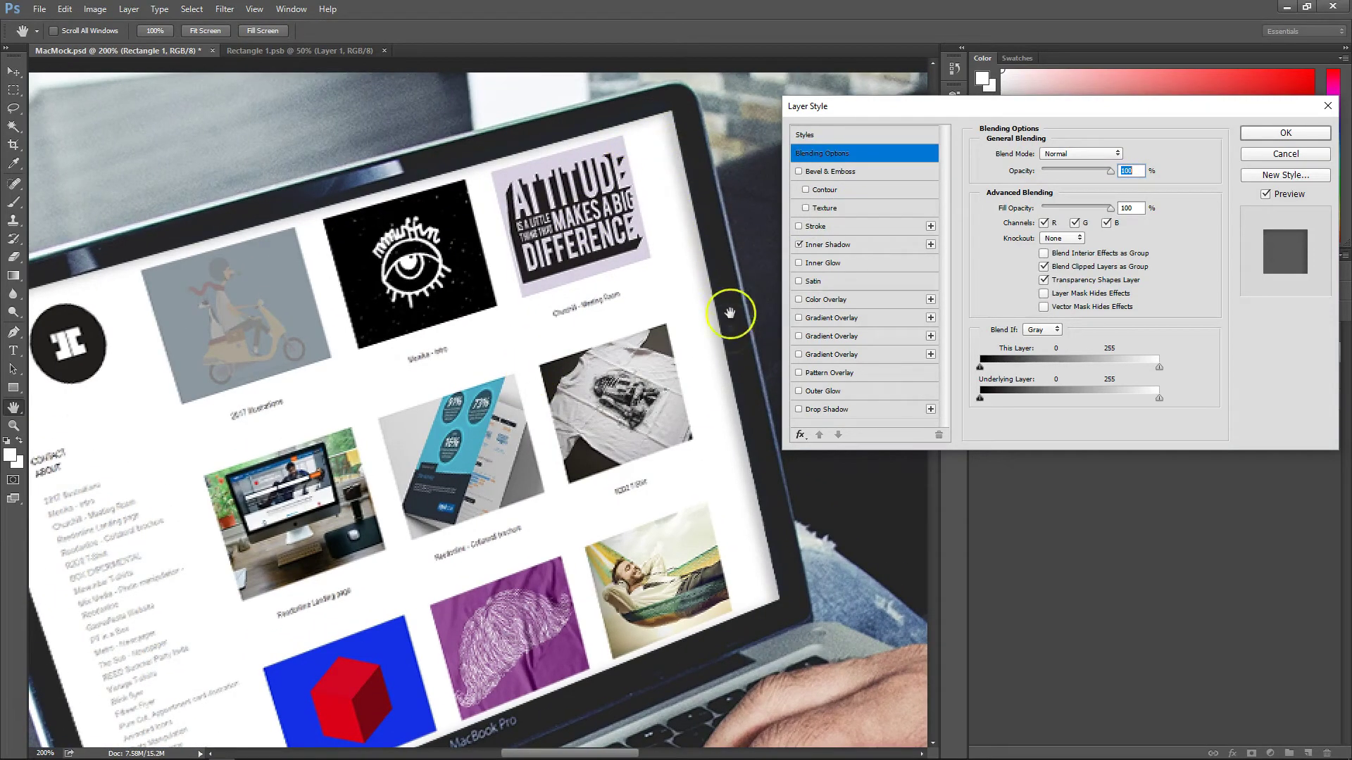
click(799, 246)
click(867, 248)
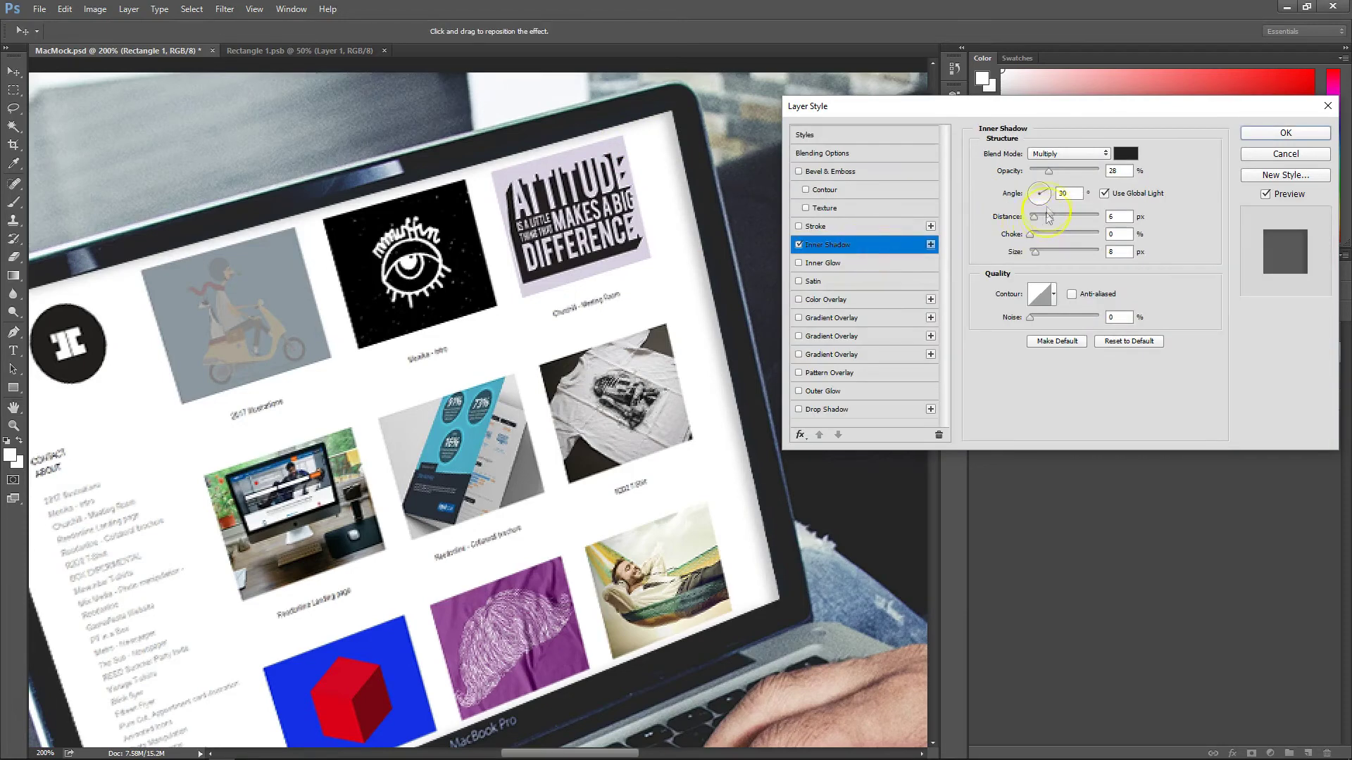
mouse_move(1051, 170)
mouse_down()
mouse_move(1083, 167)
mouse_move(1072, 167)
mouse_up()
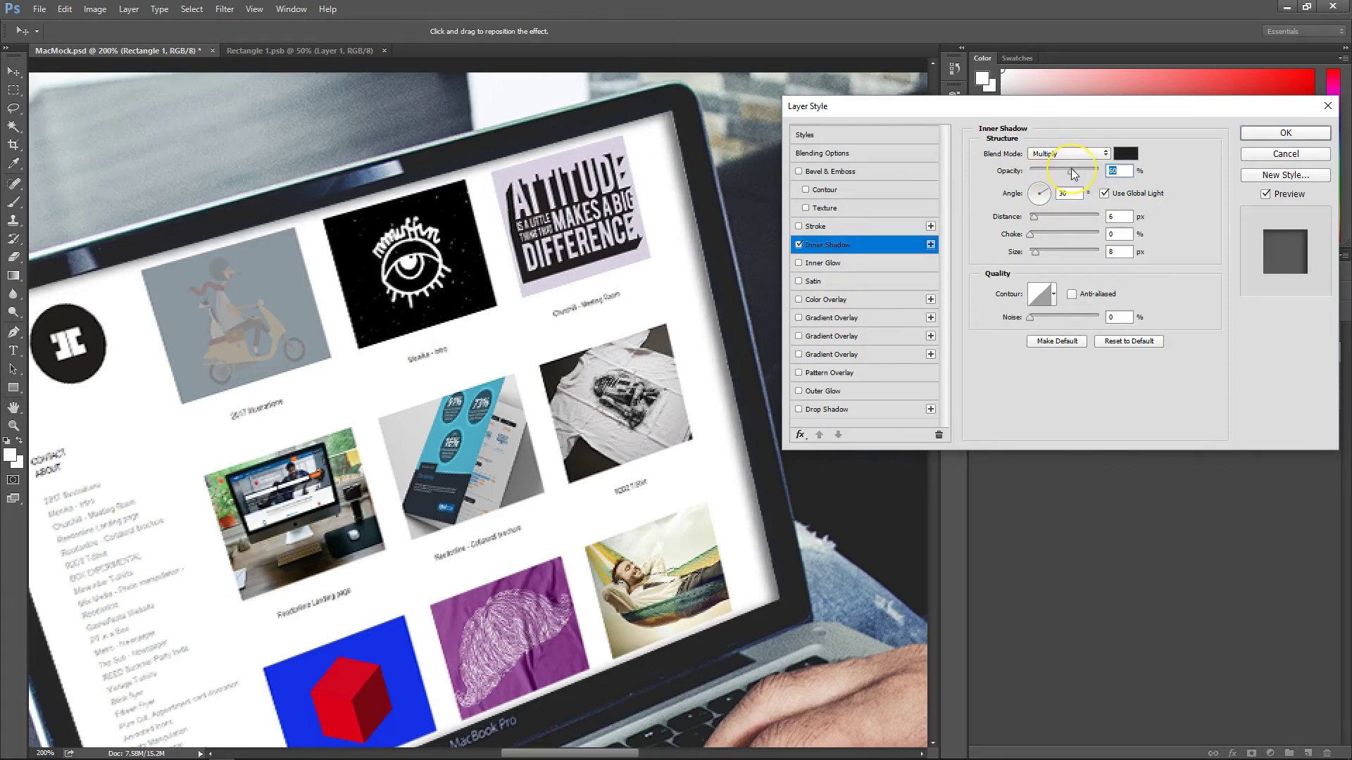
click(1306, 135)
click(799, 355)
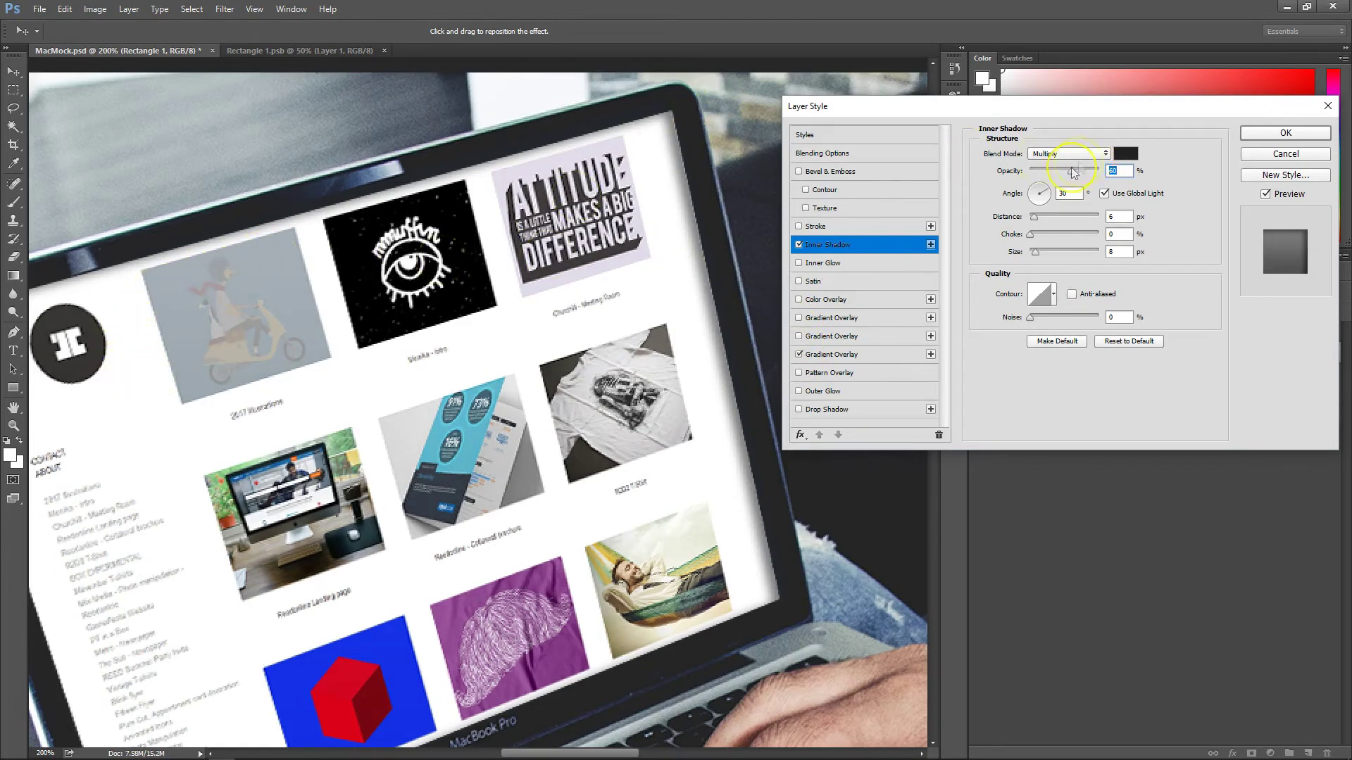
drag(1071, 172, 1092, 172)
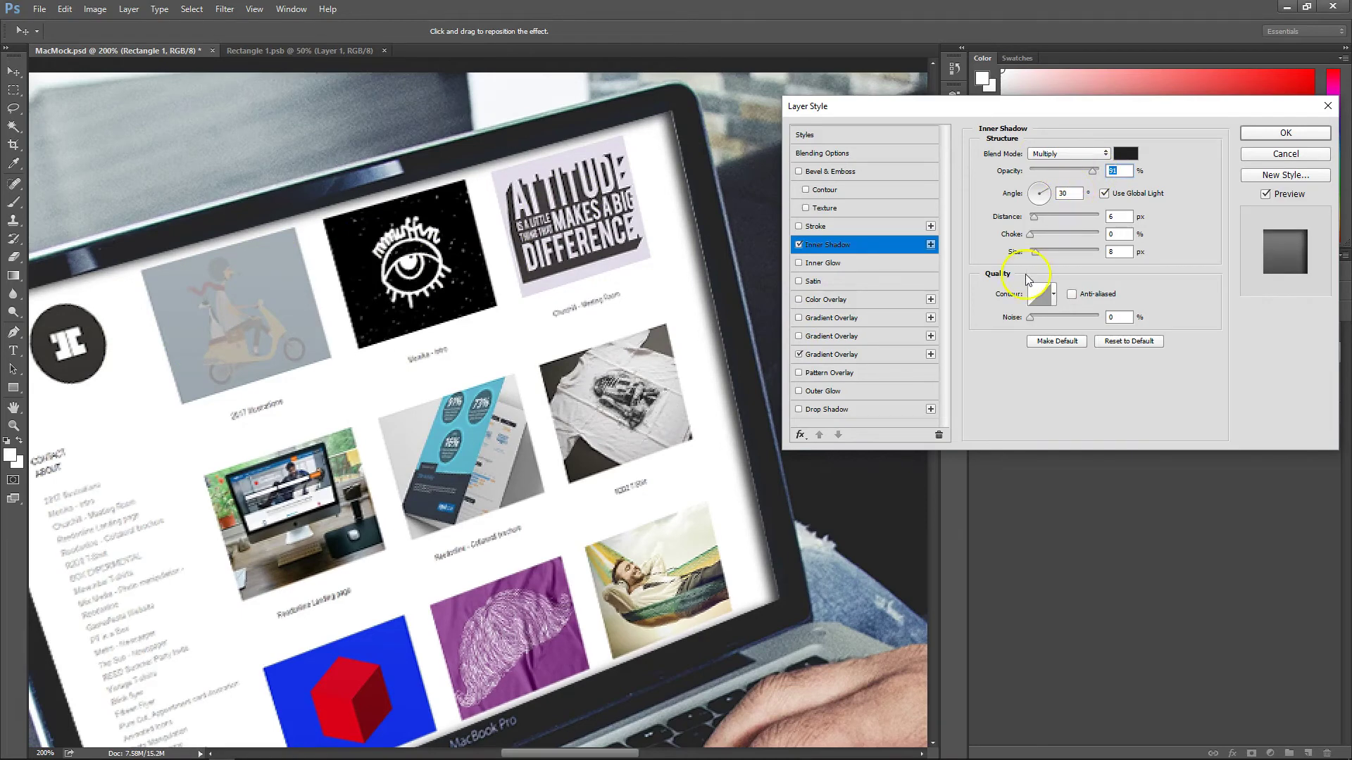
Step: Change the gradient overlay's left stop to dark grey #211e1e, keeping the white end
click(854, 355)
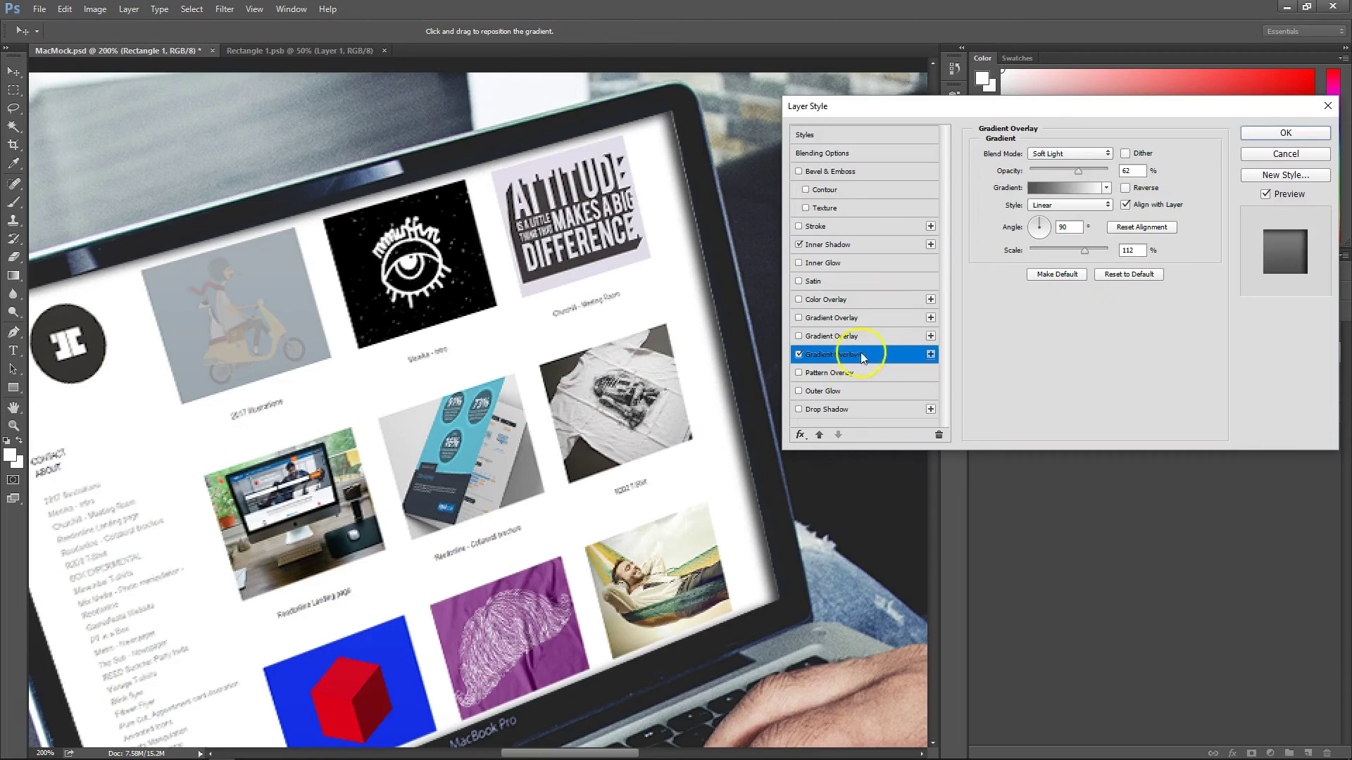
click(1063, 188)
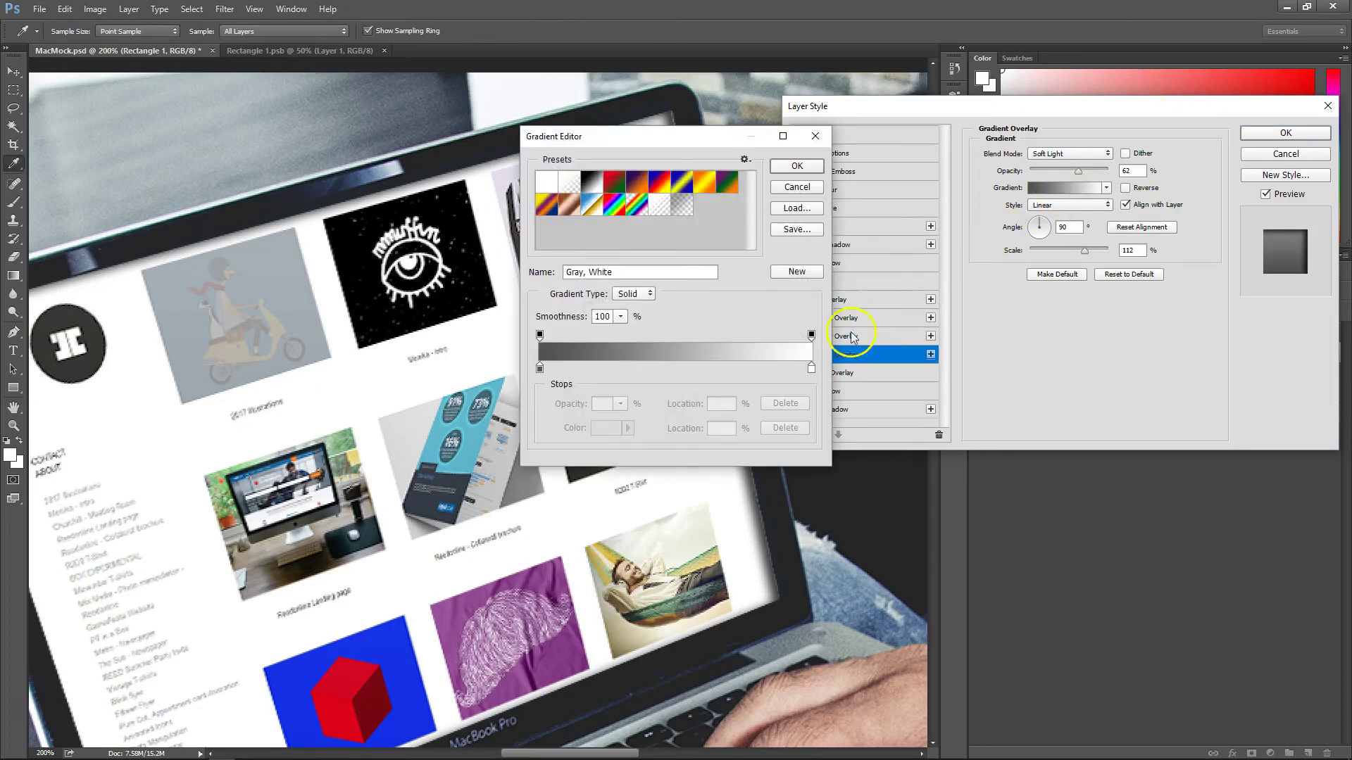
click(811, 369)
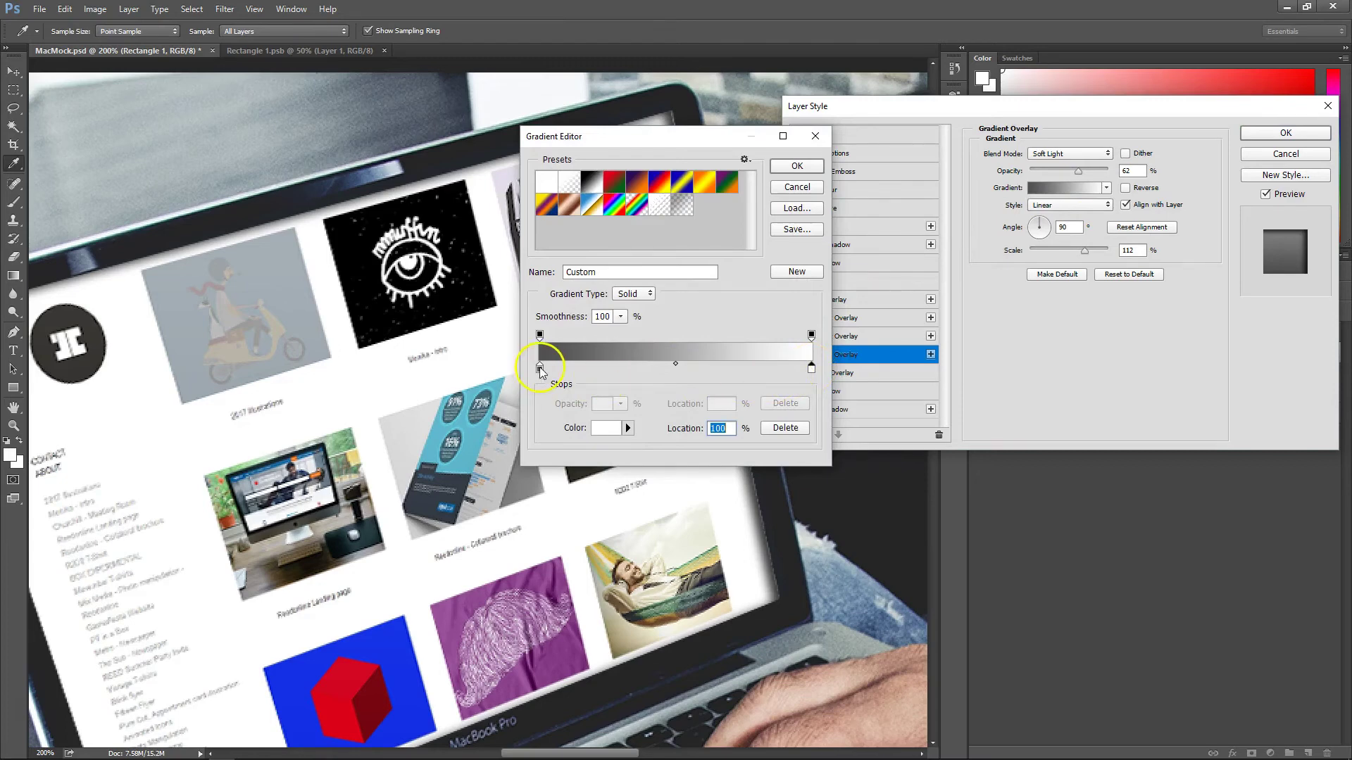
click(540, 369)
click(607, 428)
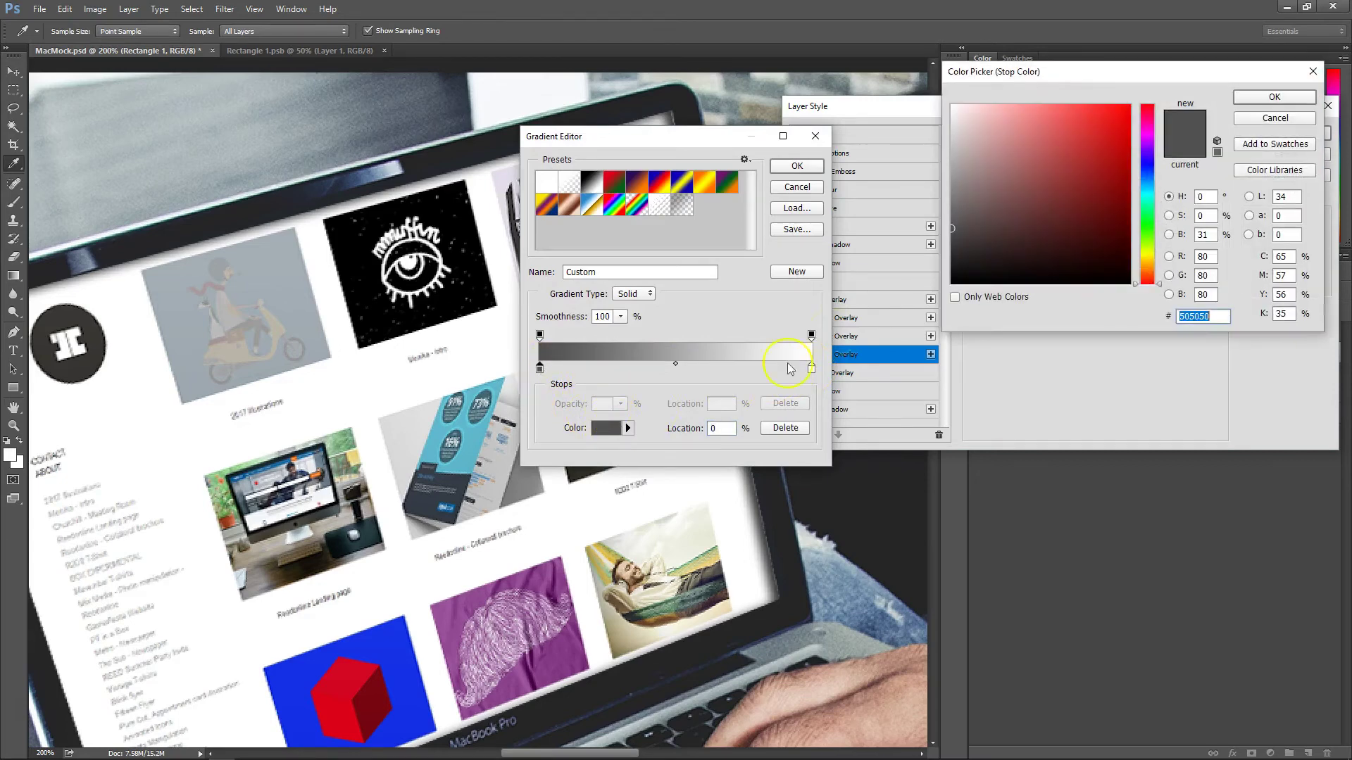
click(952, 252)
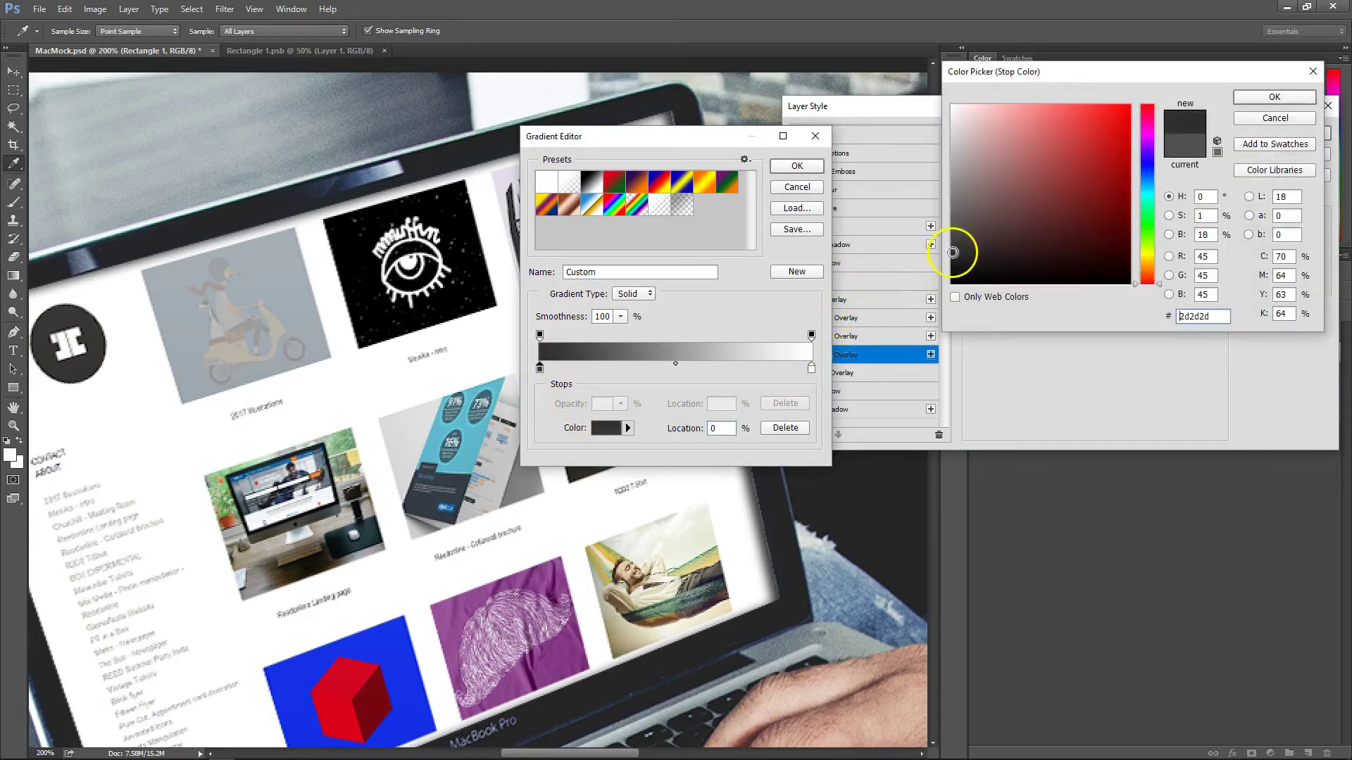
click(962, 263)
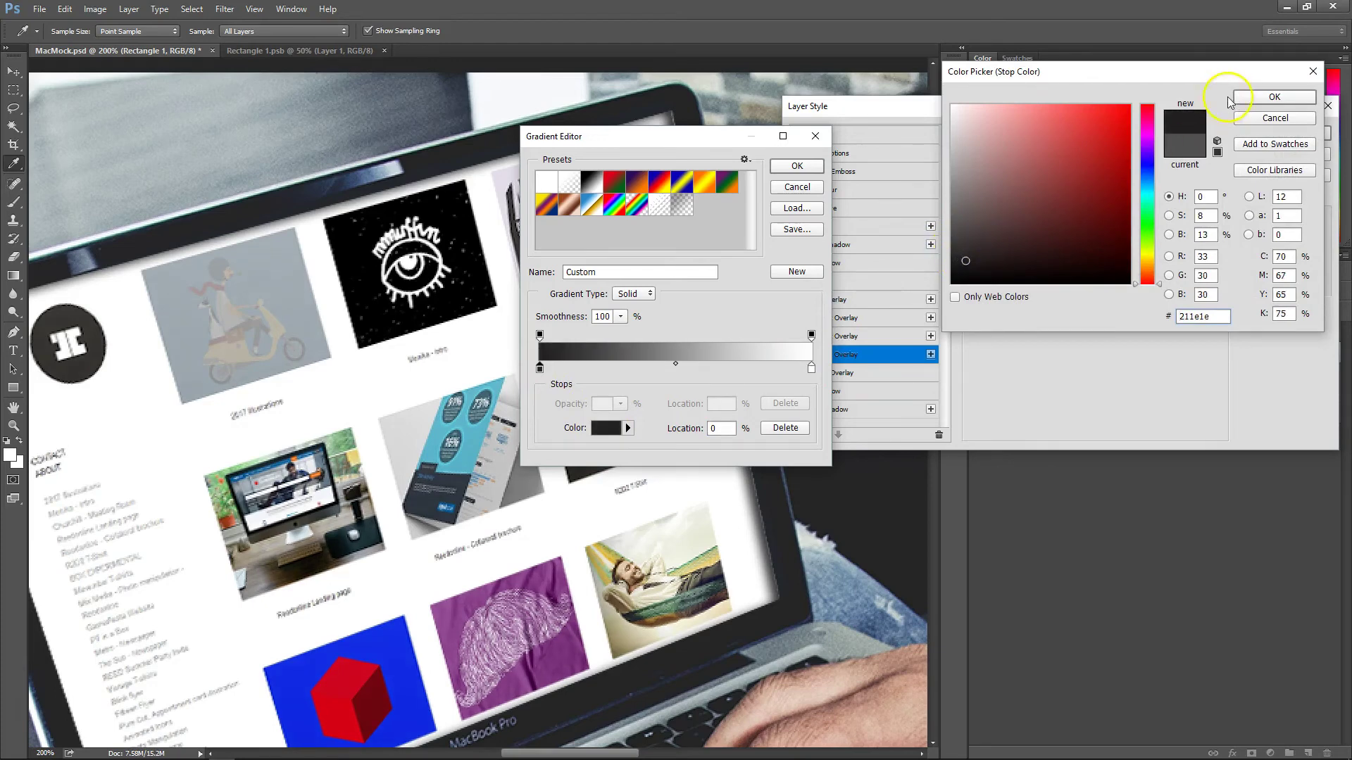
click(1246, 99)
click(796, 166)
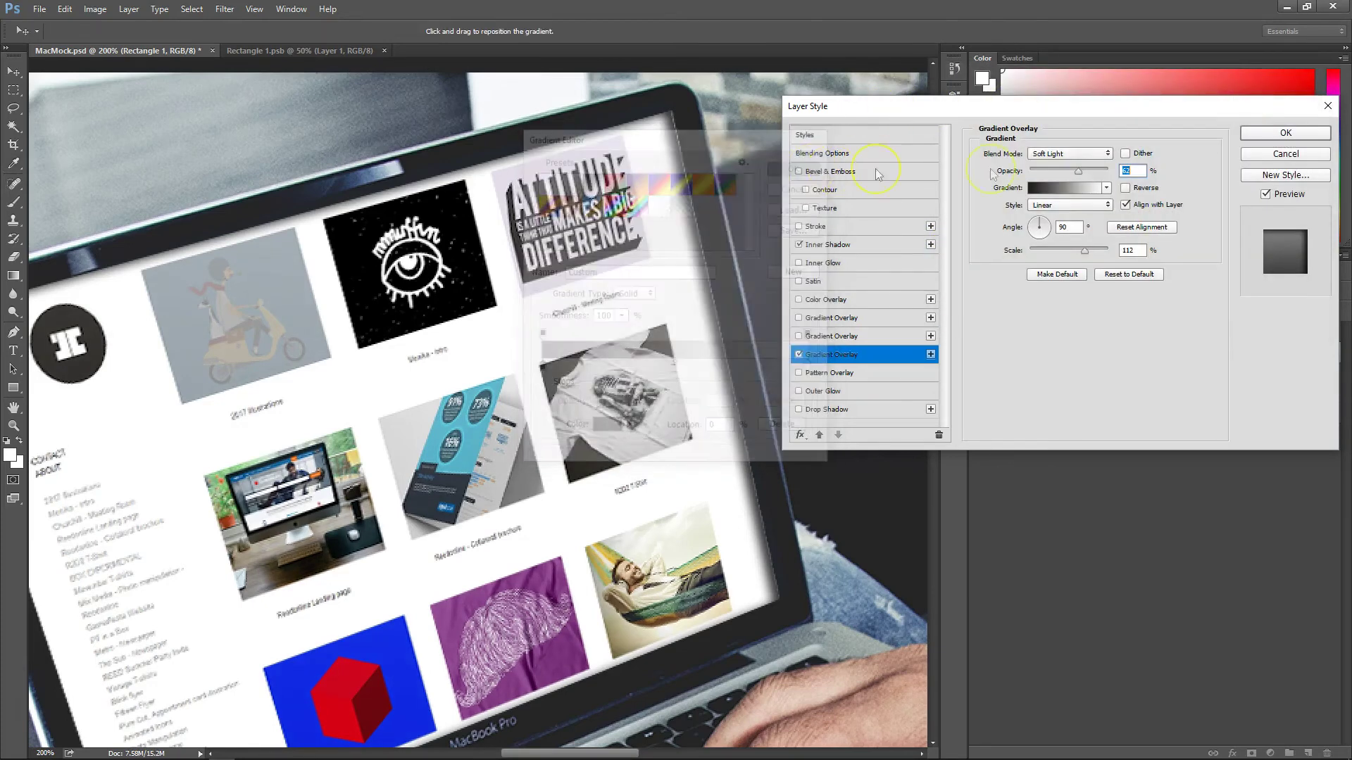
Step: Set the gradient overlay to Lighten blend mode at 27% opacity and apply the effects
click(1081, 155)
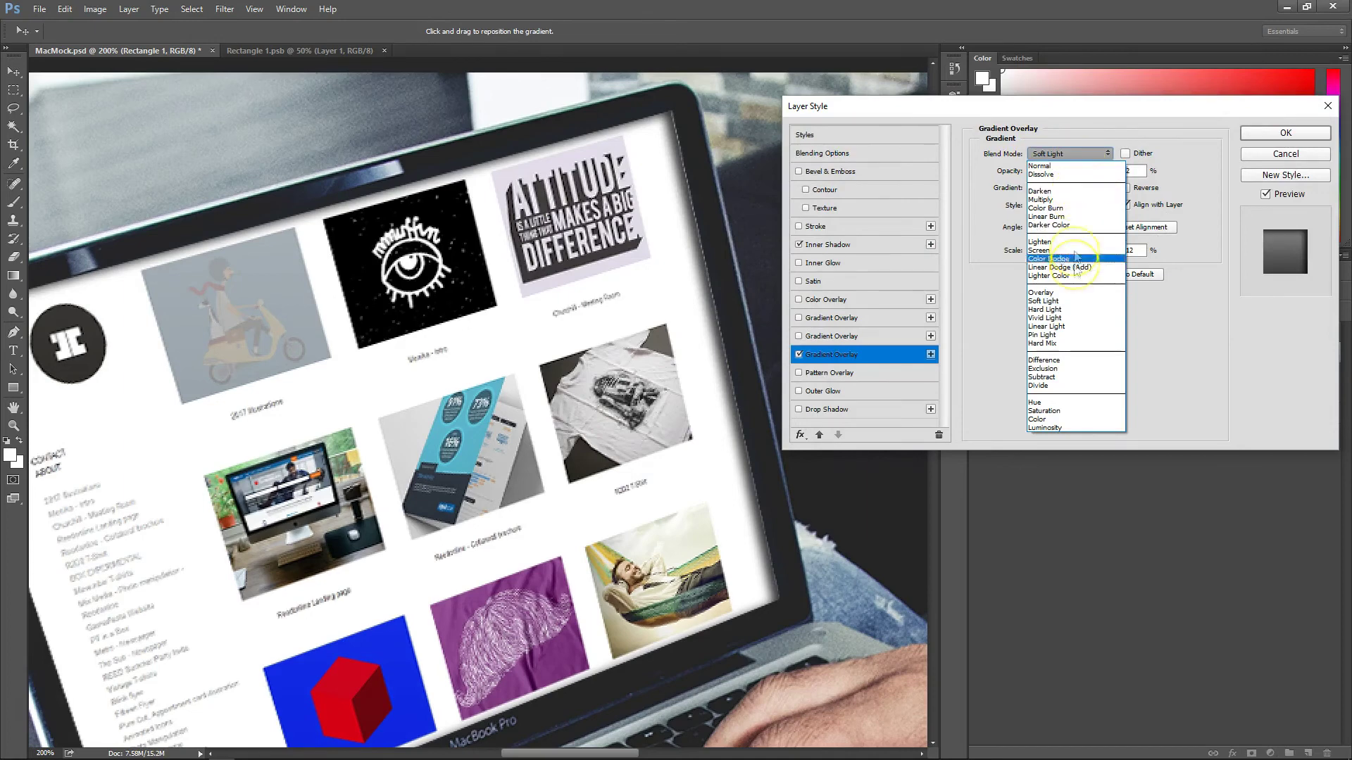
click(1074, 293)
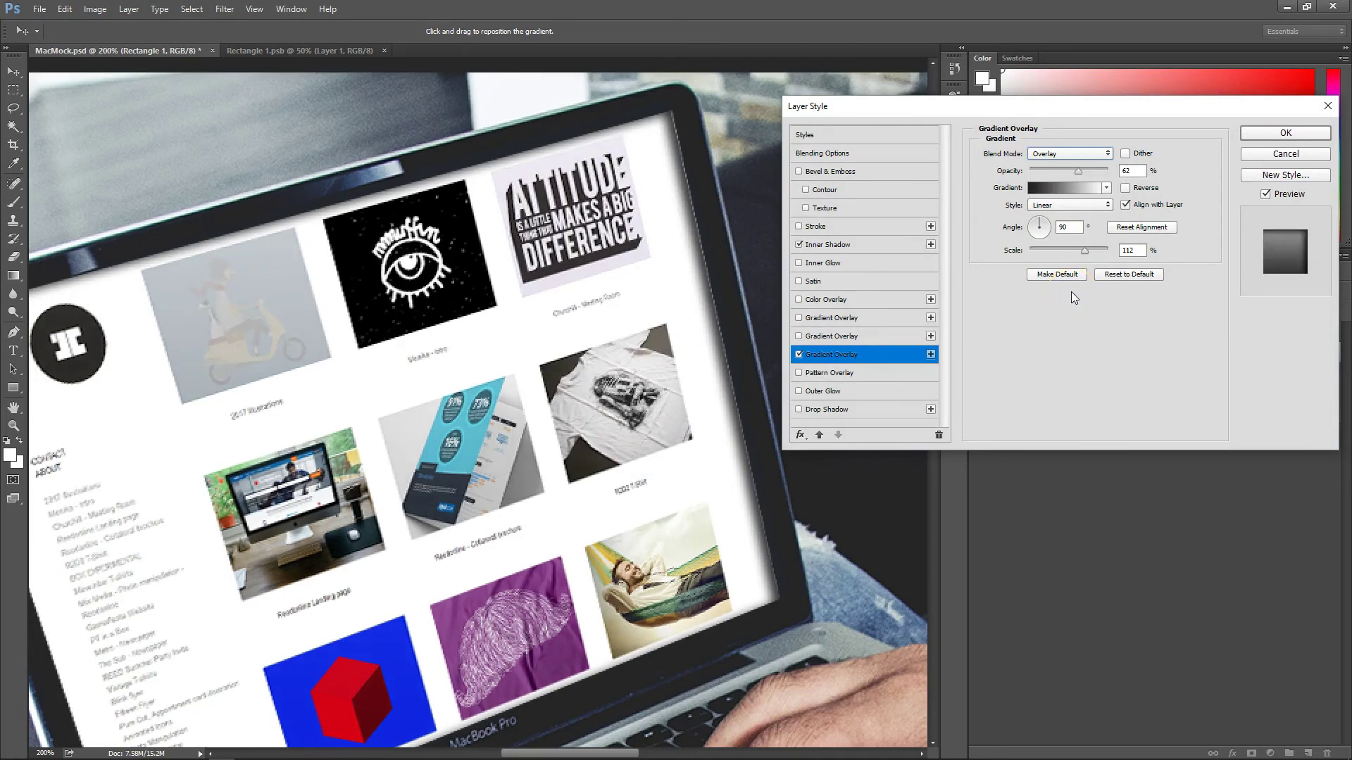
click(1081, 153)
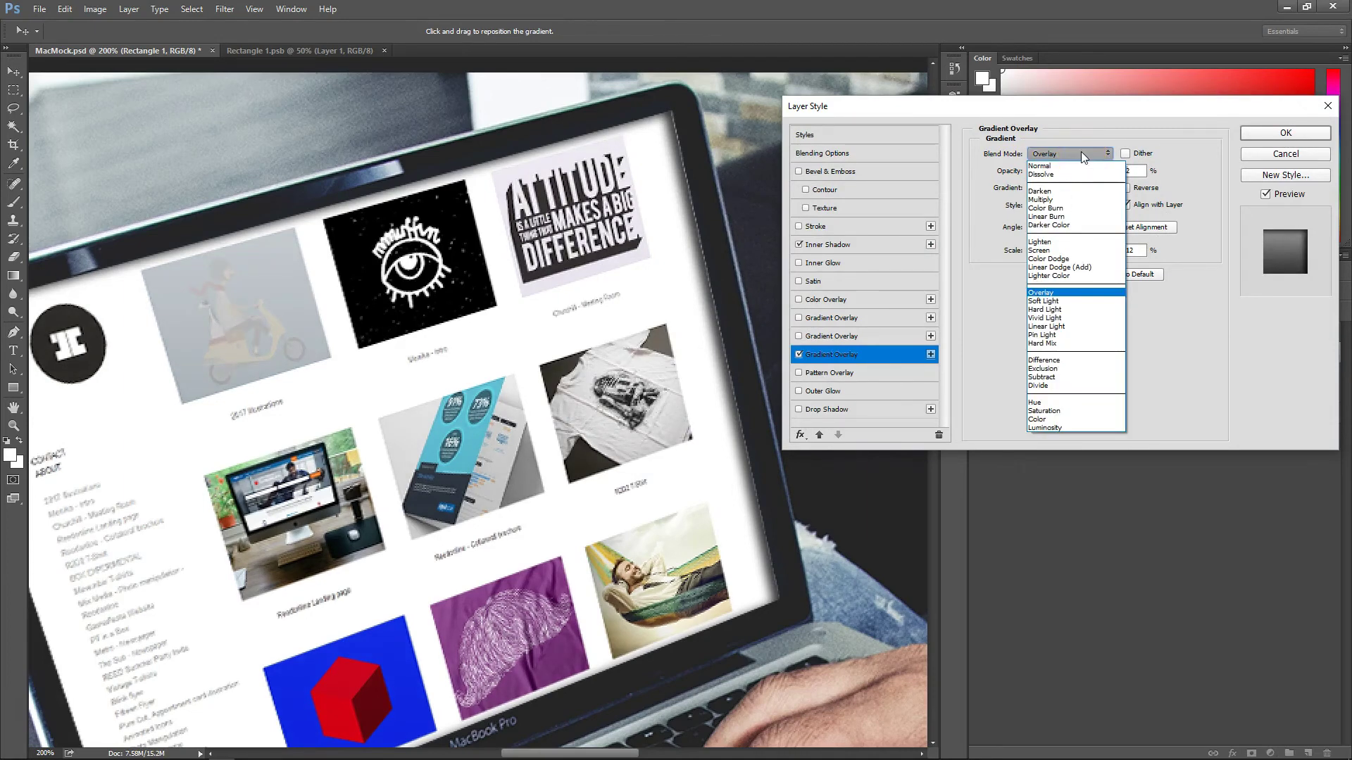
click(1076, 242)
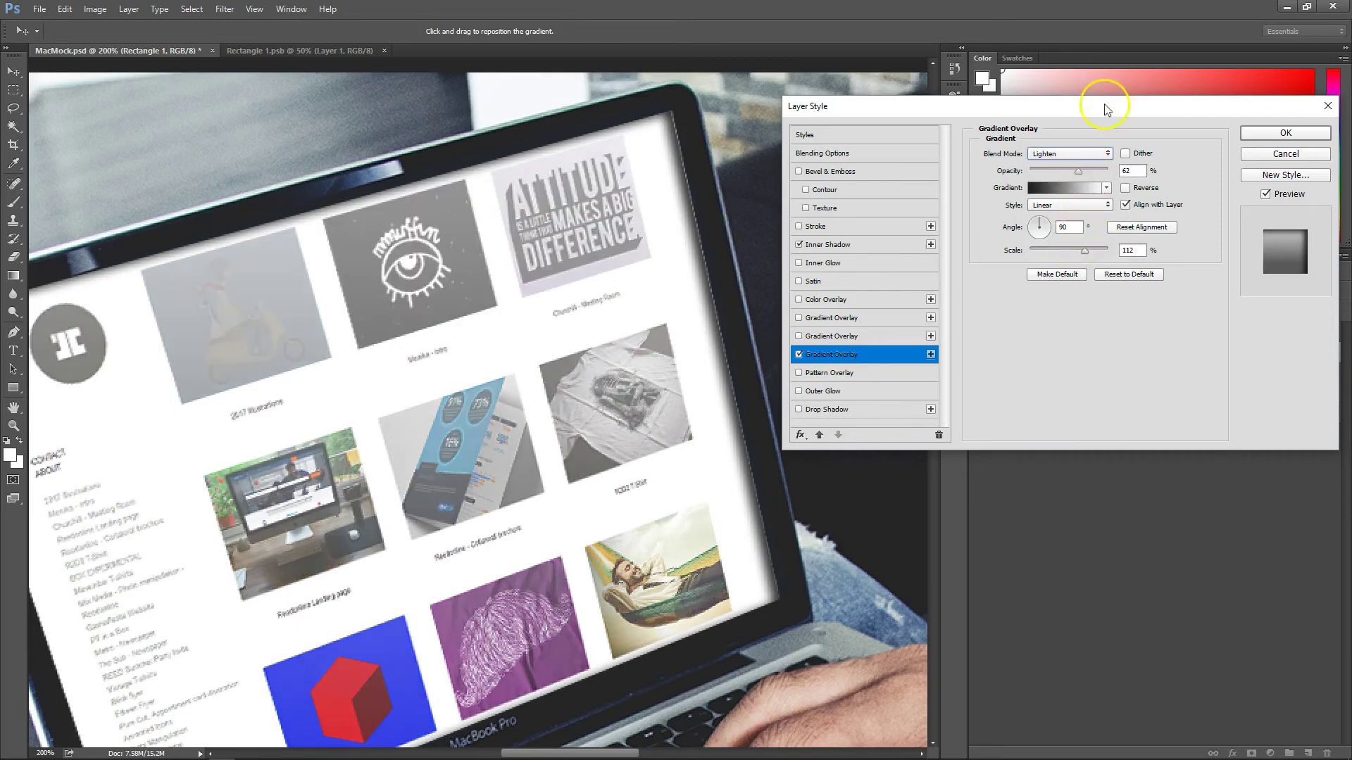
drag(1080, 171, 1053, 175)
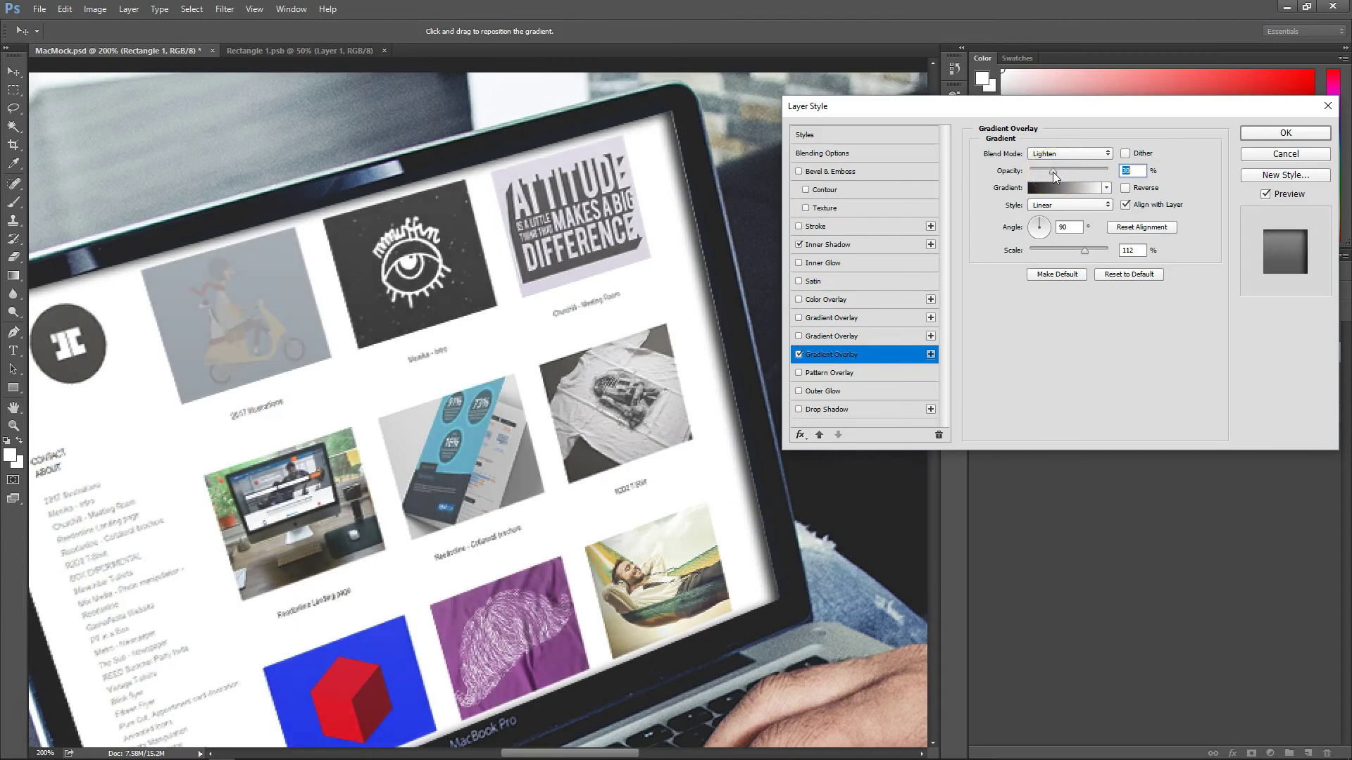
click(1285, 133)
Step: Zoom out to 50% to view the whole finished mockup, then open the File menu
key(z)
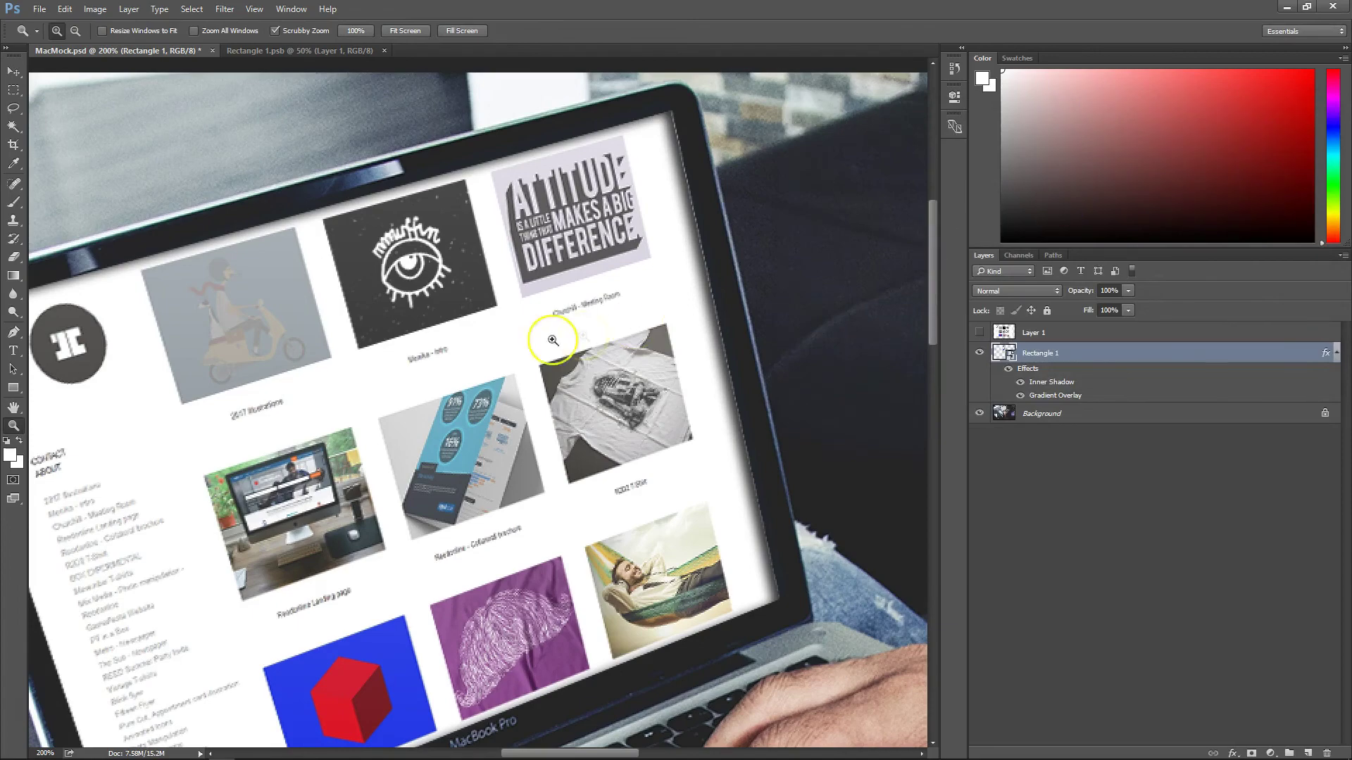
alt+click(479, 299)
alt+click(485, 306)
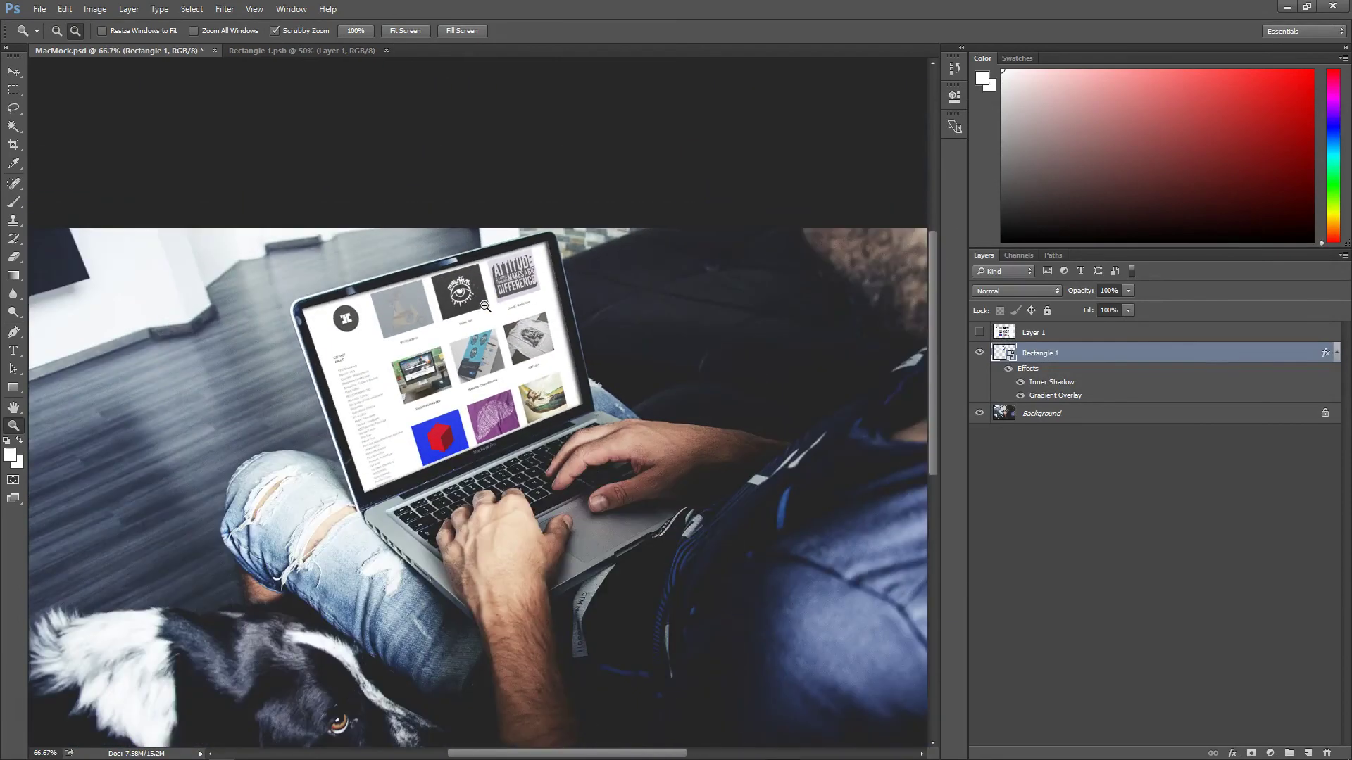
alt+click(485, 306)
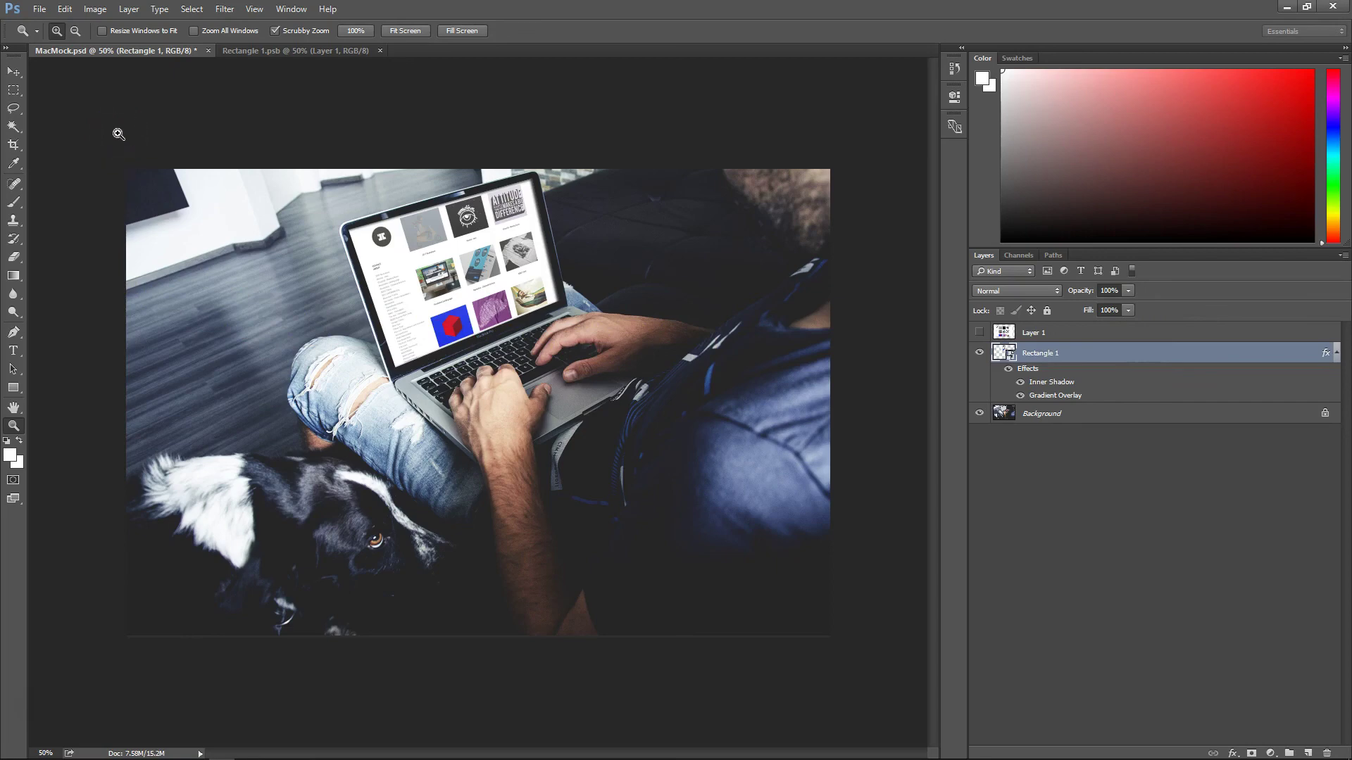
click(39, 9)
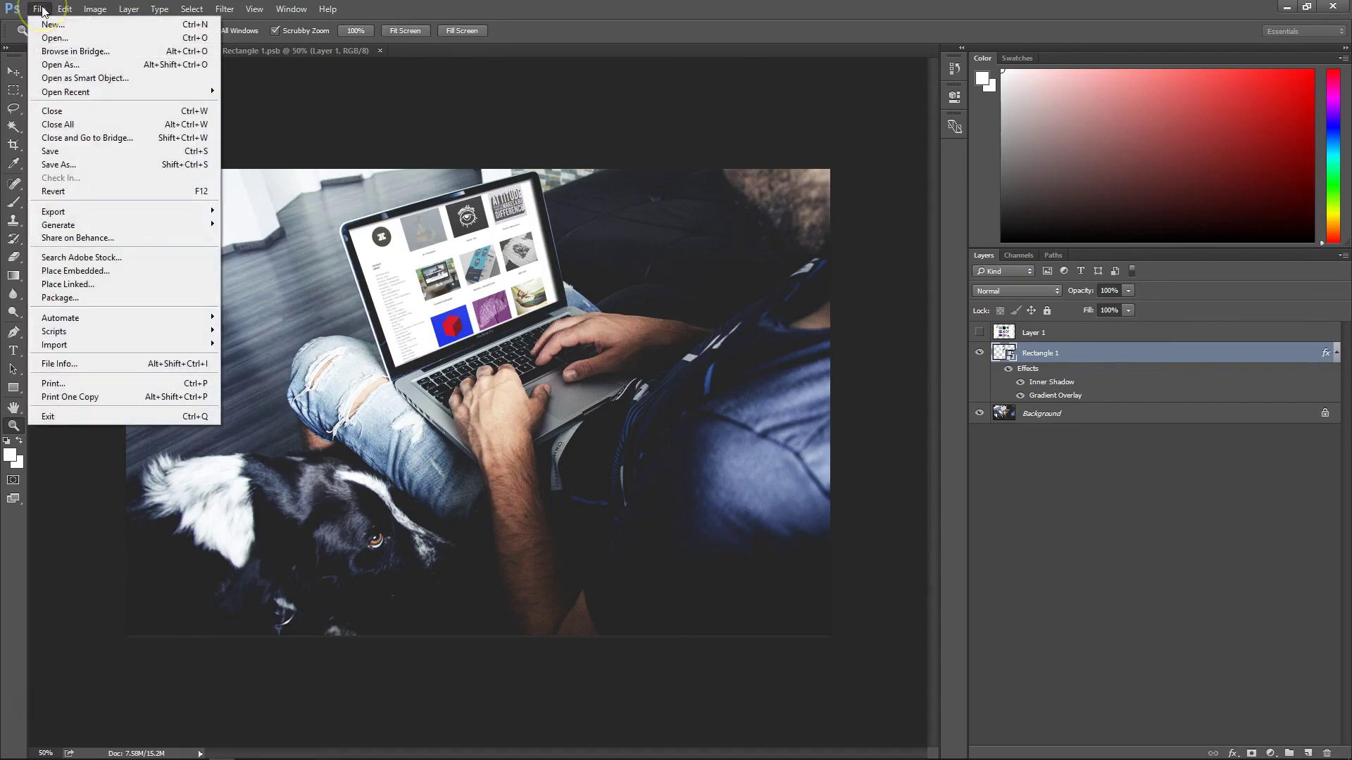